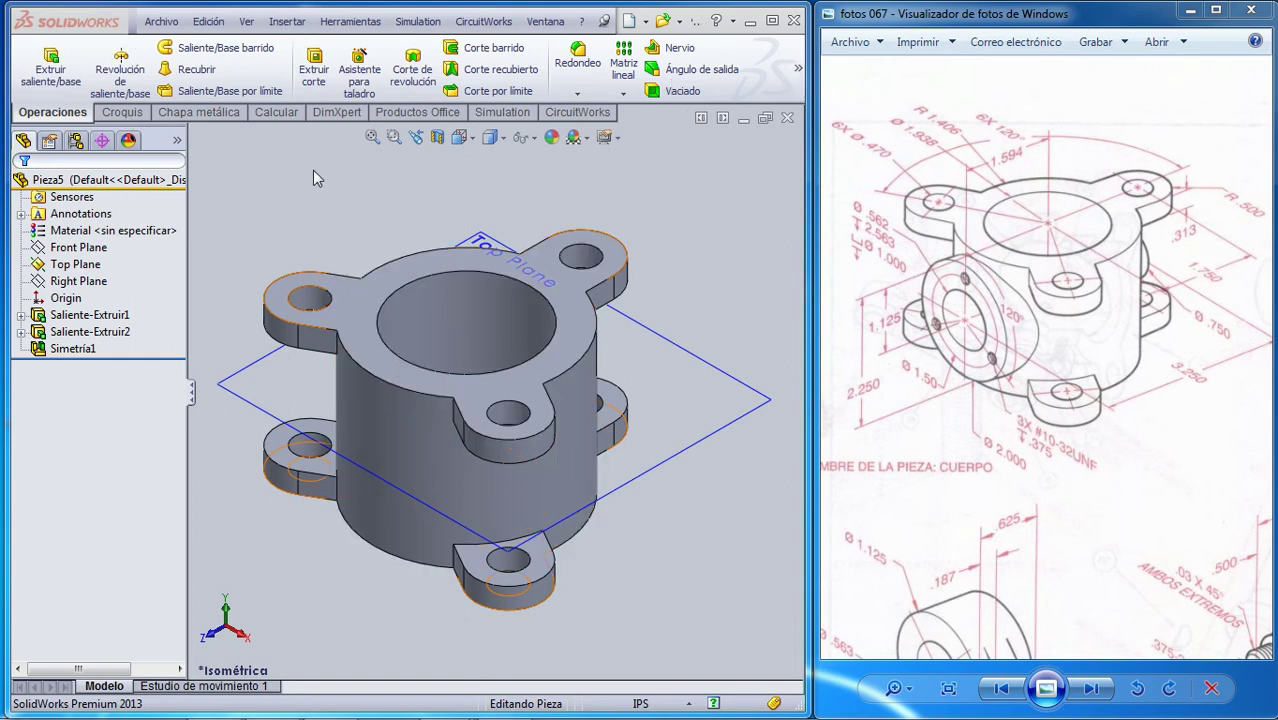
Step: Select the Front Plane, view it head-on, then return to isometric and clear the selection
left_click(67, 250)
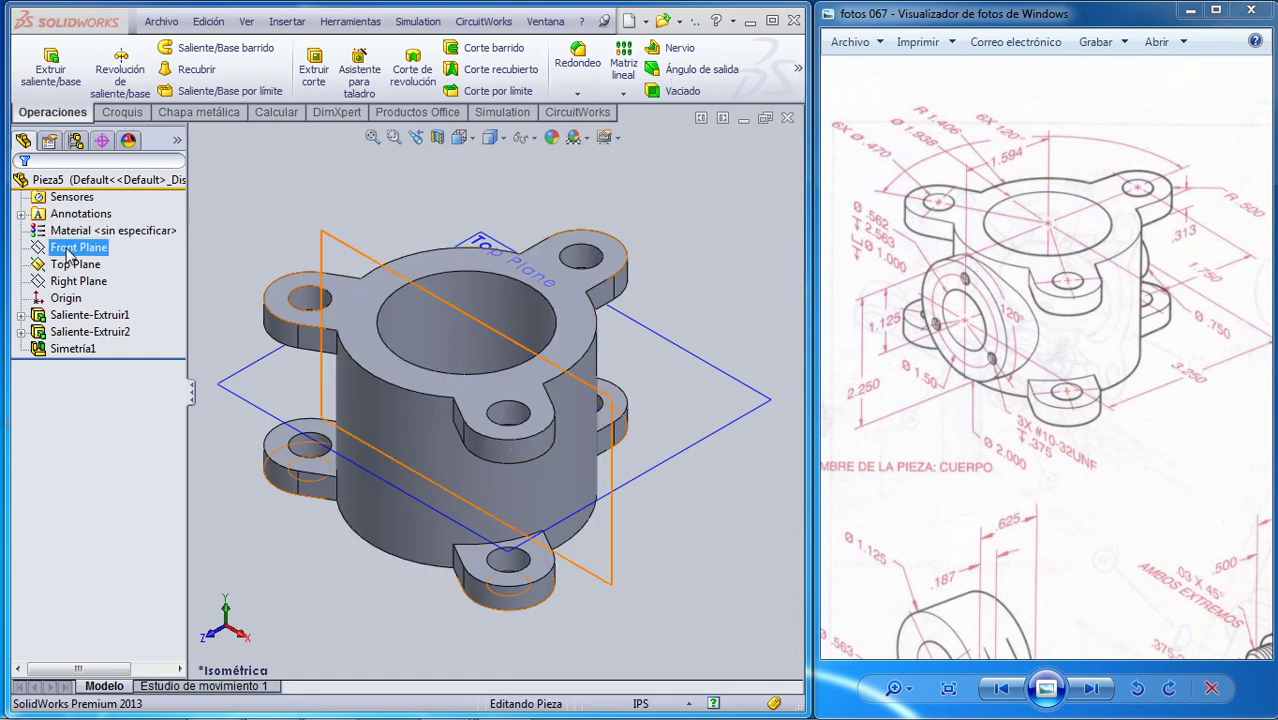
left_click(68, 252)
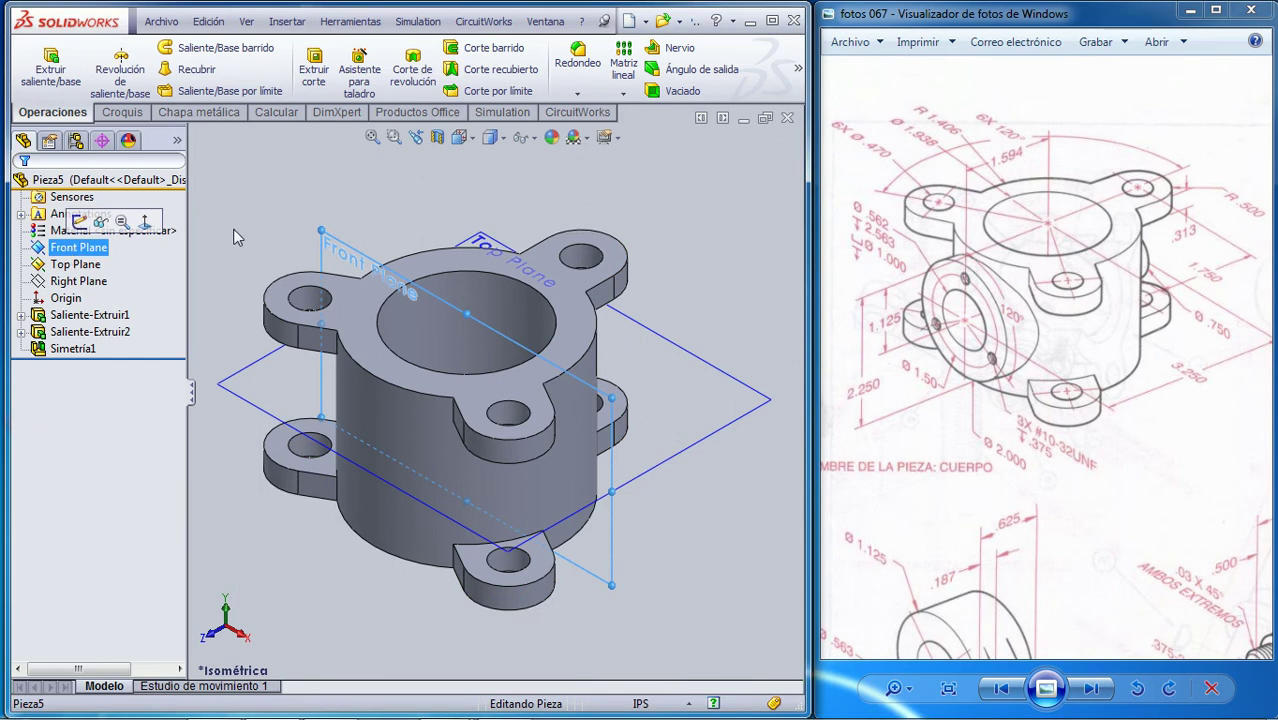
left_click(475, 142)
left_click(345, 137)
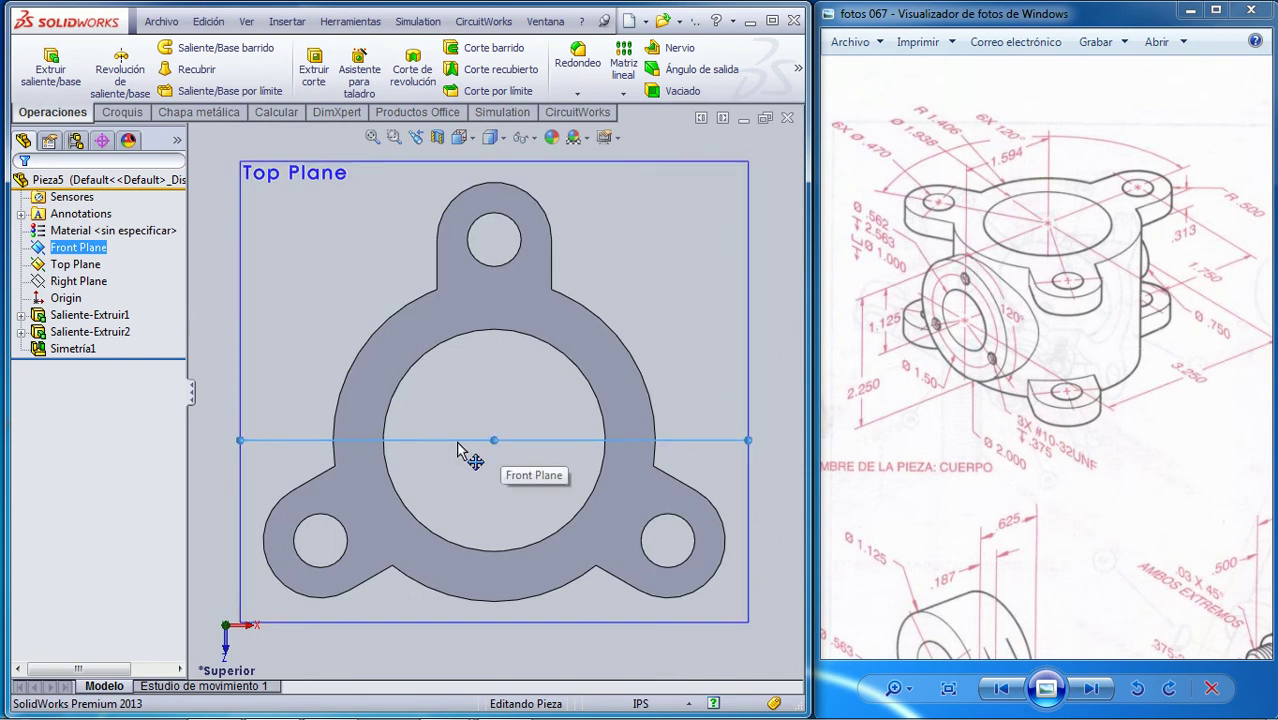
key("space")
left_click(562, 446)
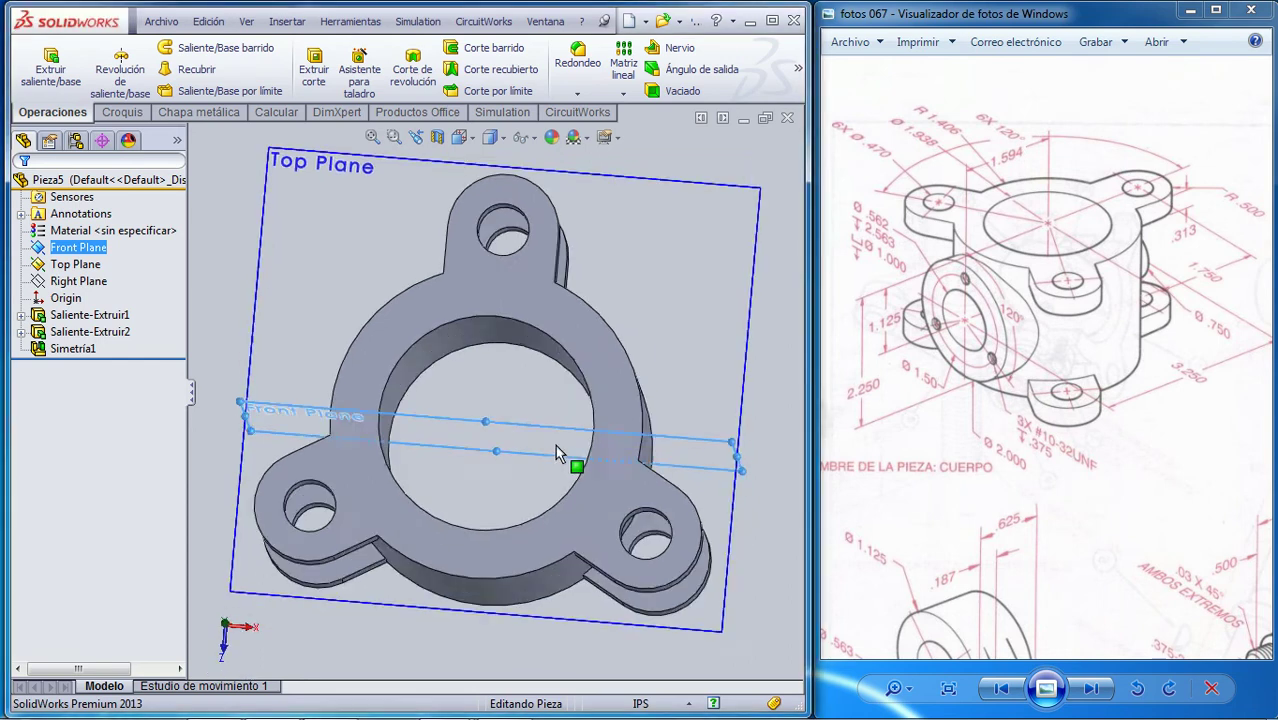
left_click(654, 187)
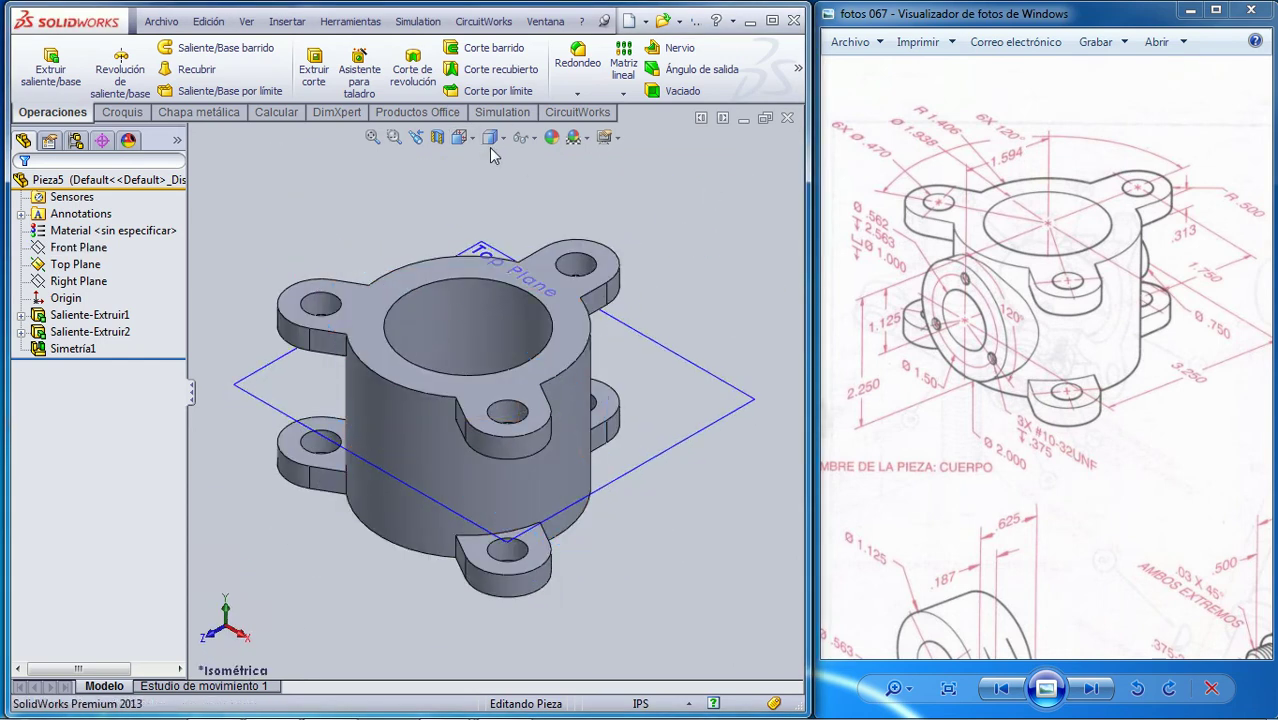
Step: Start a new reference plane using the Front Plane as its reference
left_click(798, 68)
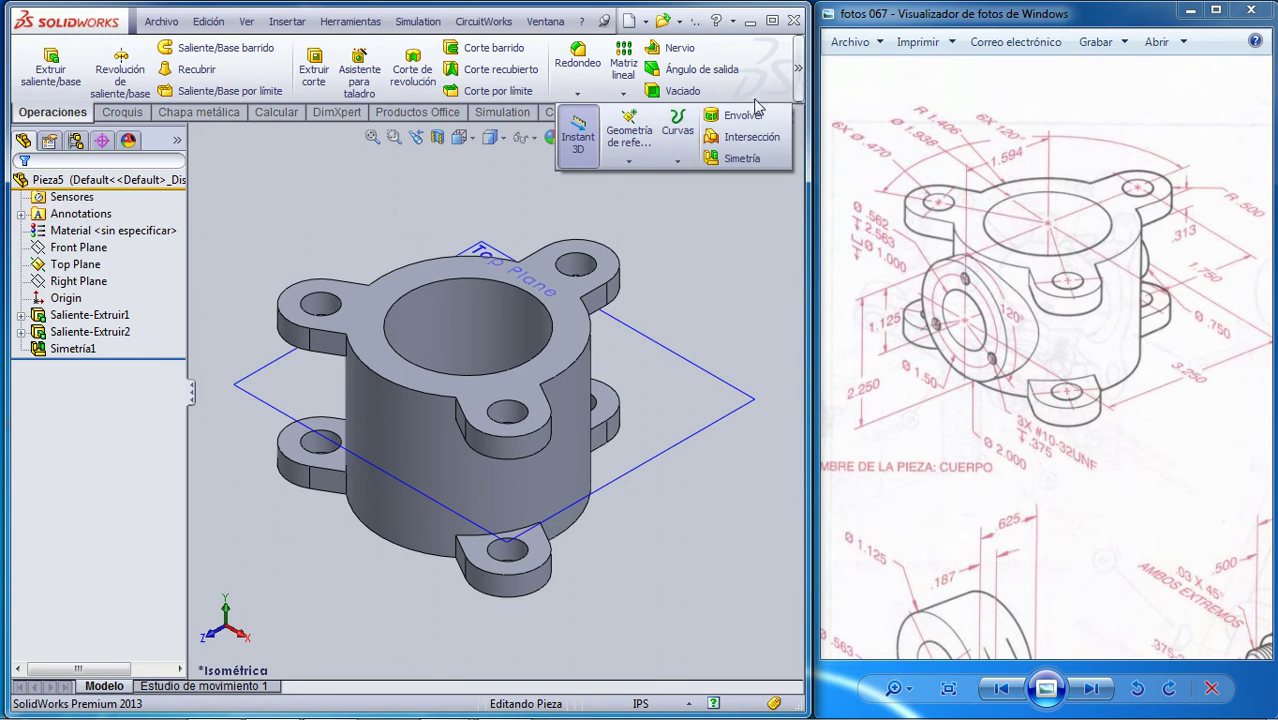
left_click(629, 164)
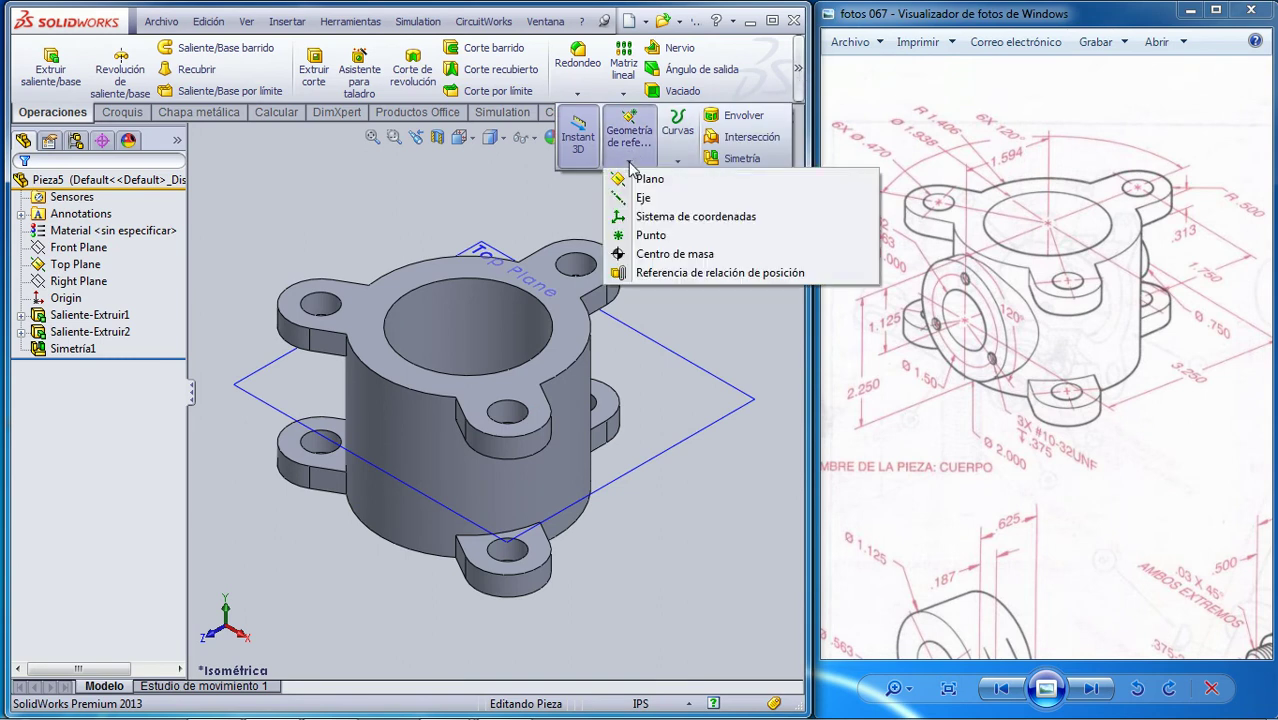
left_click(621, 179)
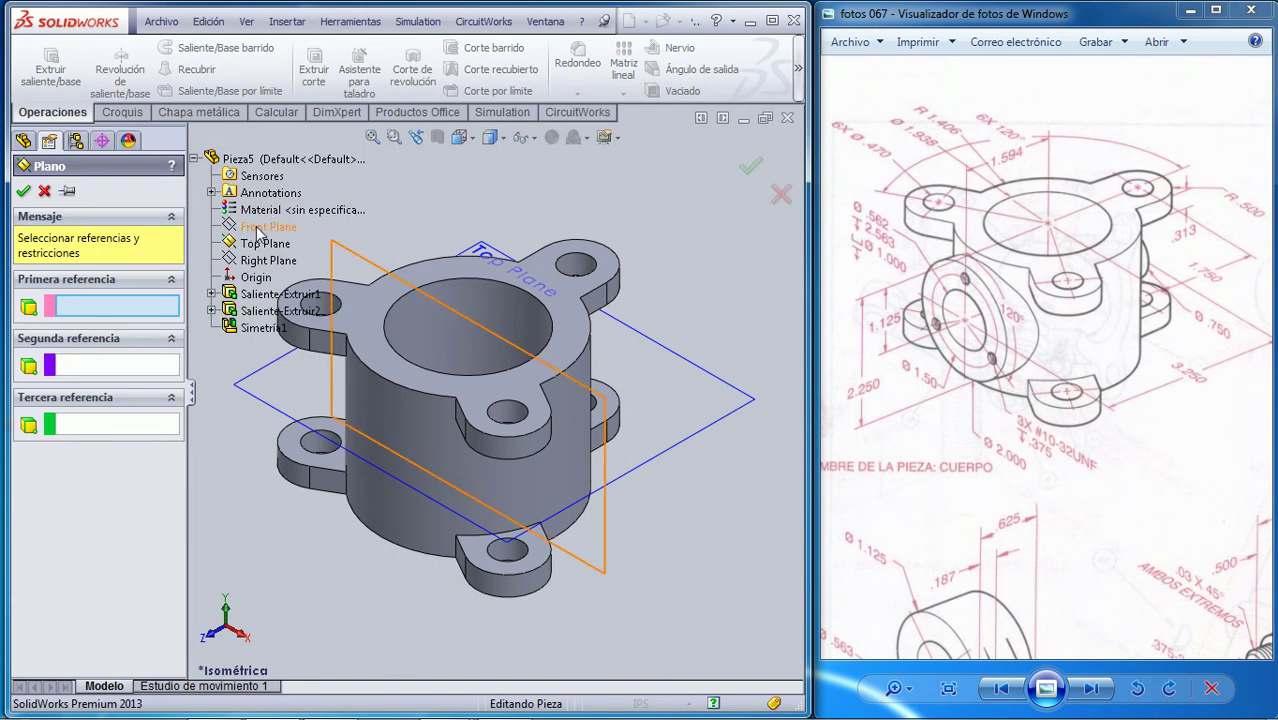
left_click(262, 228)
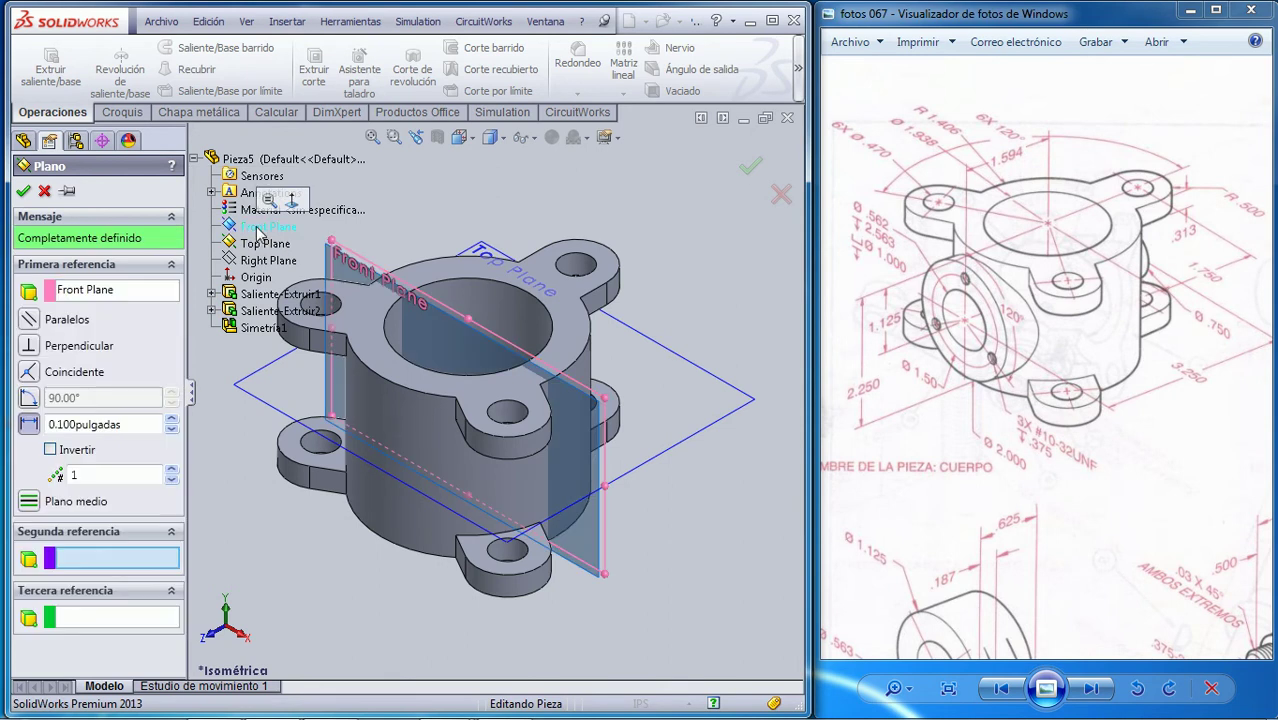
Step: Set a single plane offset of 1.594 in and create Plano1
left_click(171, 474)
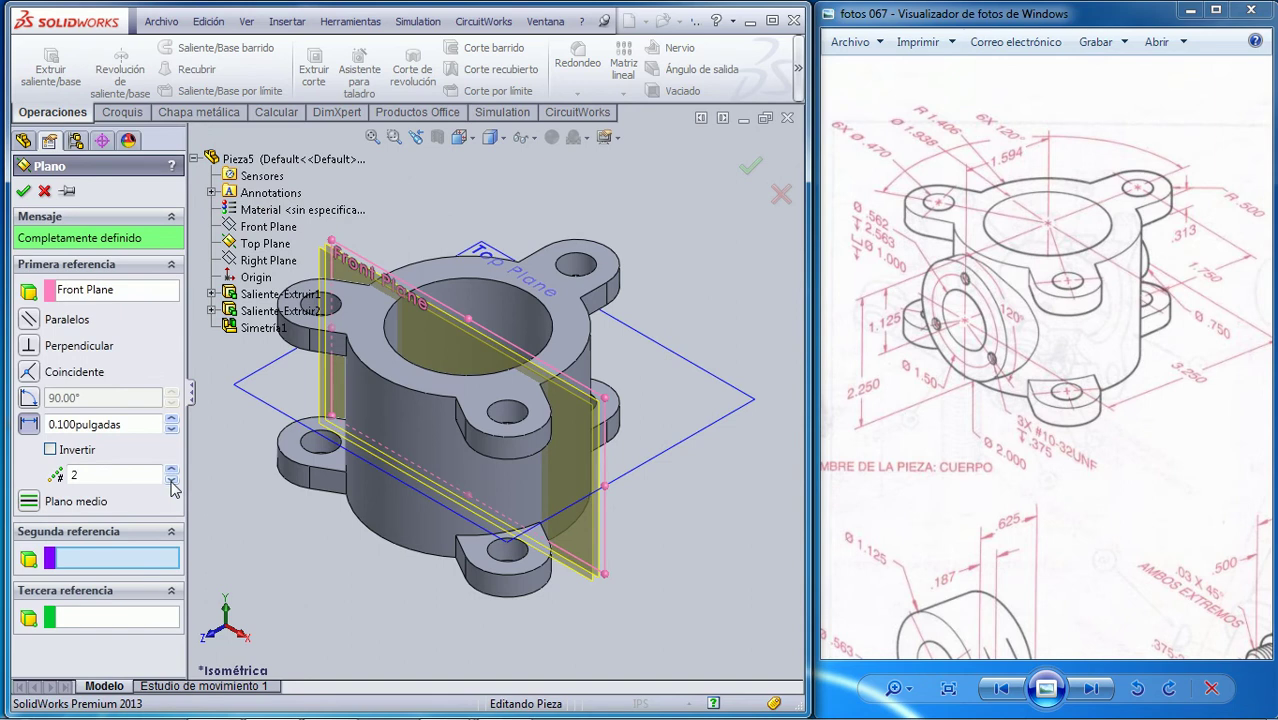
left_click(172, 481)
left_click(174, 424)
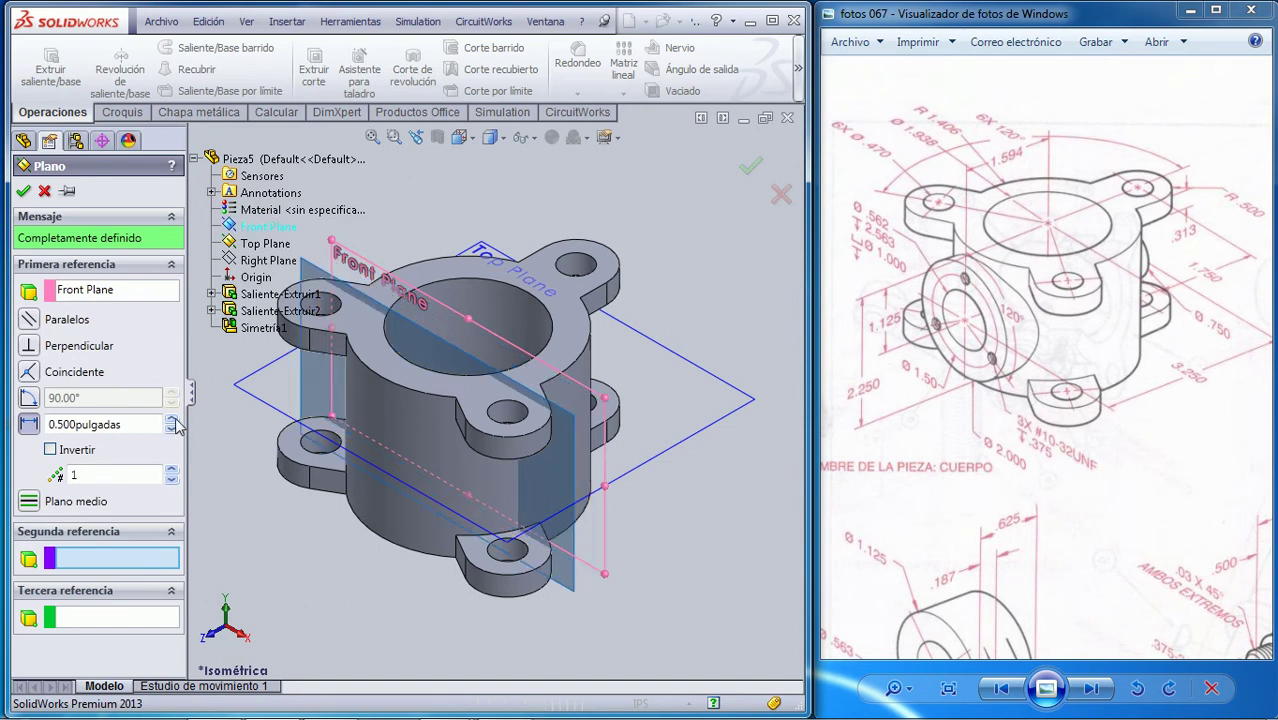
left_click_drag(174, 424, 174, 424)
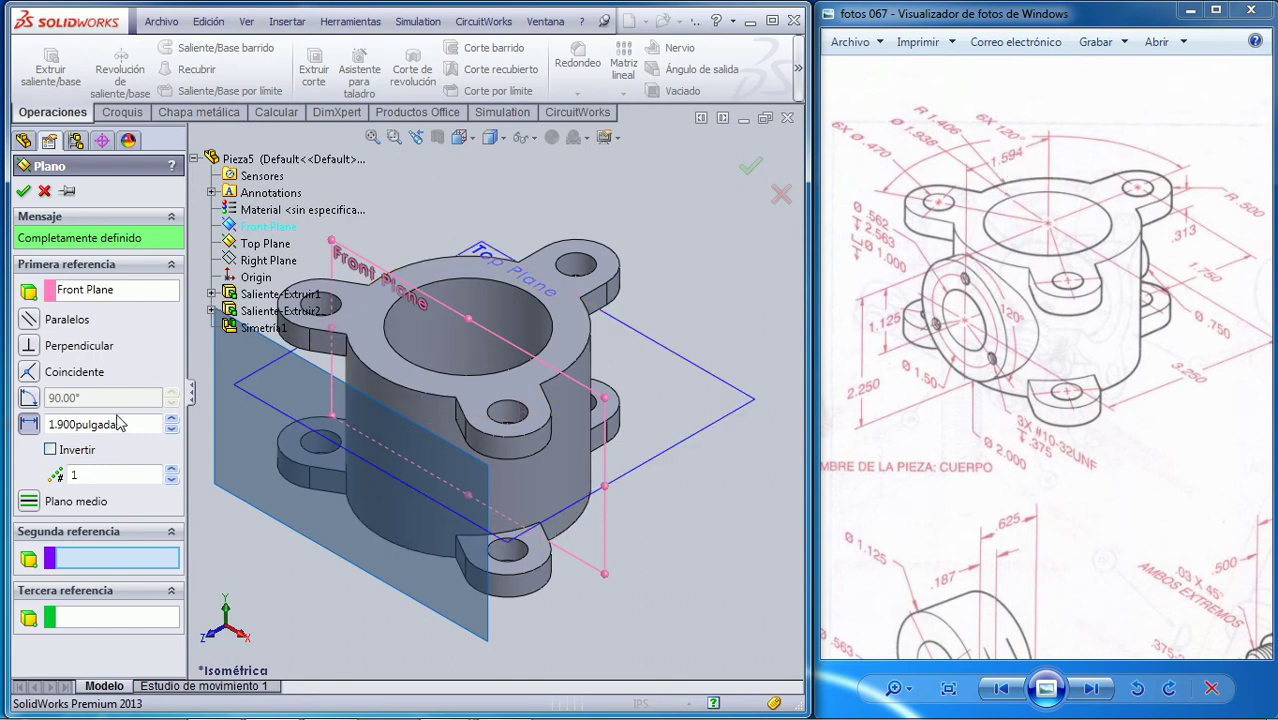
left_click_drag(122, 424, 32, 427)
type("1,594")
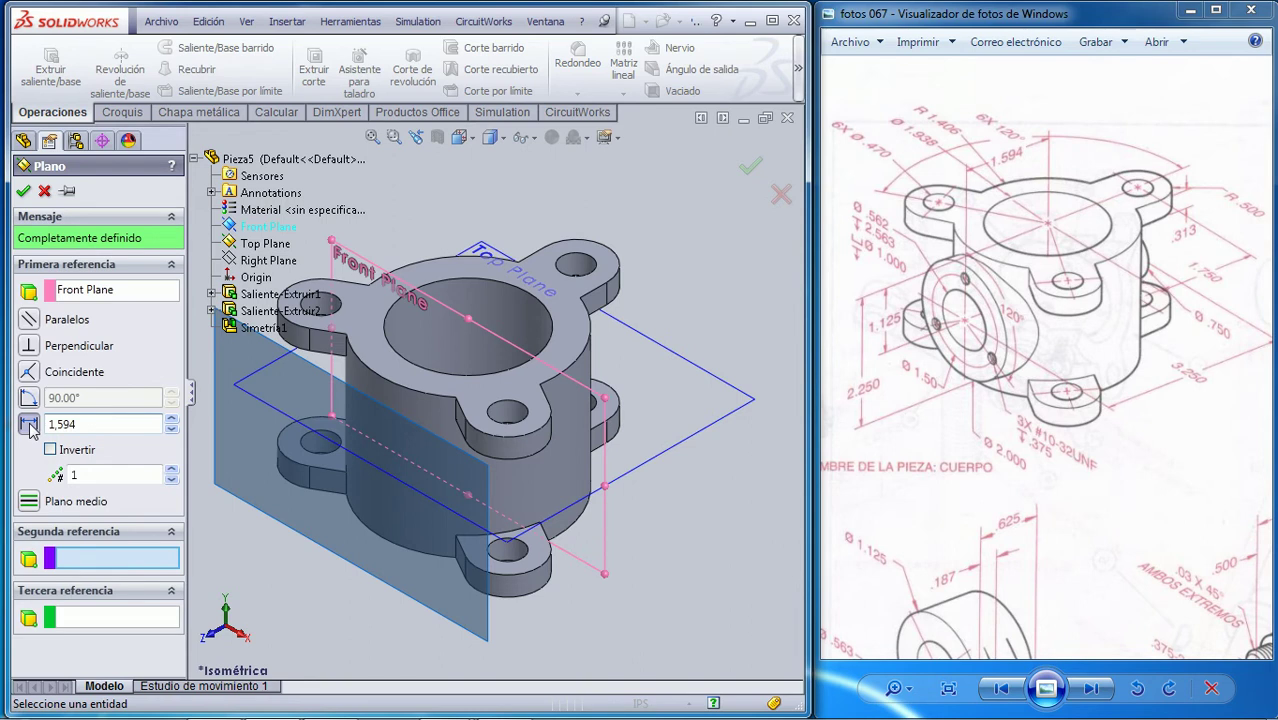
key("Return")
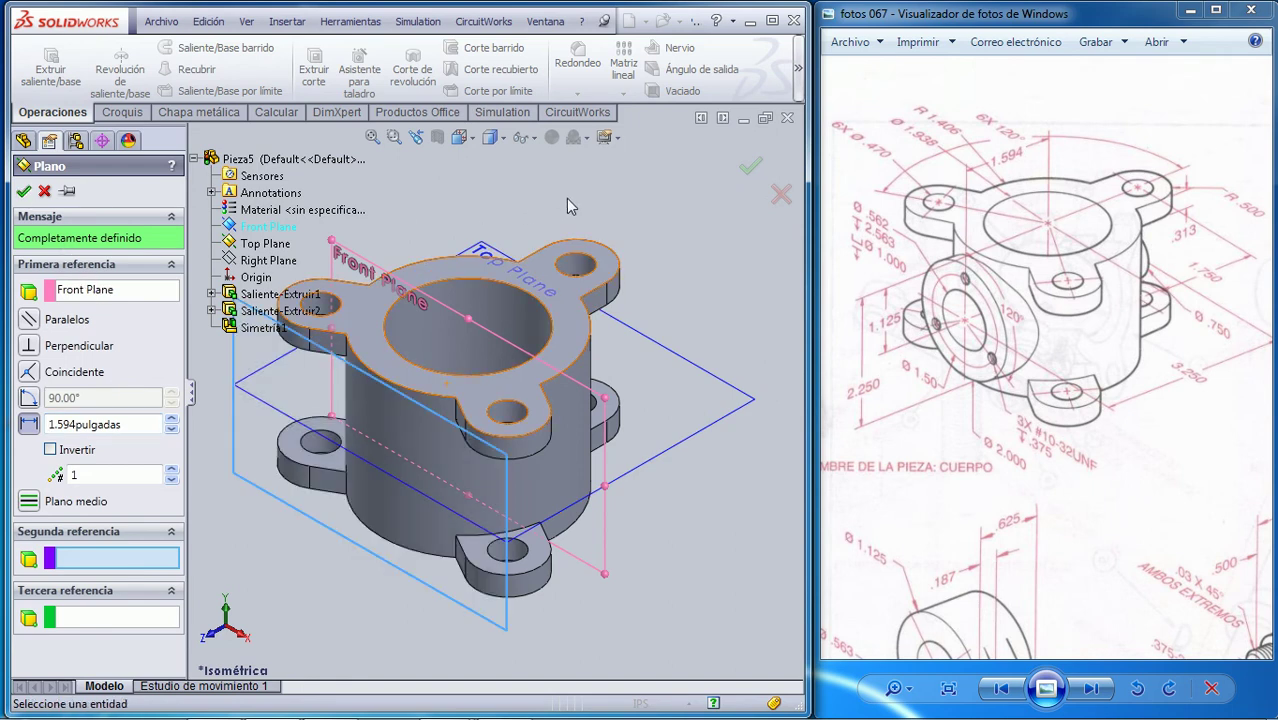
left_click(27, 192)
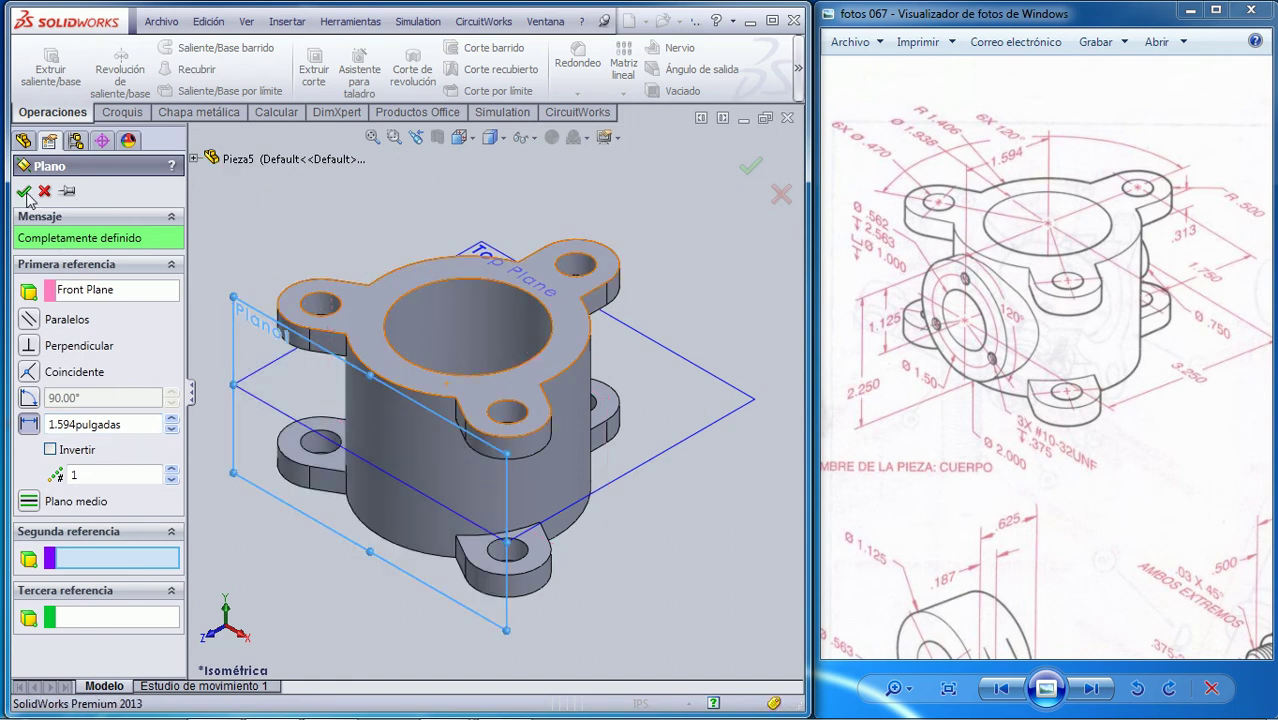
left_click(25, 192)
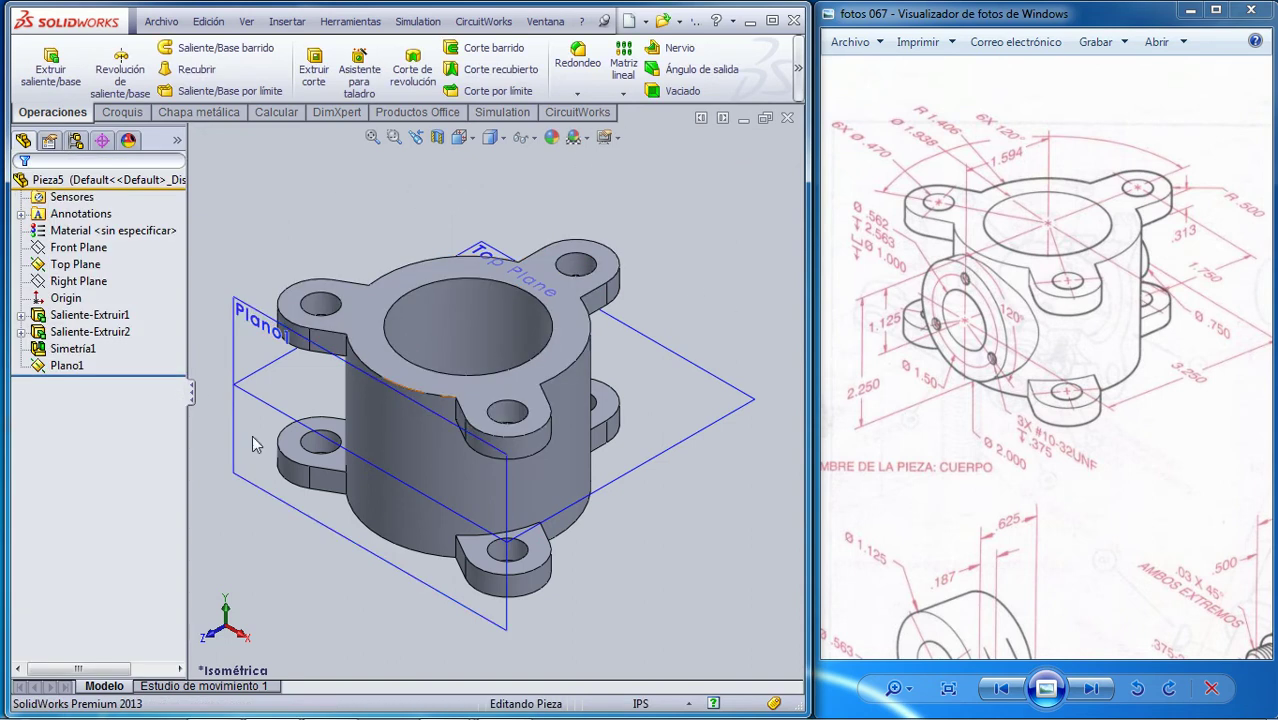
Step: Open a new sketch on Plano1 and view it normal-to
left_click(240, 327)
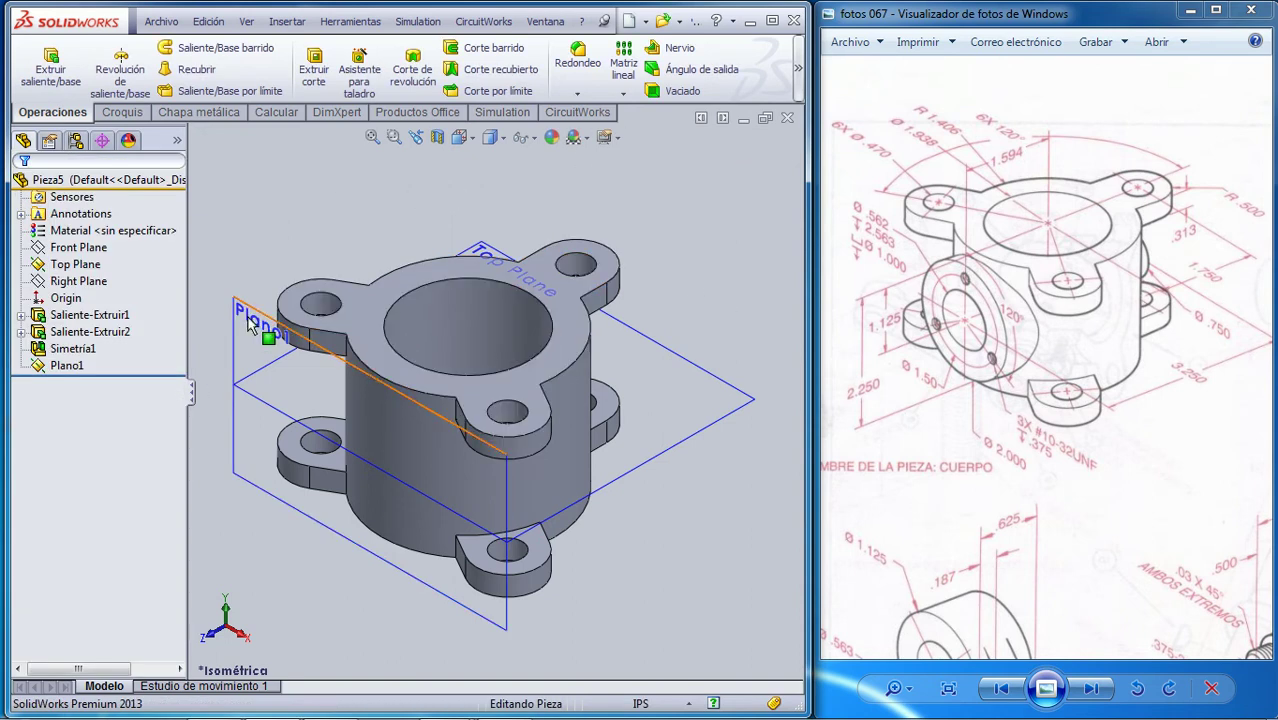
left_click(122, 112)
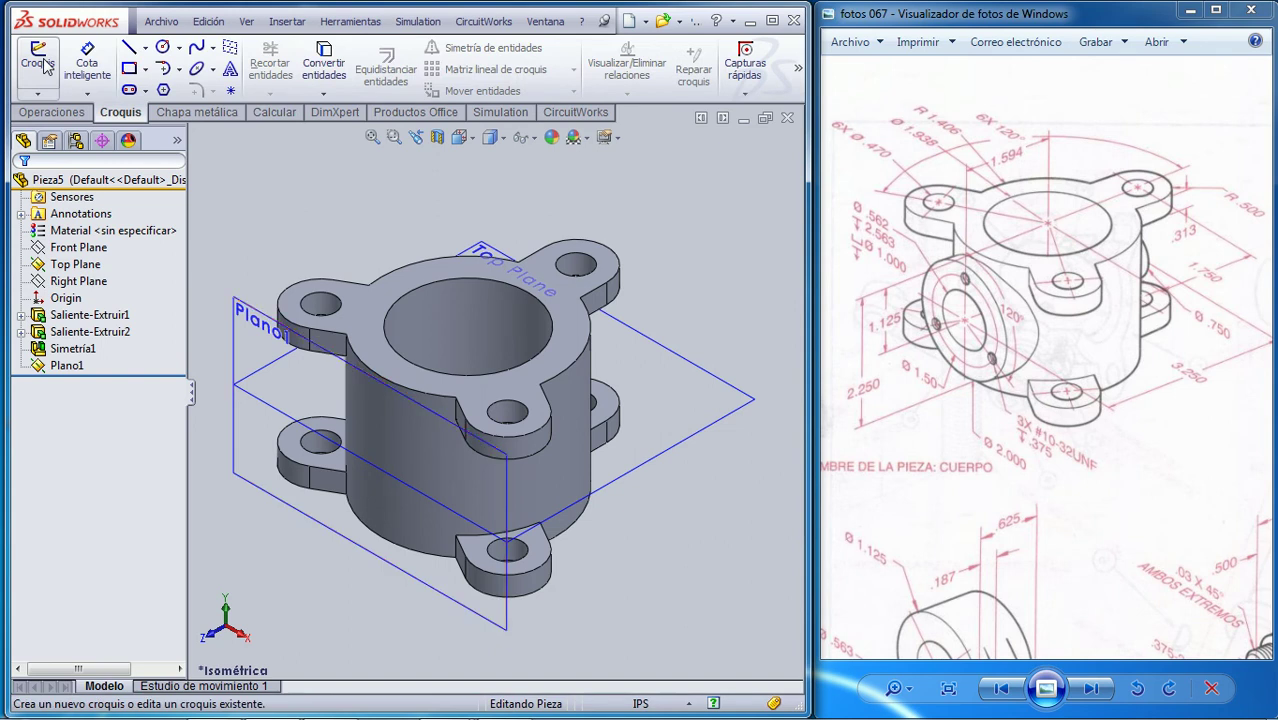
left_click(40, 62)
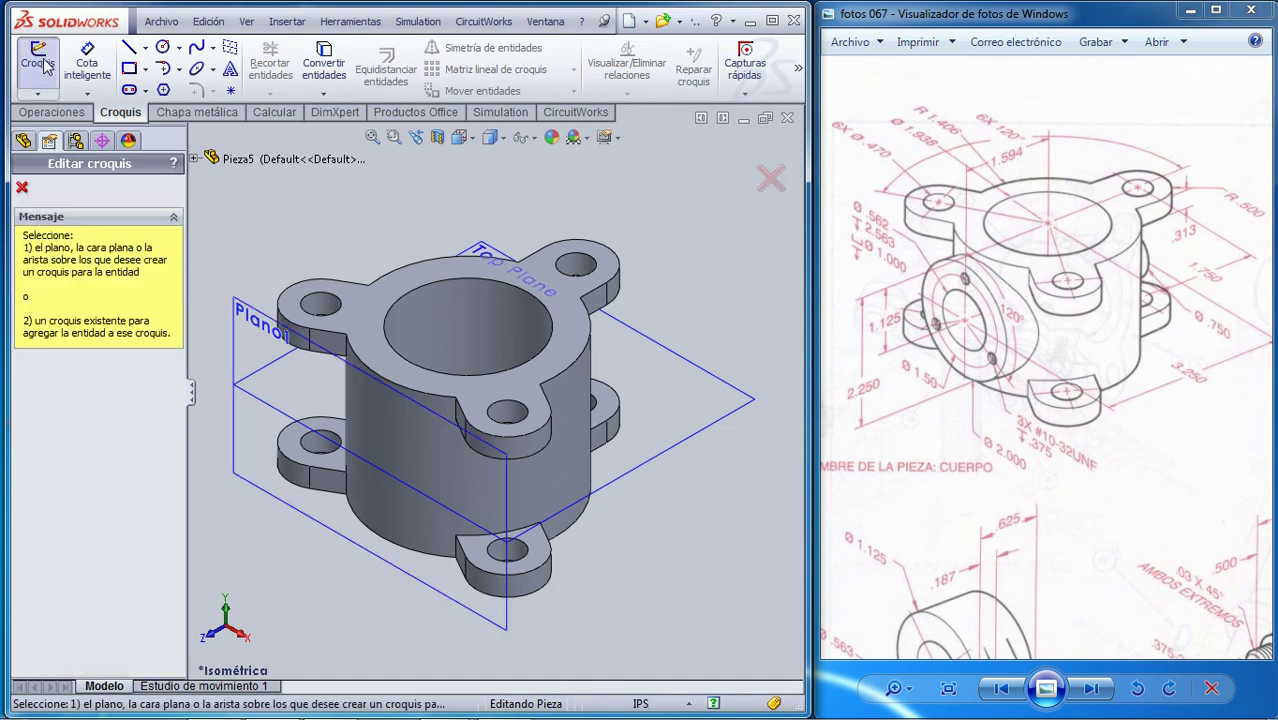
left_click(247, 330)
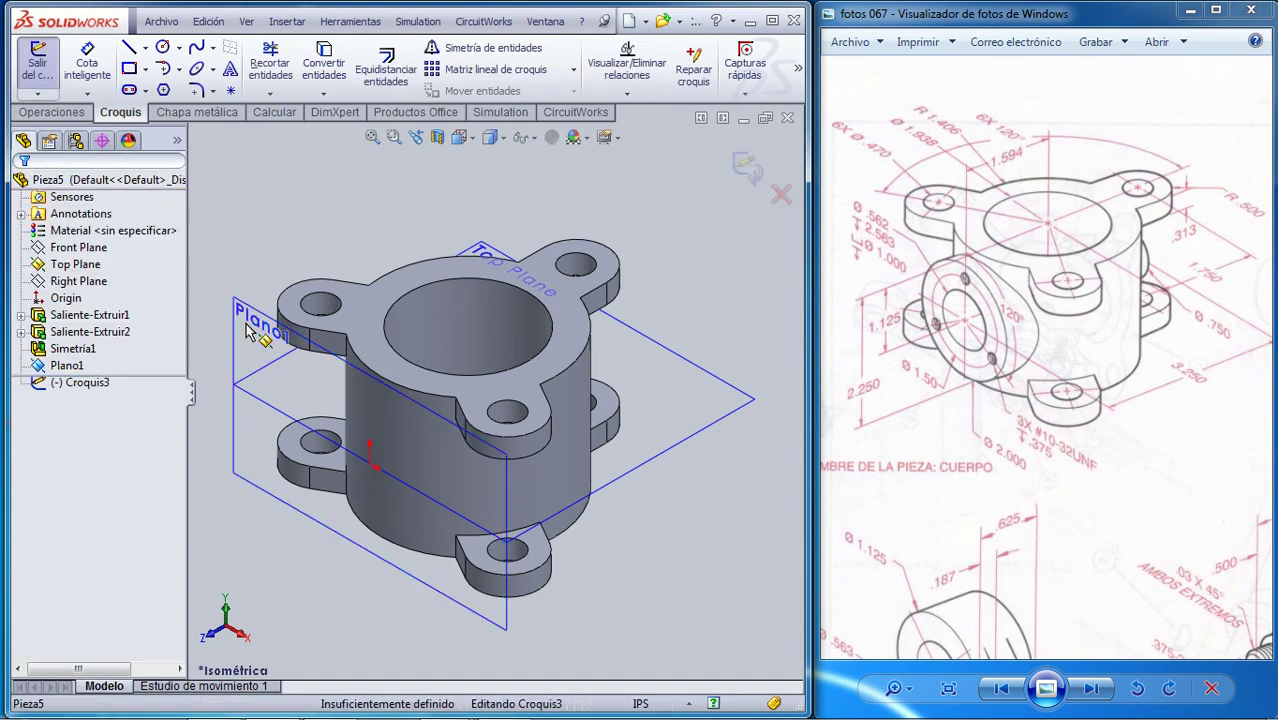
key("space")
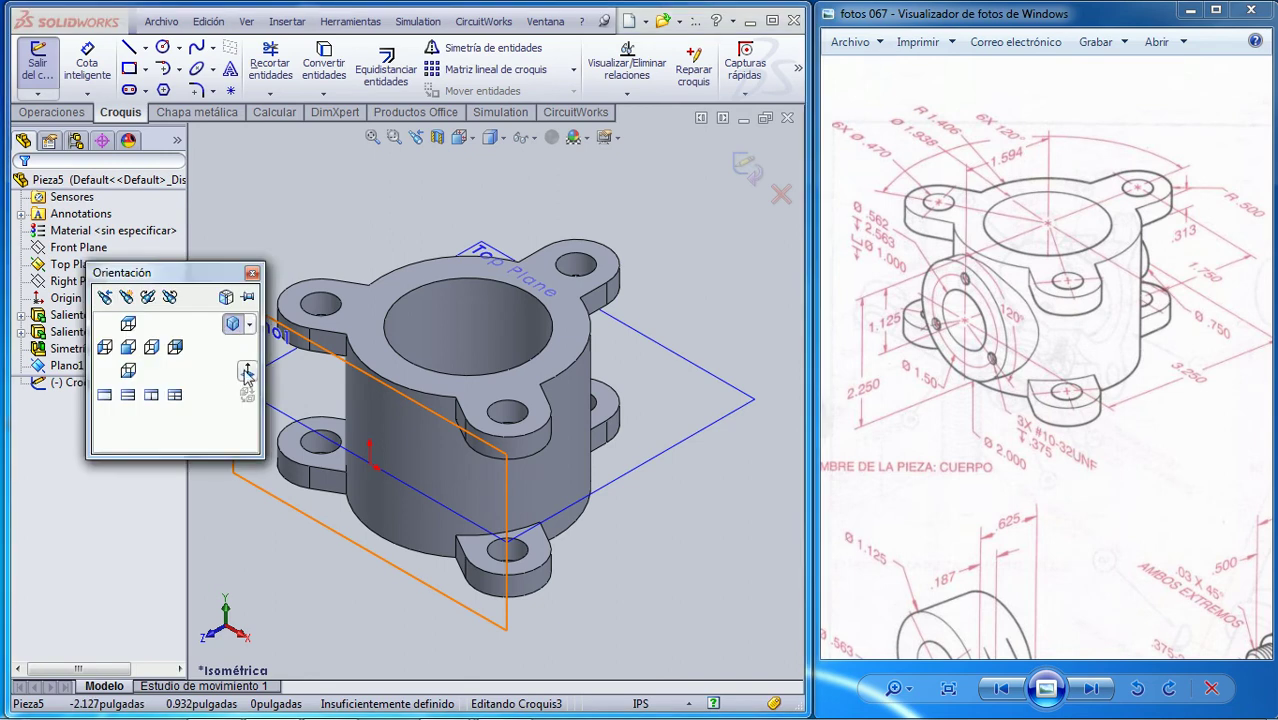
left_click(247, 372)
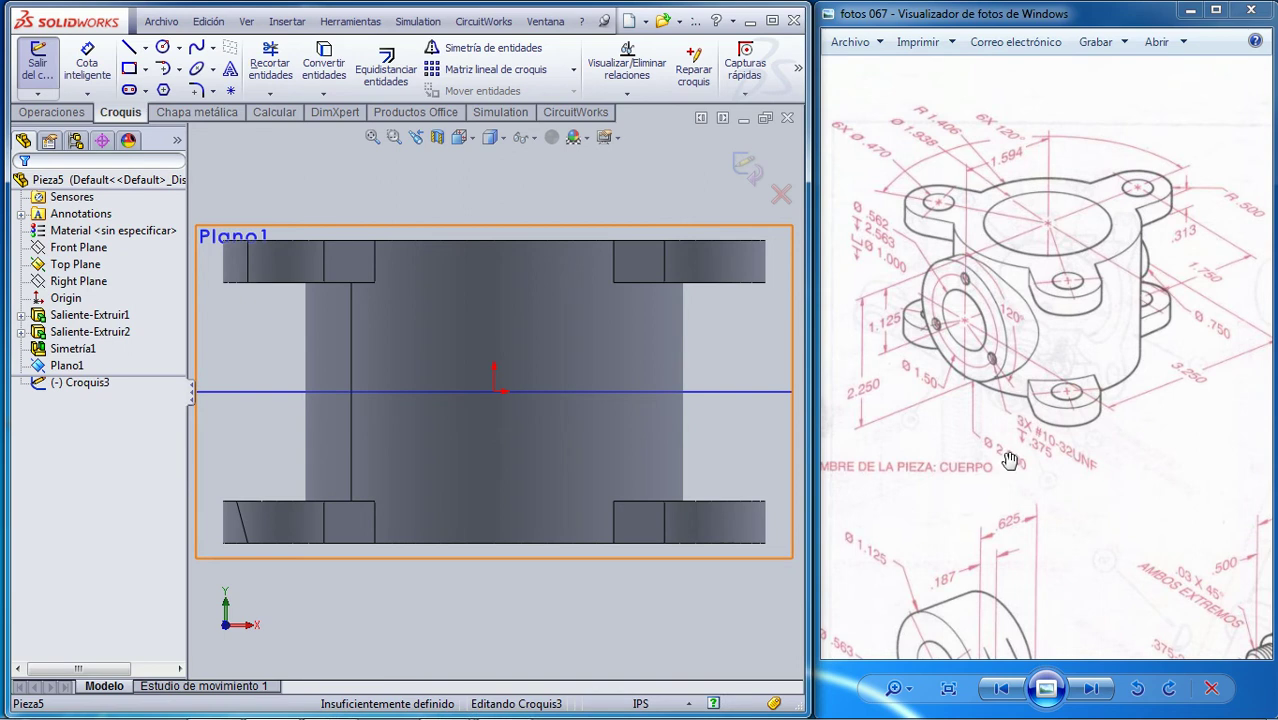
Step: Draw a circle centred on the origin and dimension it to 2.000 in diameter
left_click(162, 49)
left_click(497, 390)
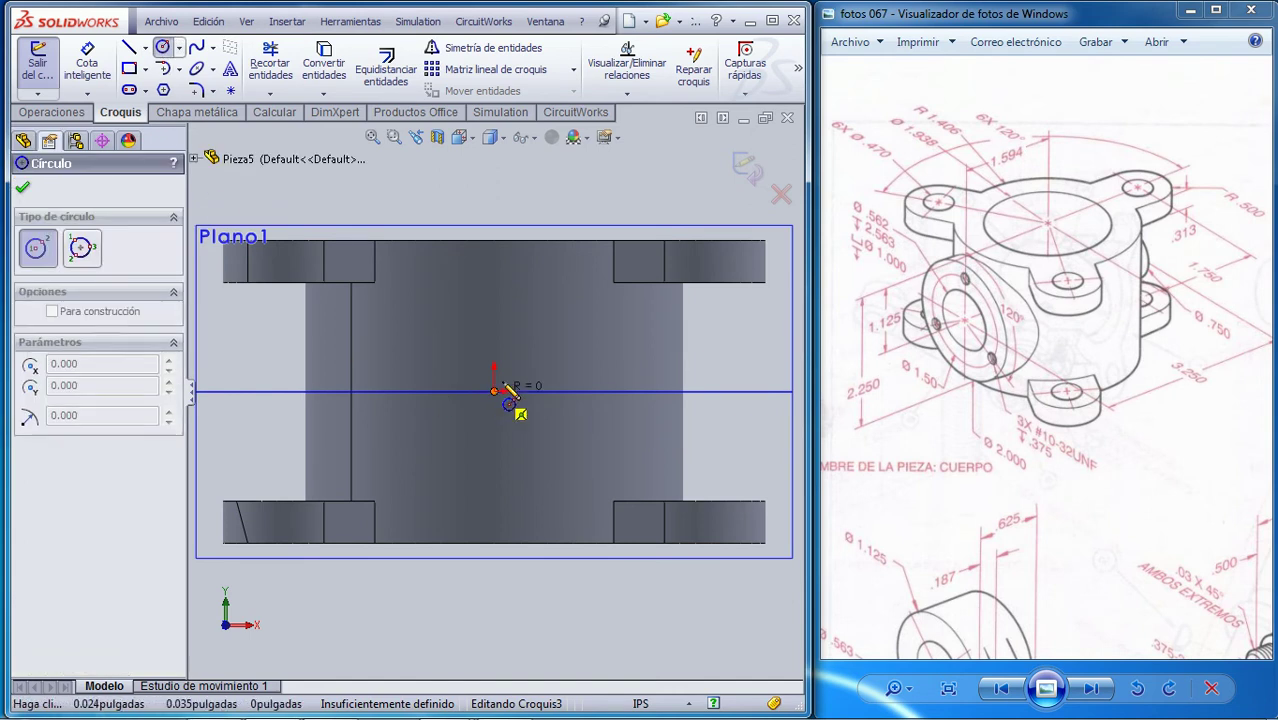
left_click(606, 334)
key("Escape")
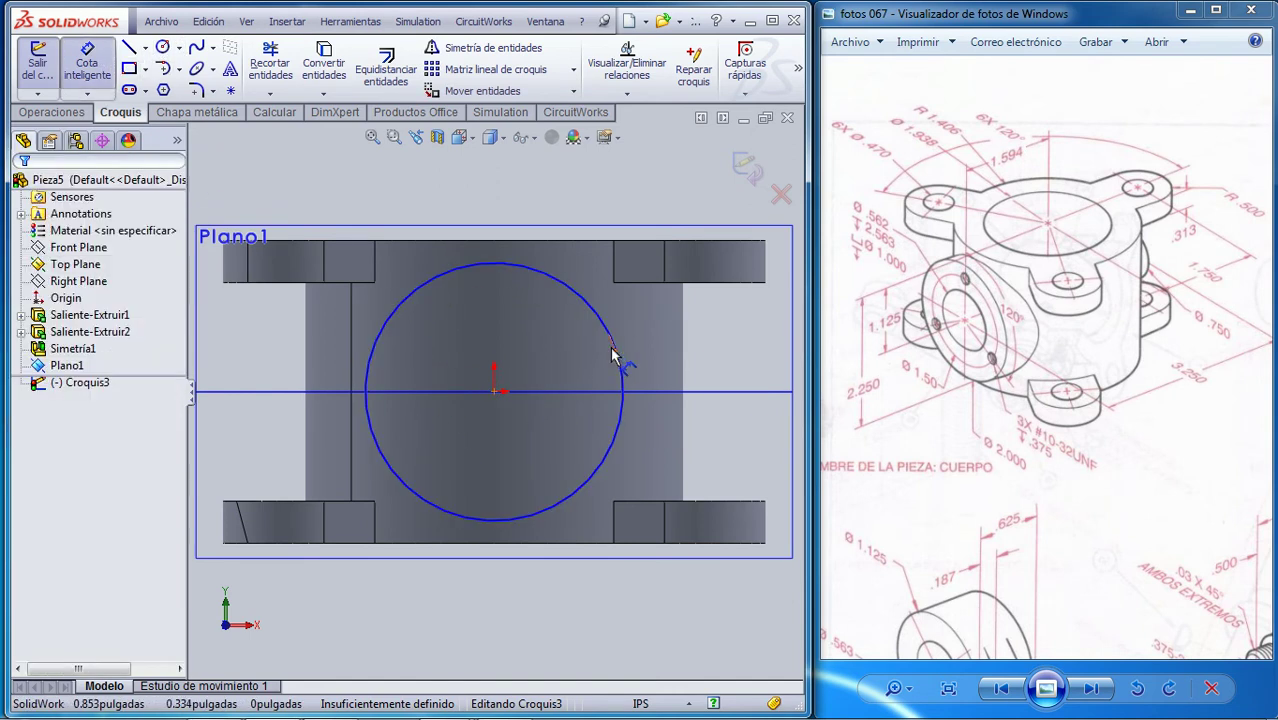
left_click(616, 358)
left_click(655, 497)
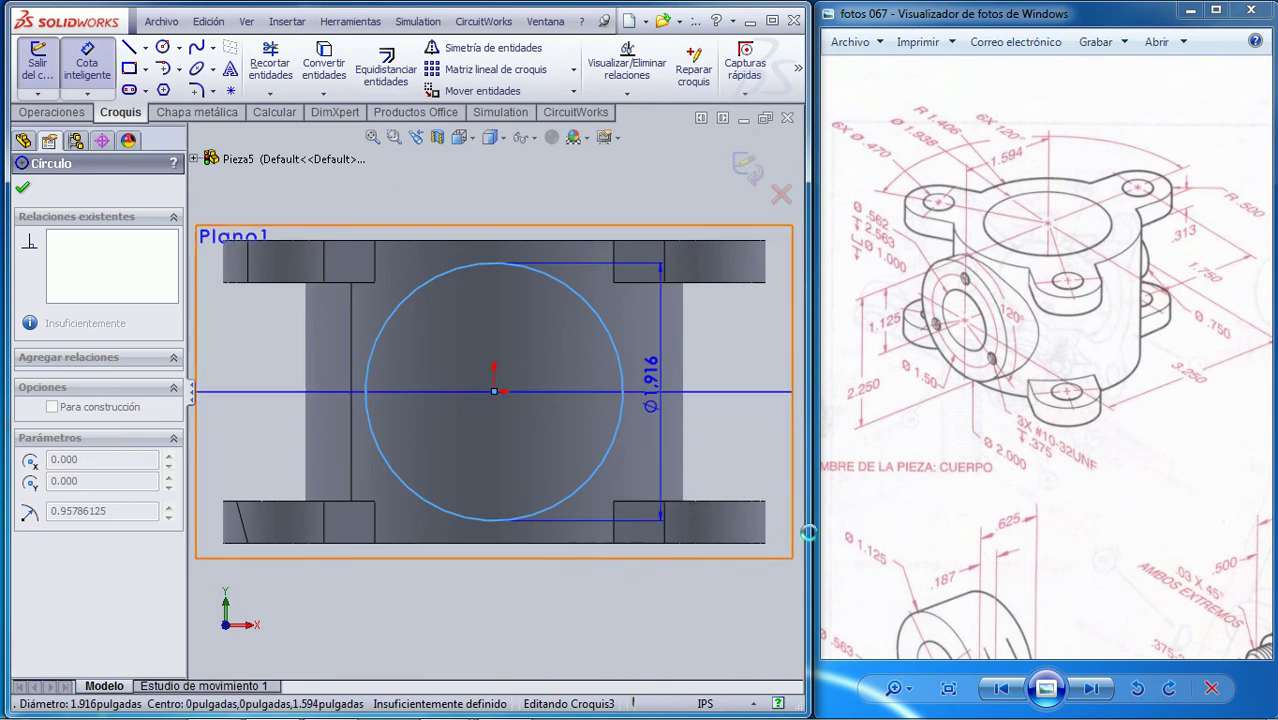
left_click(662, 588)
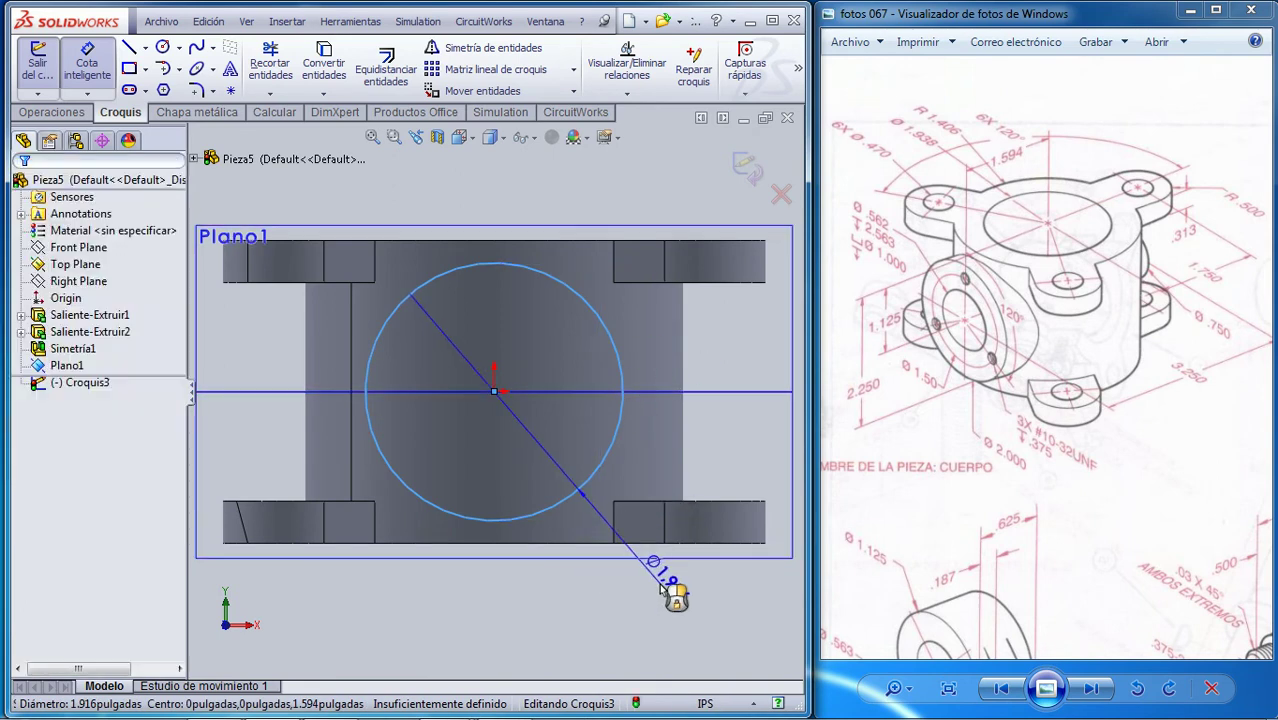
left_click(662, 588)
type("2")
key("Return")
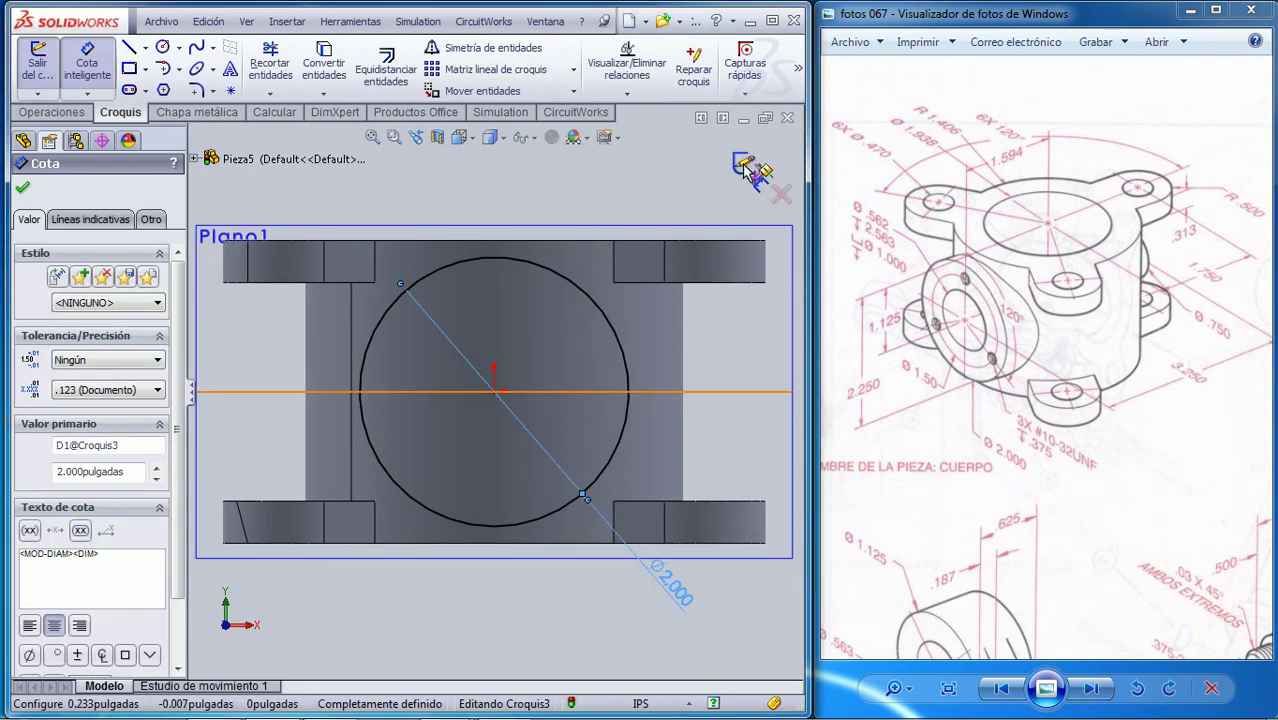
left_click(748, 170)
key("space")
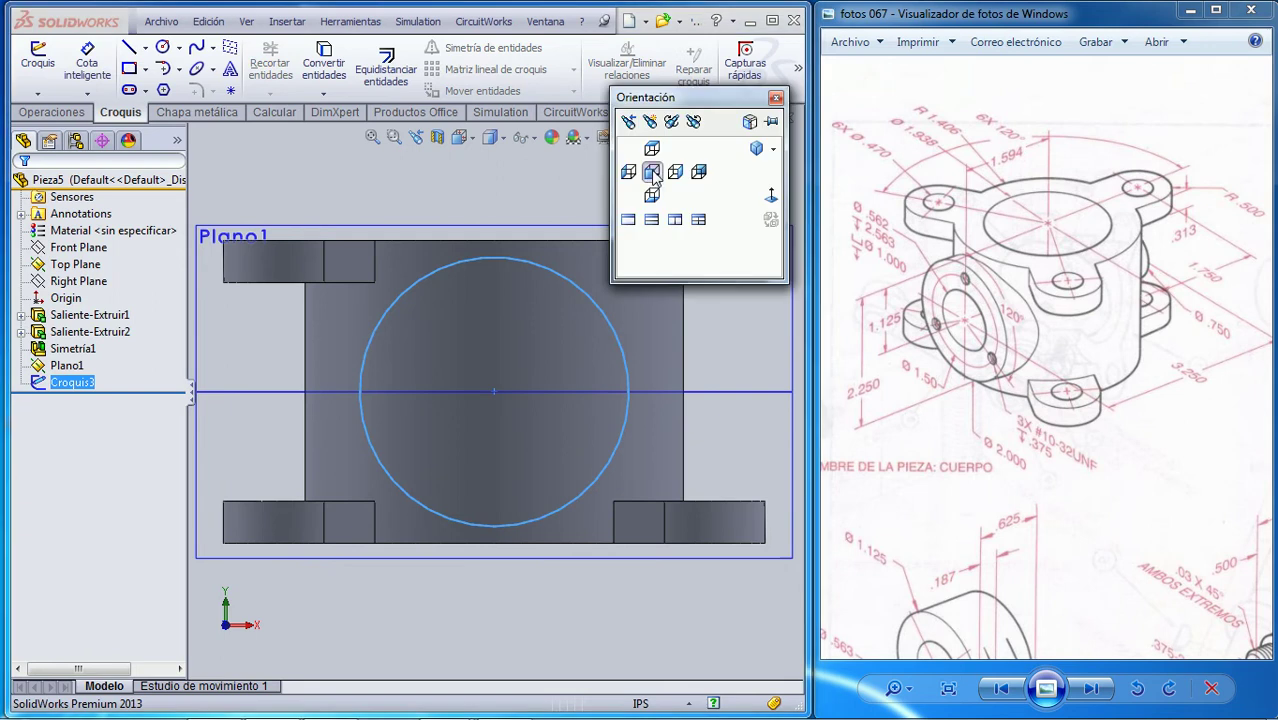
Step: Extrude the 2.000 in circle toward the body with end condition Up To Next (Hasta el siguiente)
left_click(756, 150)
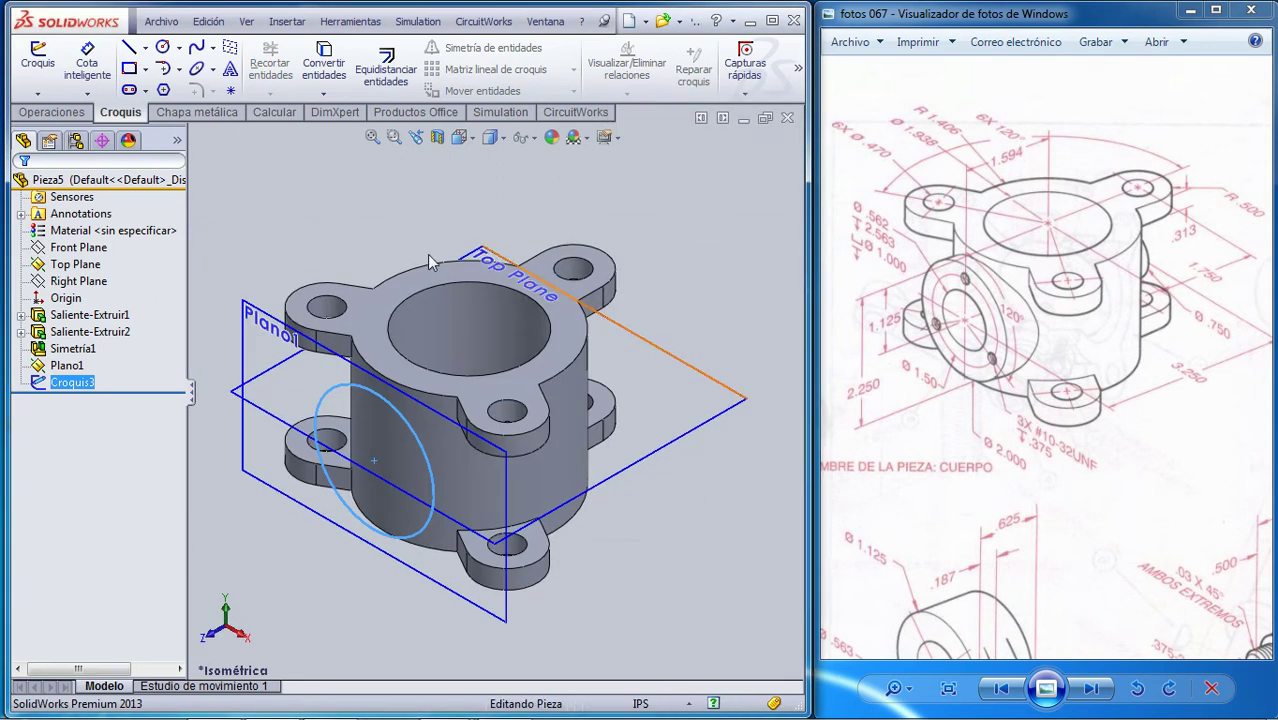
left_click(68, 114)
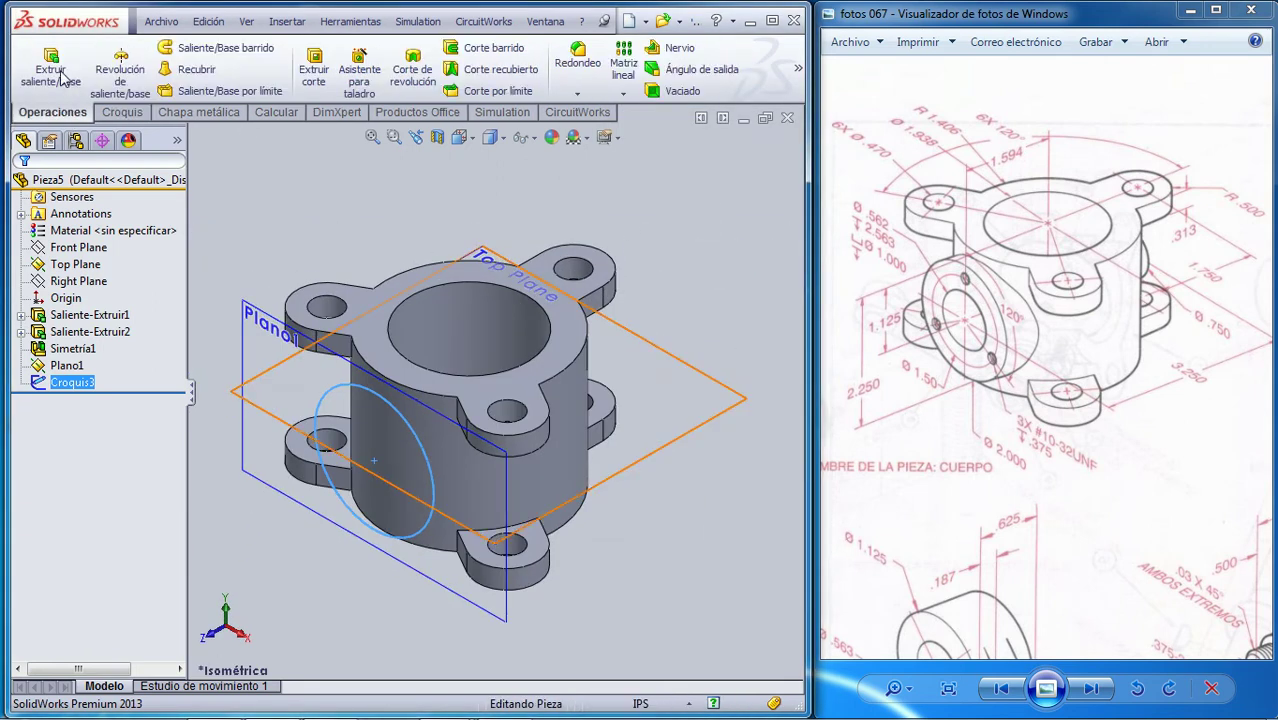
left_click(50, 65)
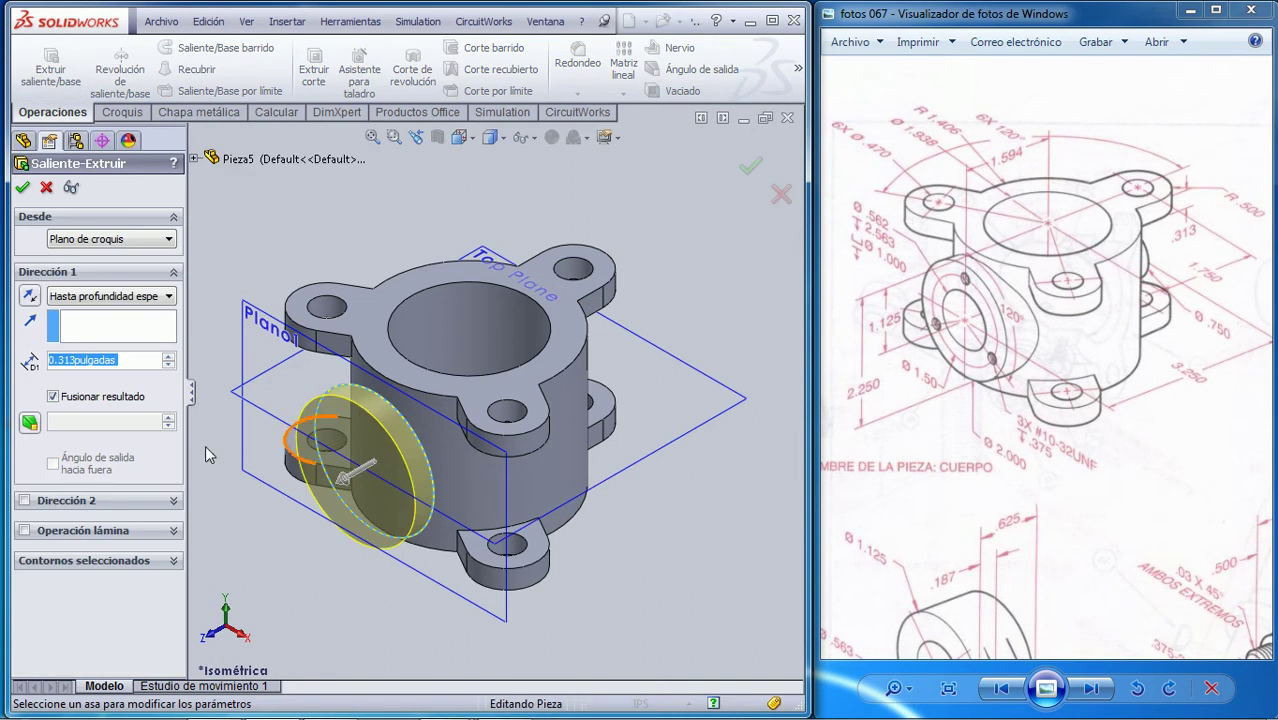
left_click(170, 298)
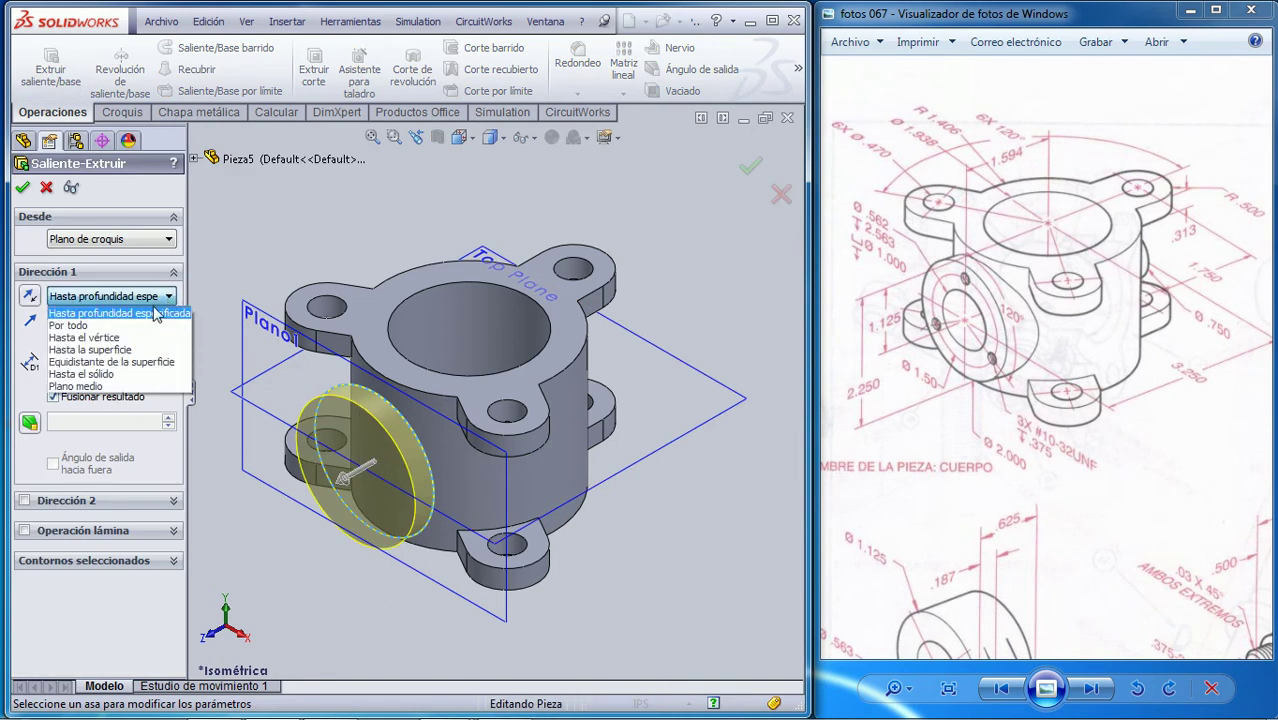
left_click(119, 350)
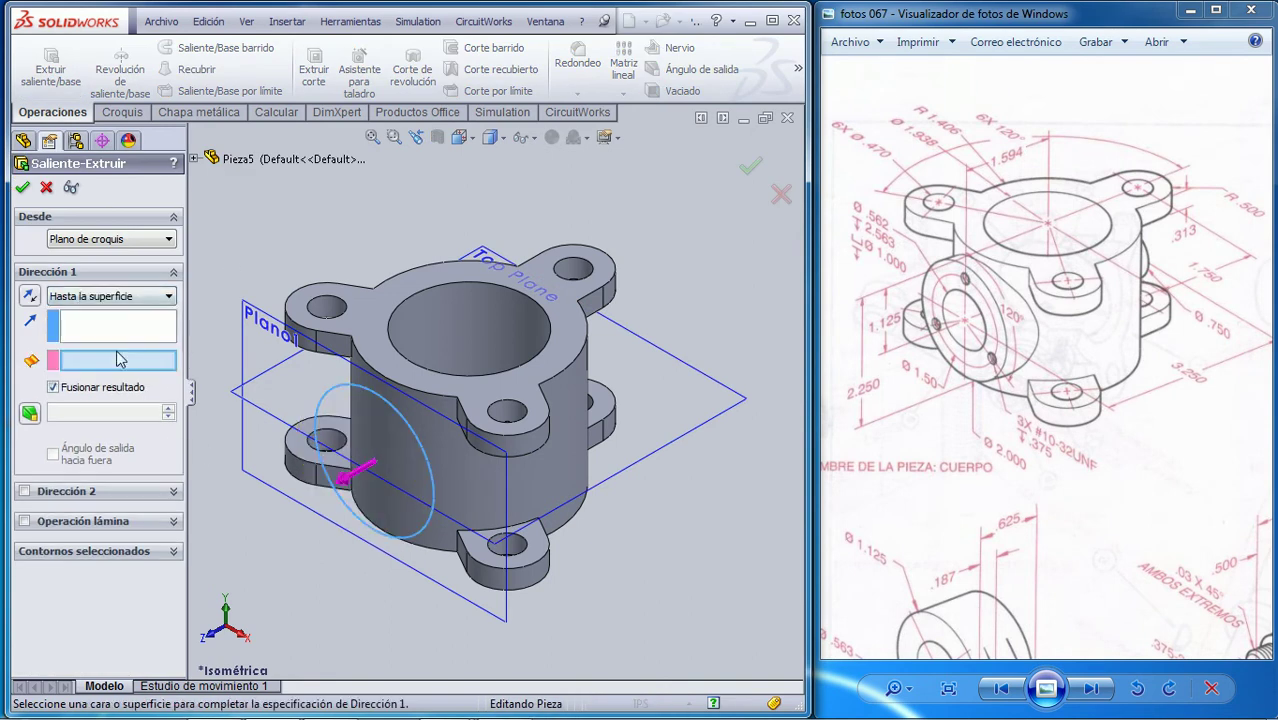
left_click(171, 300)
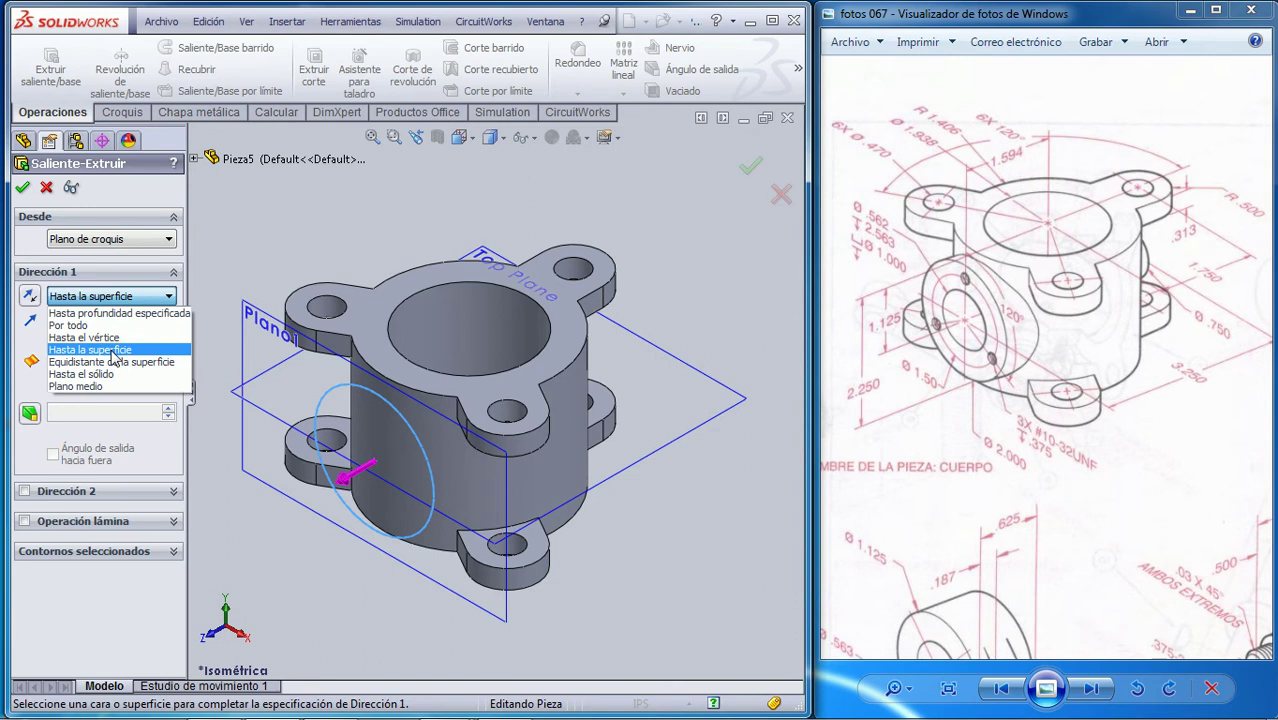
left_click(115, 350)
left_click(29, 298)
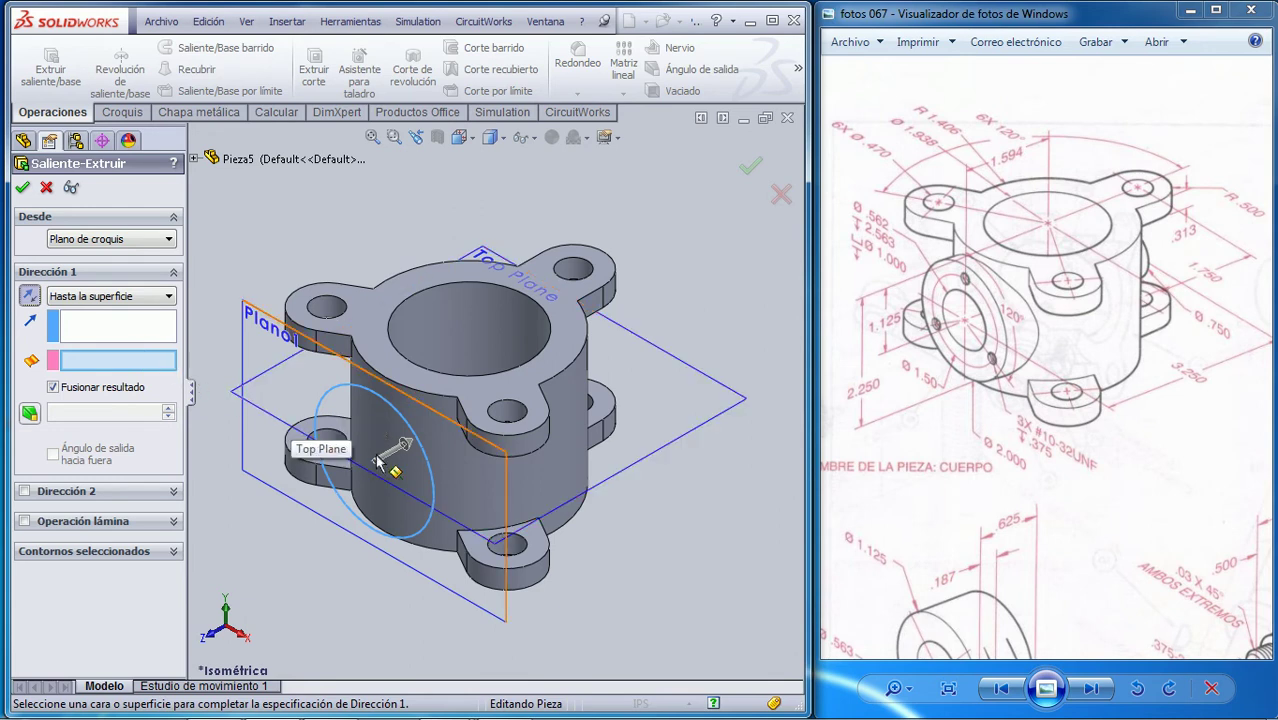
left_click(23, 189)
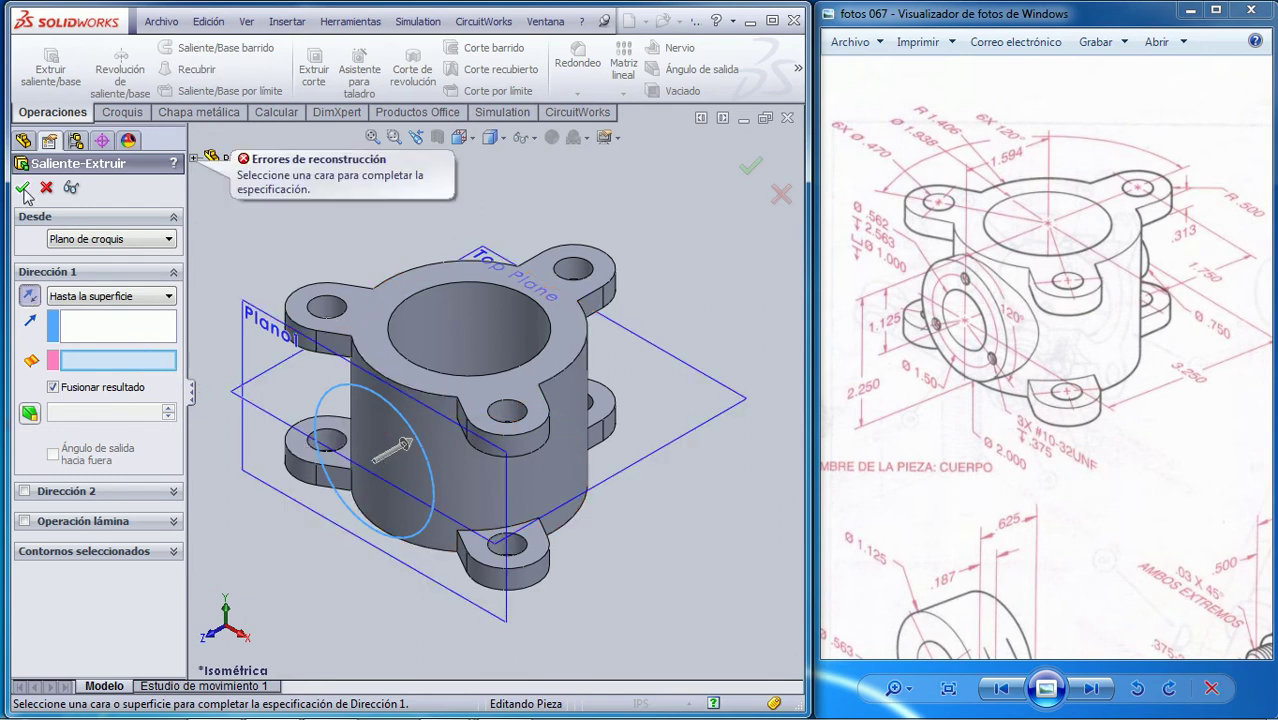
left_click(168, 296)
left_click(136, 338)
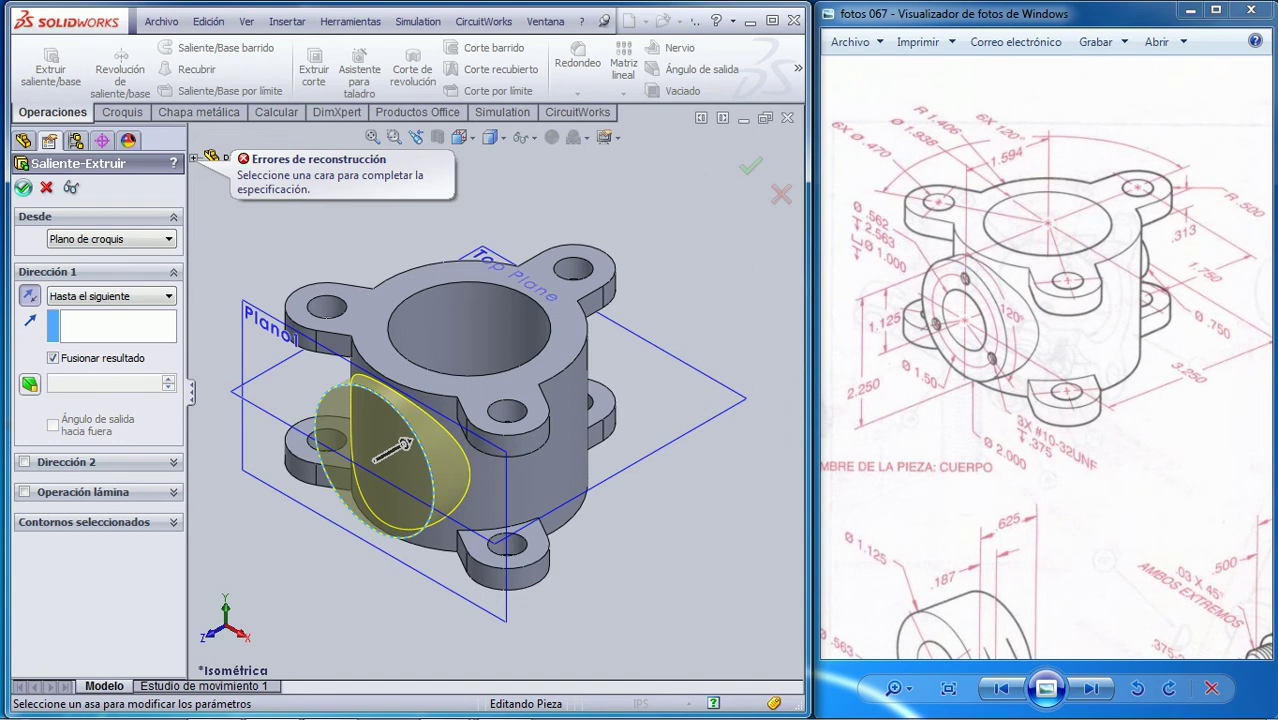
key("Return")
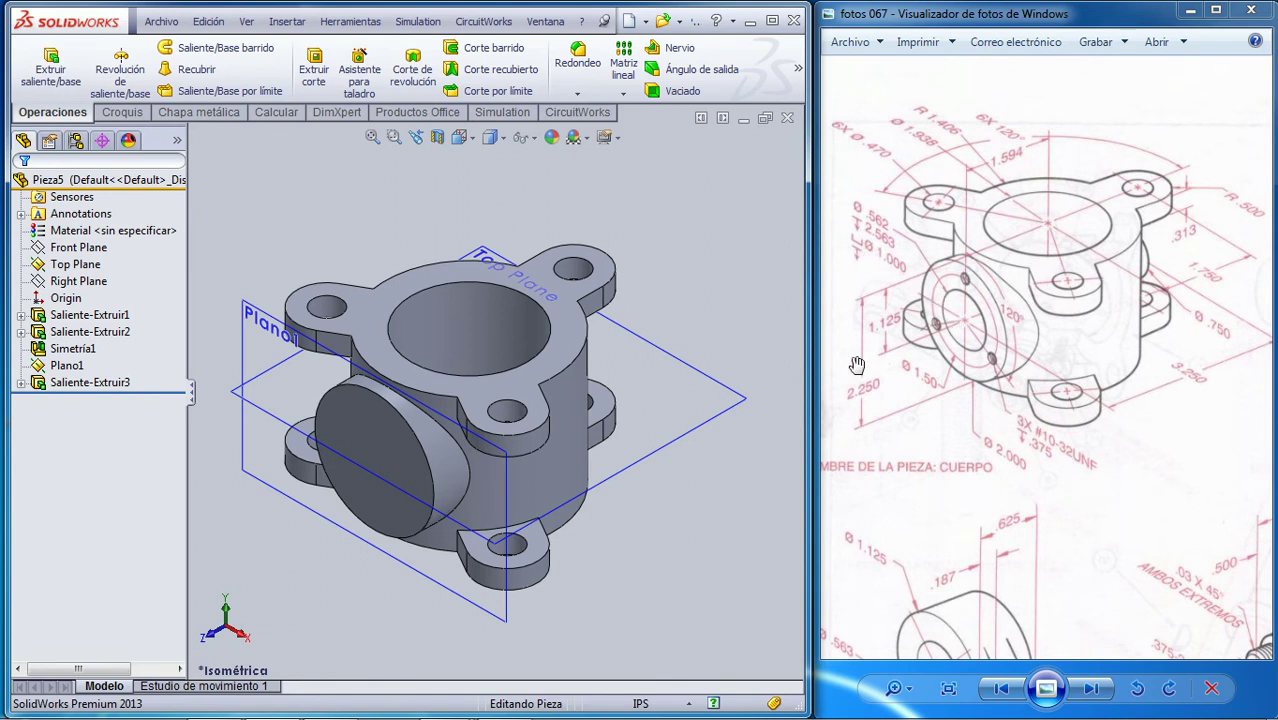
Step: Start a sketch on the side boss face and draw a circle at its centre
left_click(124, 113)
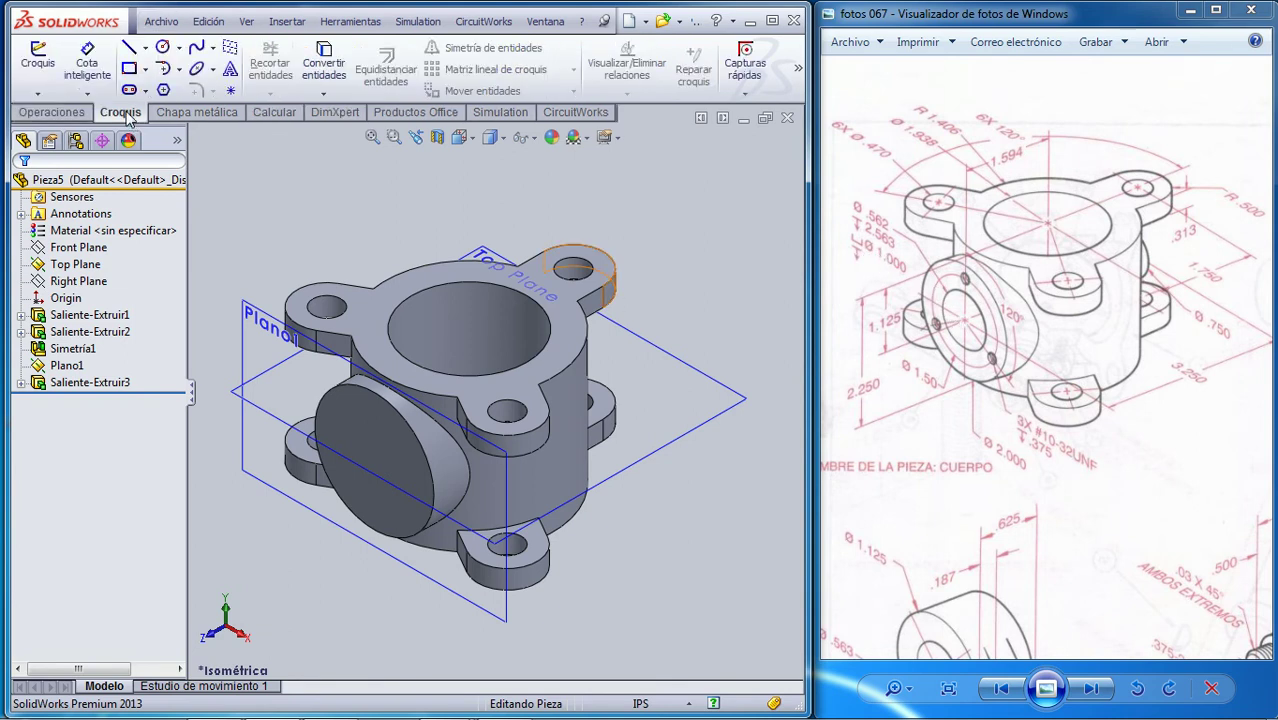
left_click(37, 62)
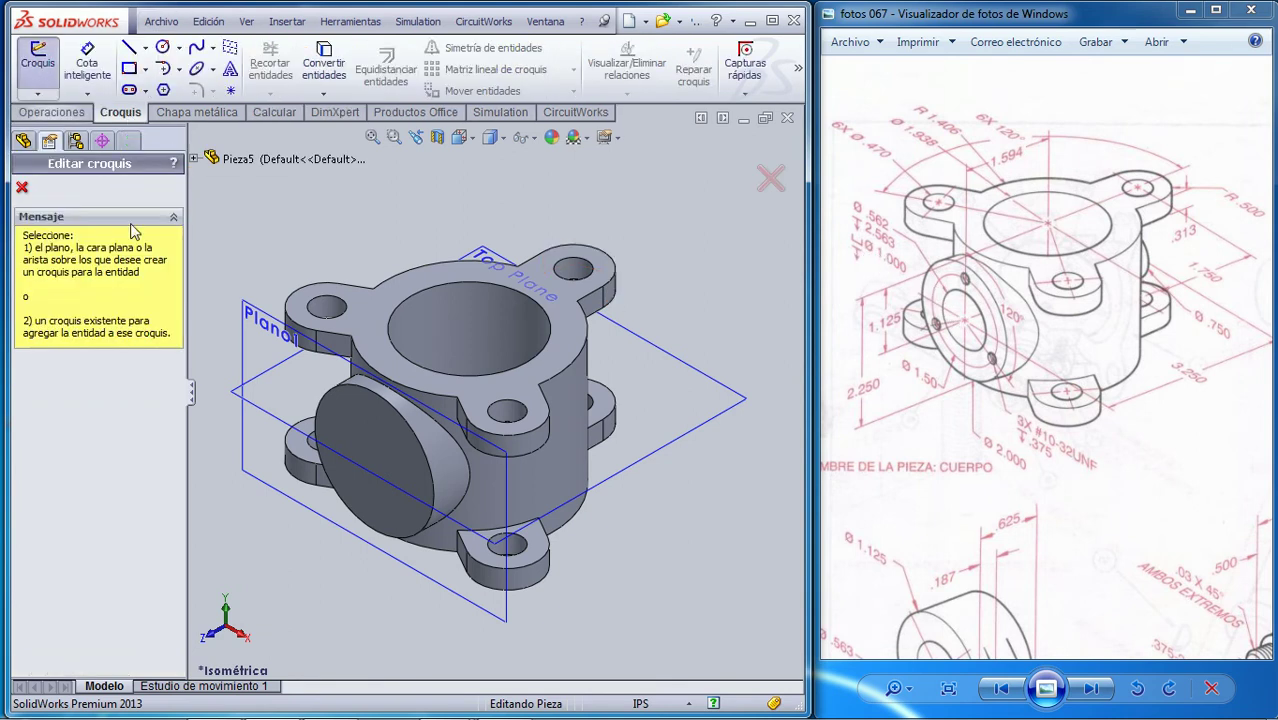
left_click(355, 435)
left_click(163, 47)
left_click(374, 446)
left_click(400, 476)
Step: Dimension the circle to 1.000 in diameter and exit the sketch
left_click(87, 62)
left_click(415, 487)
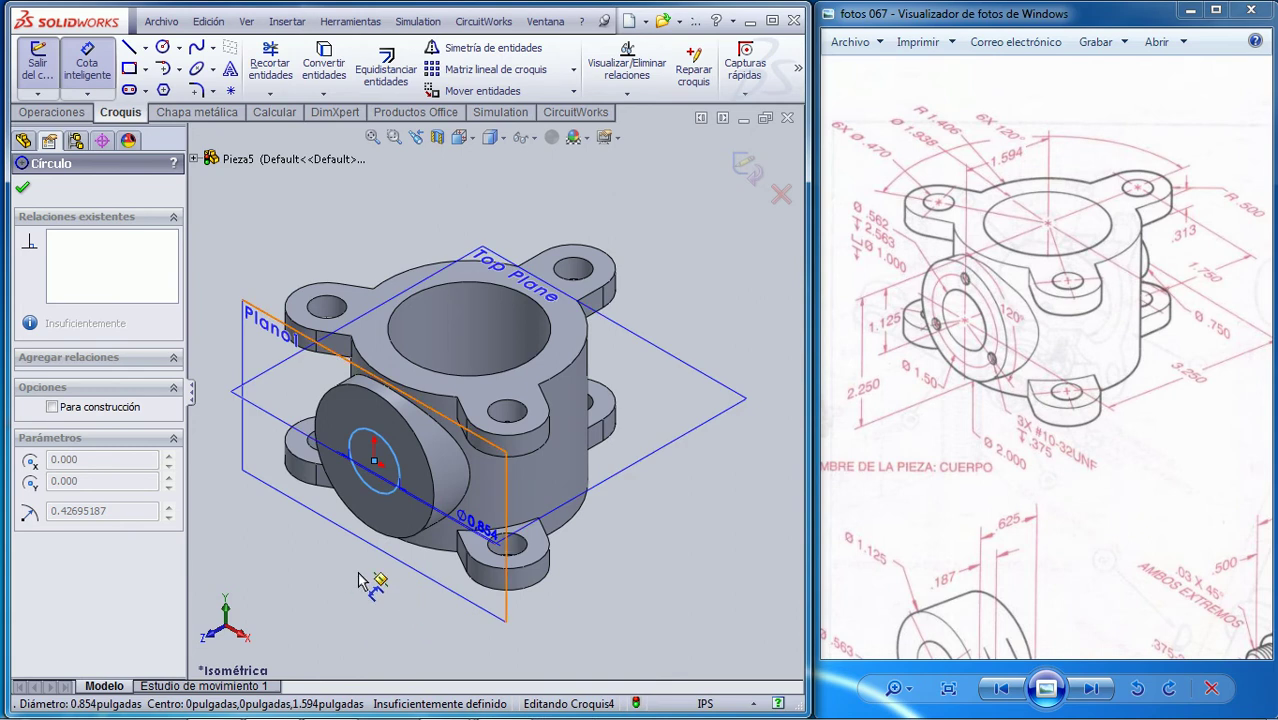
left_click(426, 613)
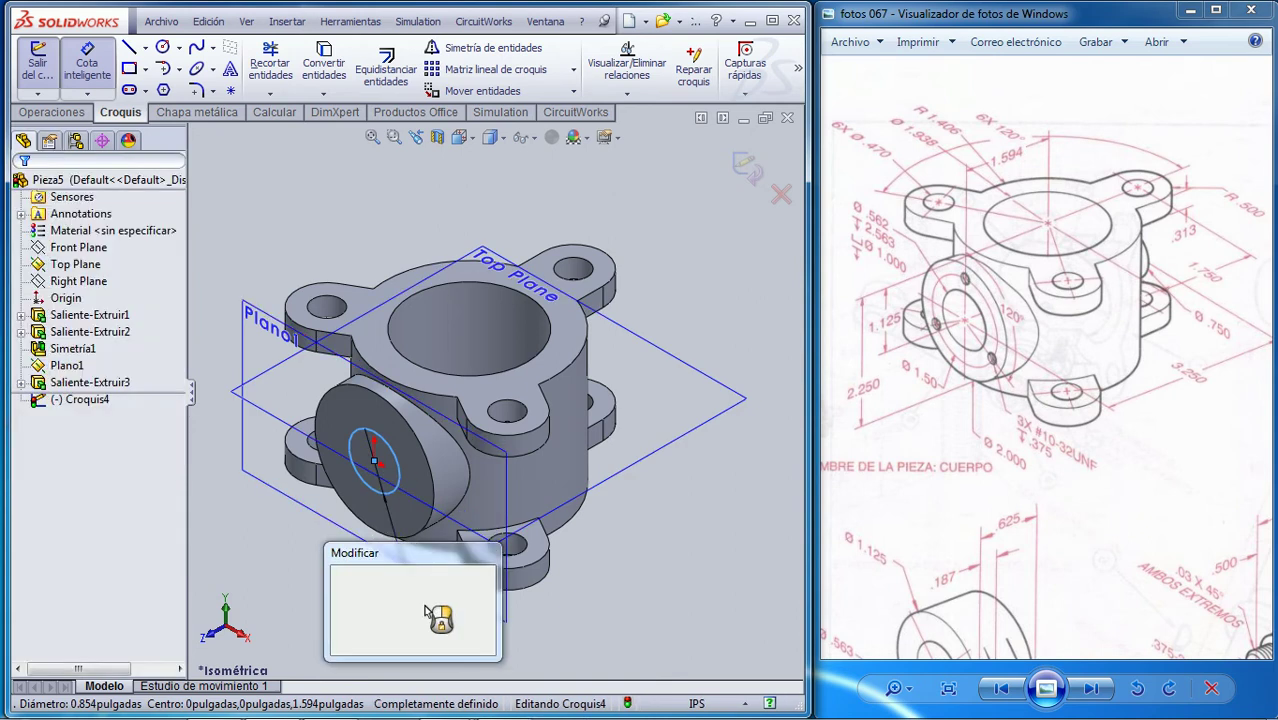
type("1")
key("Return")
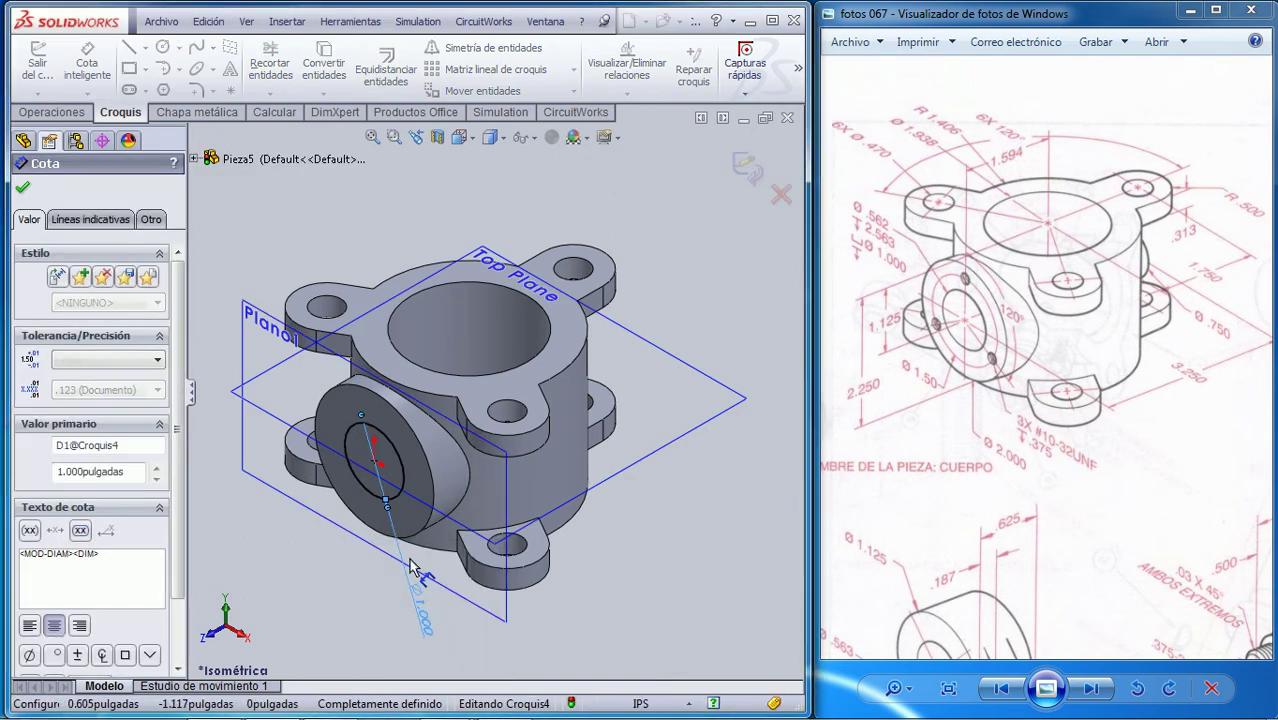
left_click(37, 60)
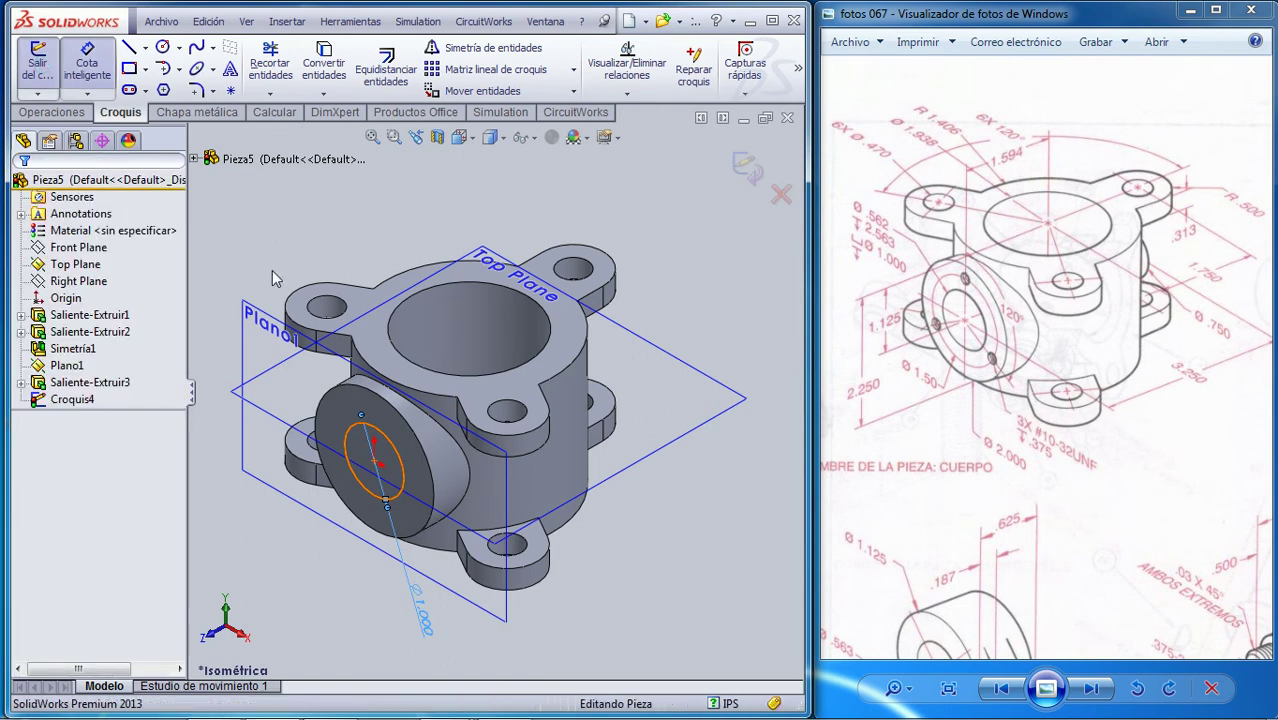
left_click(70, 114)
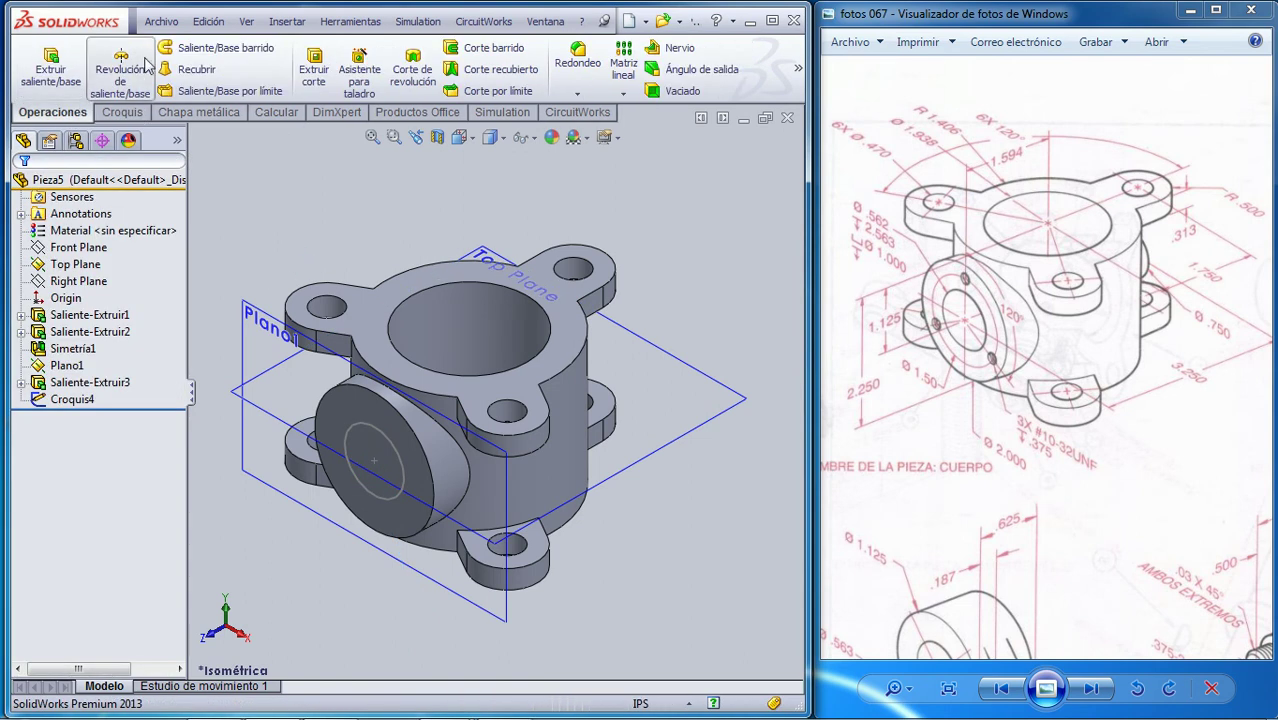
Step: Cut-extrude the Croquis4 circle to a depth of 0.240 in into the side boss
left_click(313, 68)
left_click(388, 443)
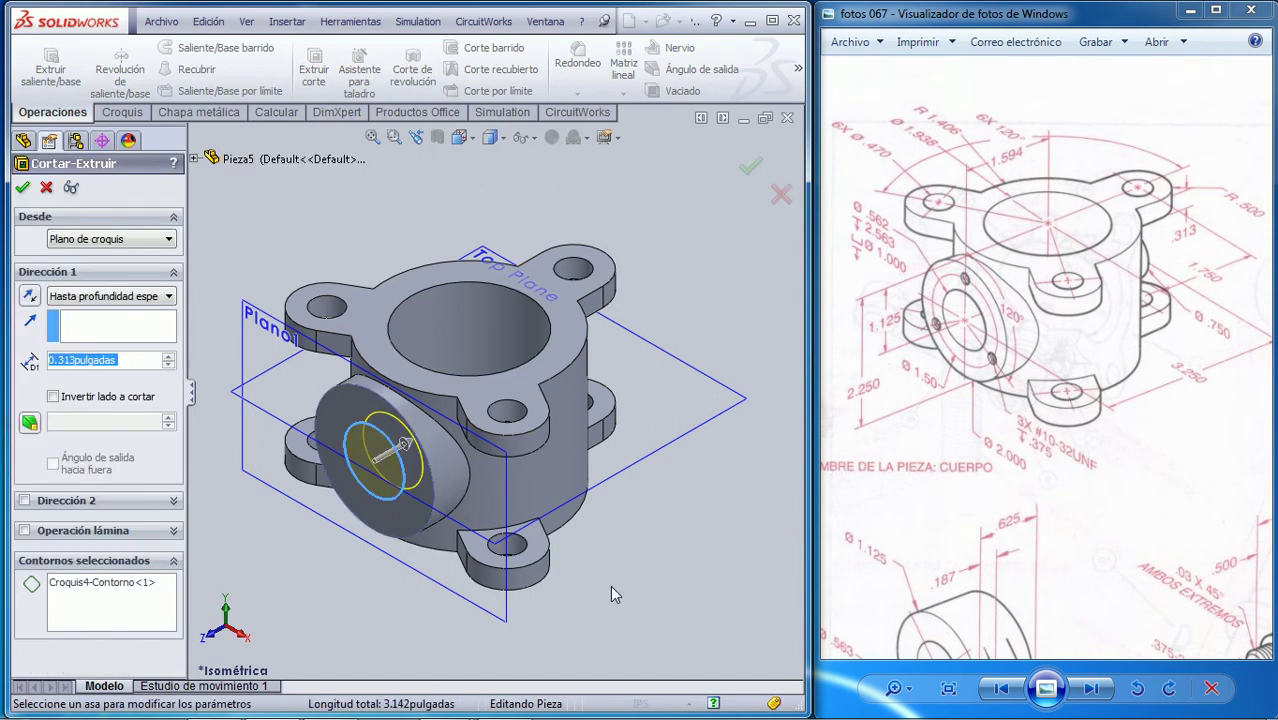
type("0")
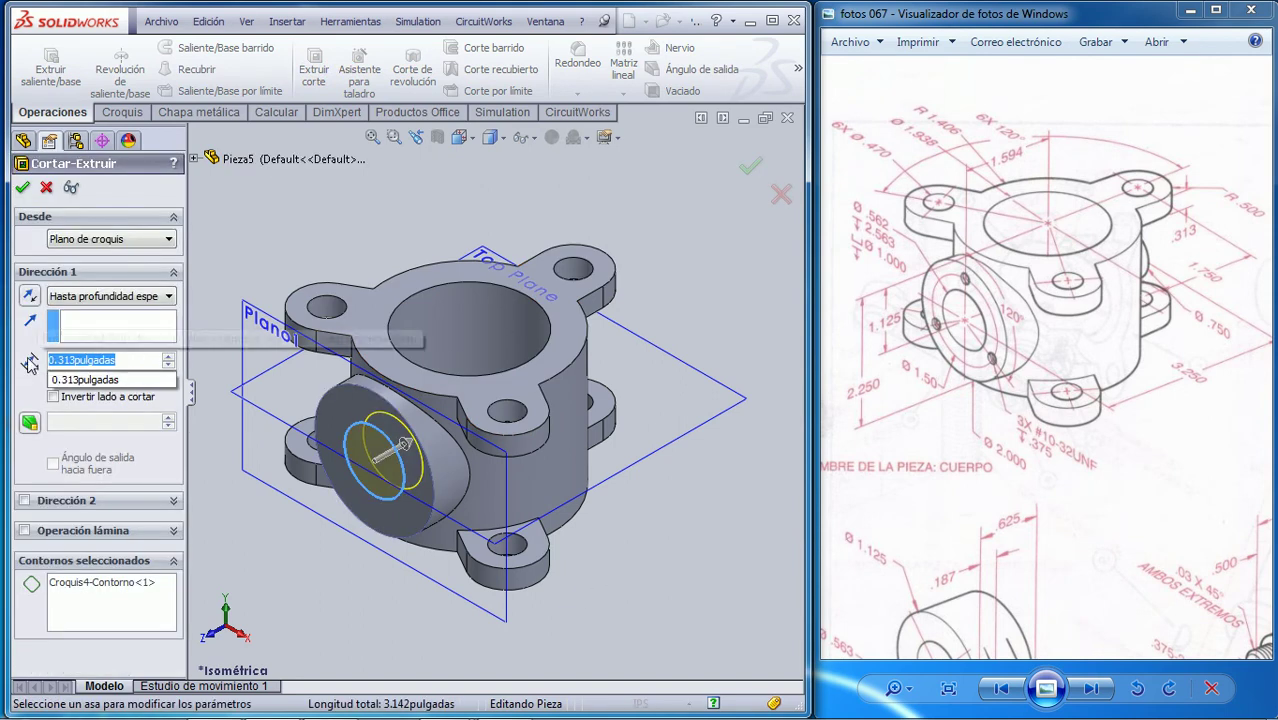
type(",2")
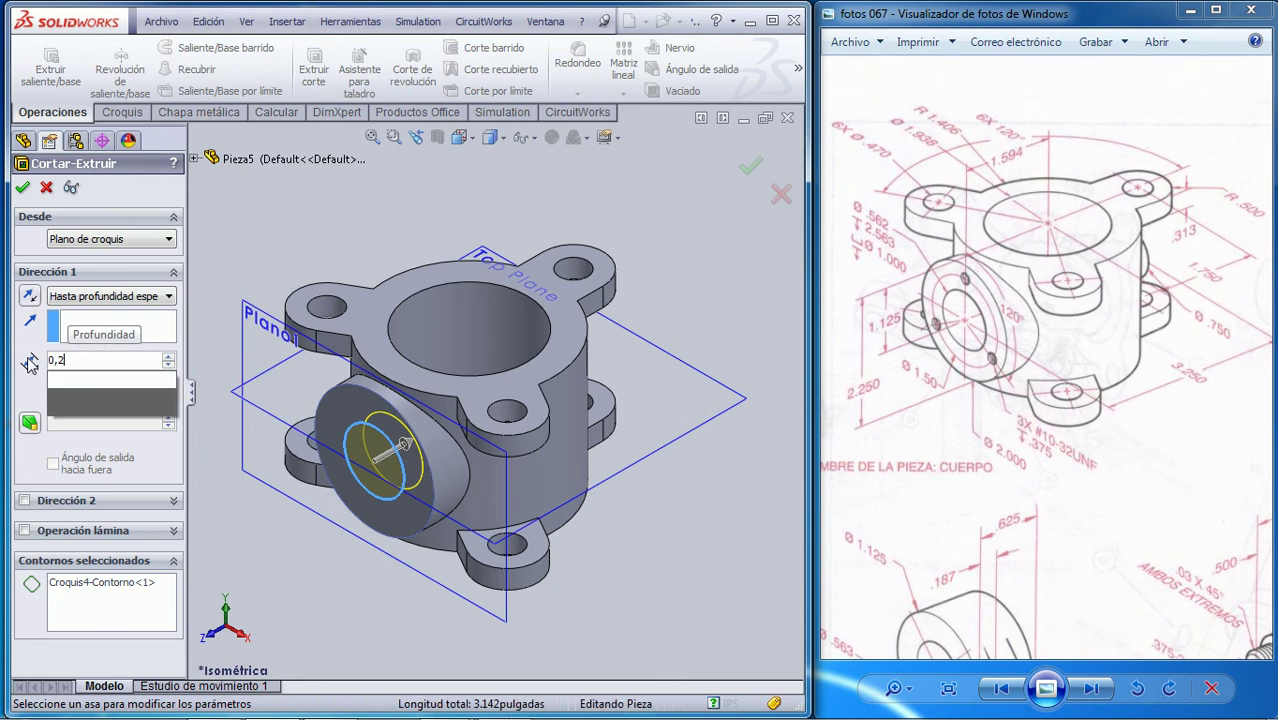
type("40")
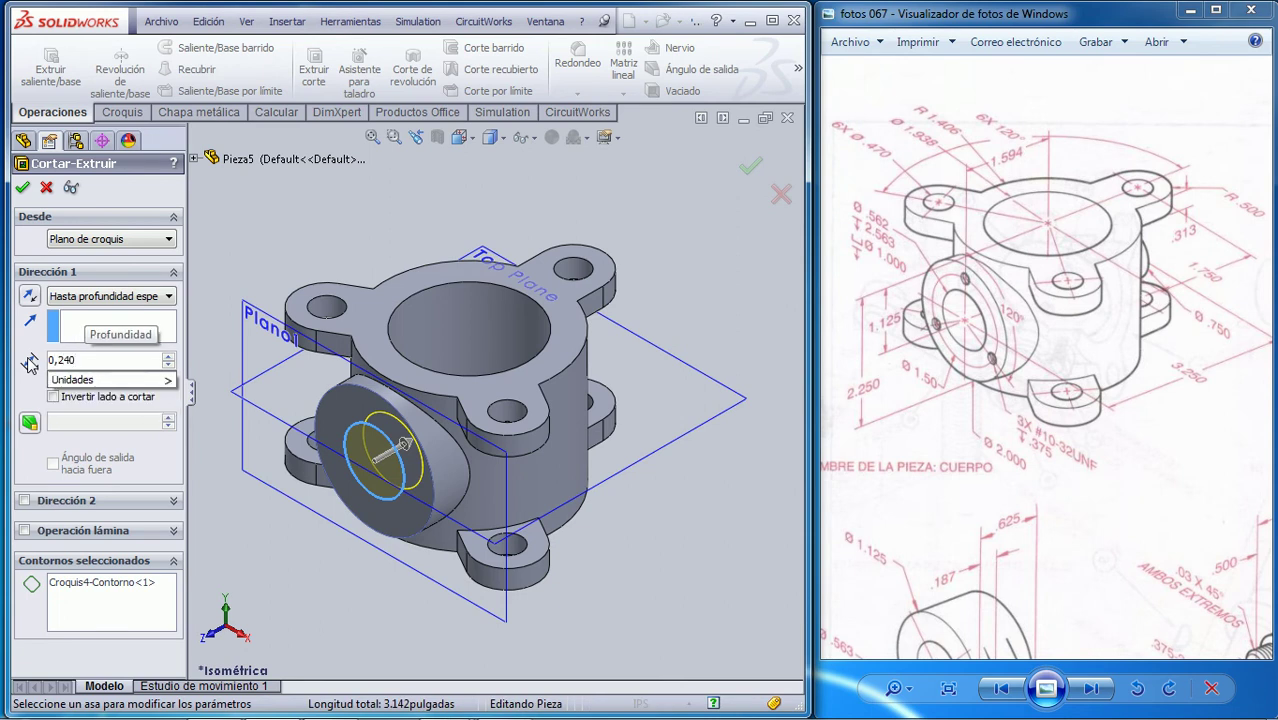
key("Return")
left_click(22, 187)
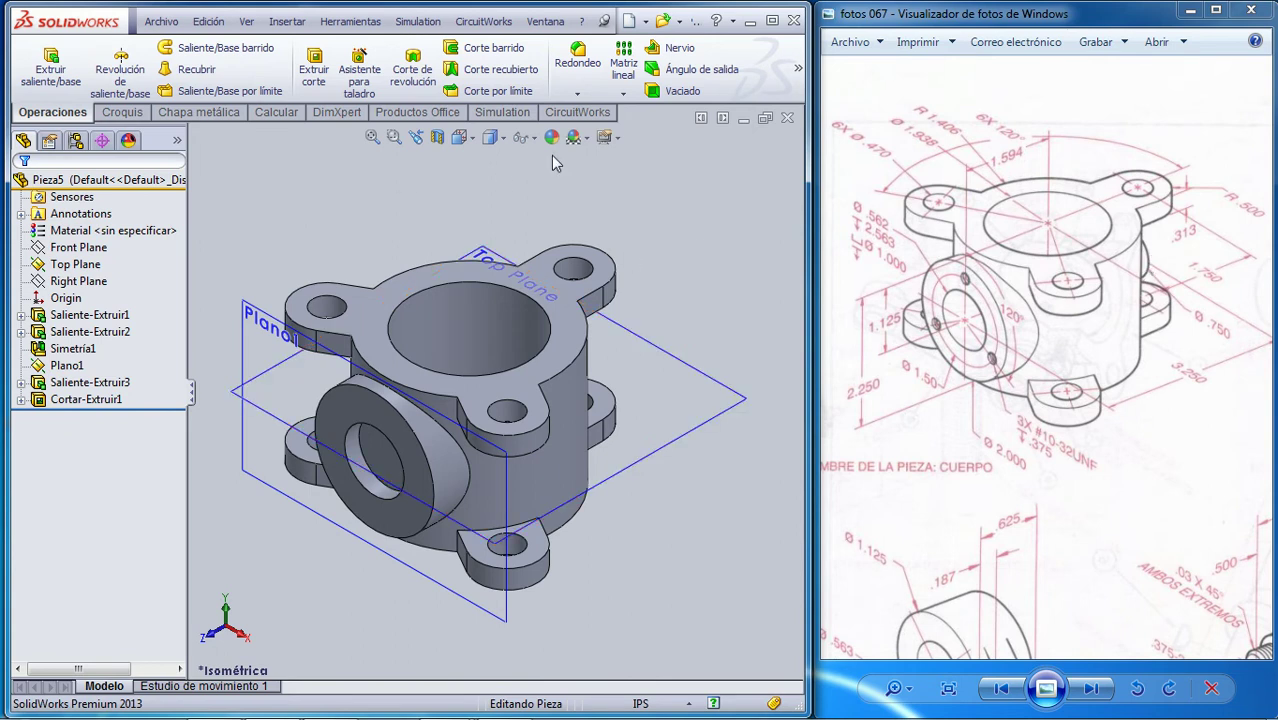
Step: Create Plano2 offset 3.250 in from the bored boss face, with the direction reversed
left_click(798, 68)
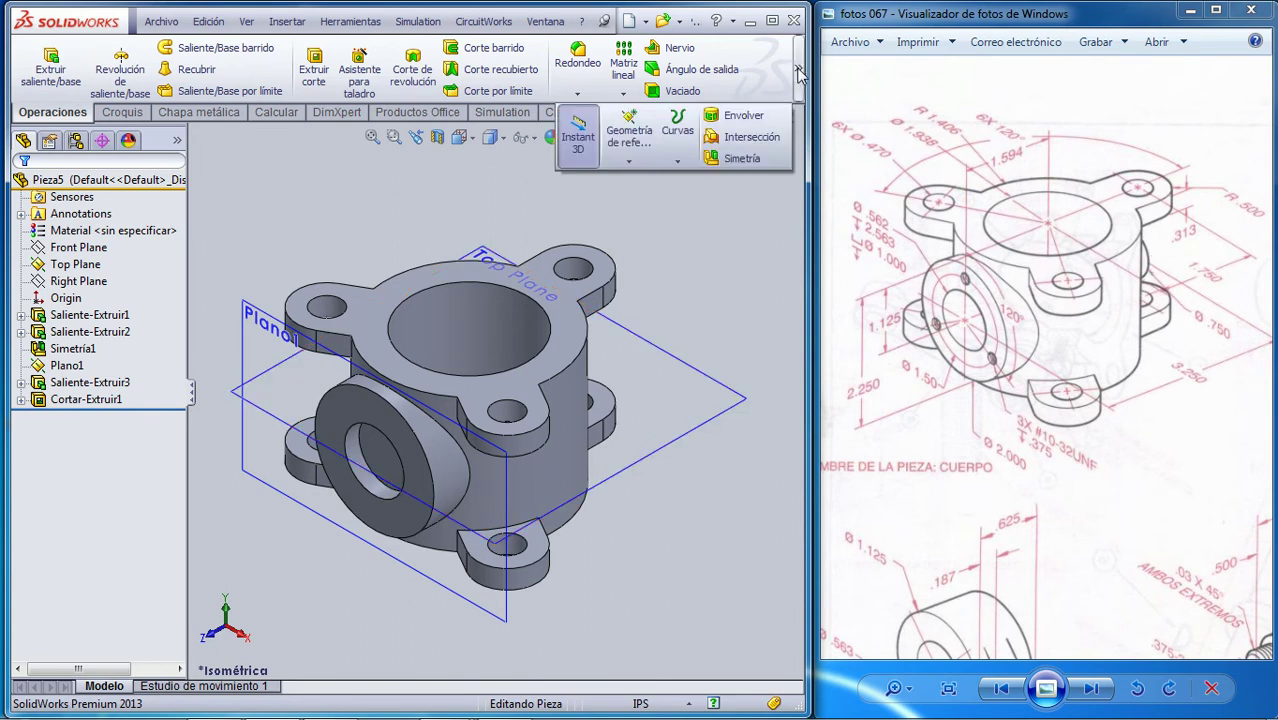
left_click(630, 161)
left_click(628, 179)
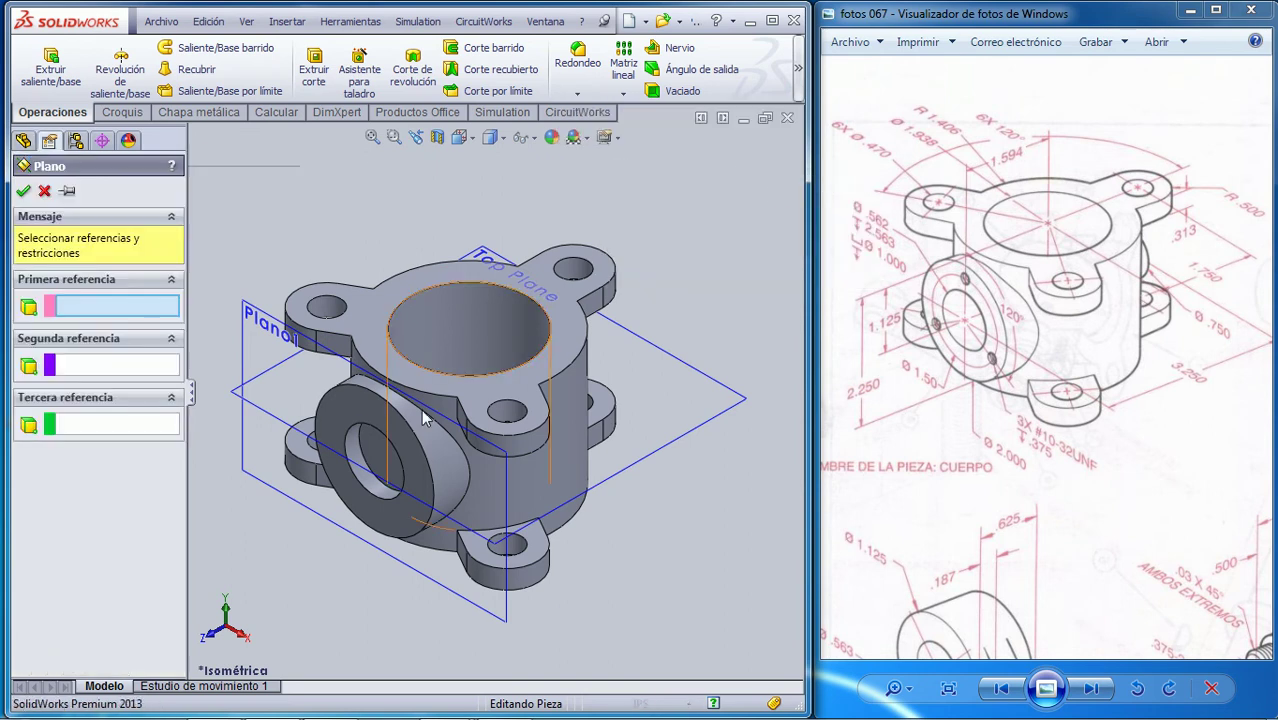
left_click(360, 410)
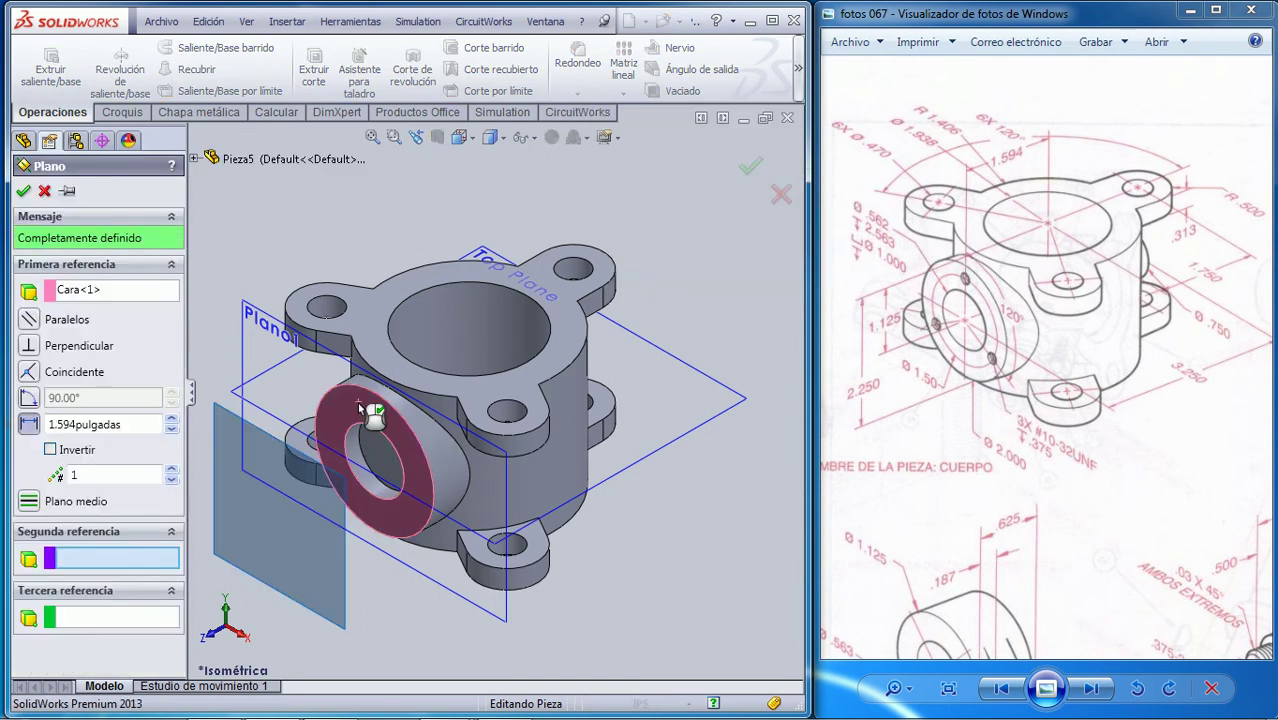
left_click(51, 450)
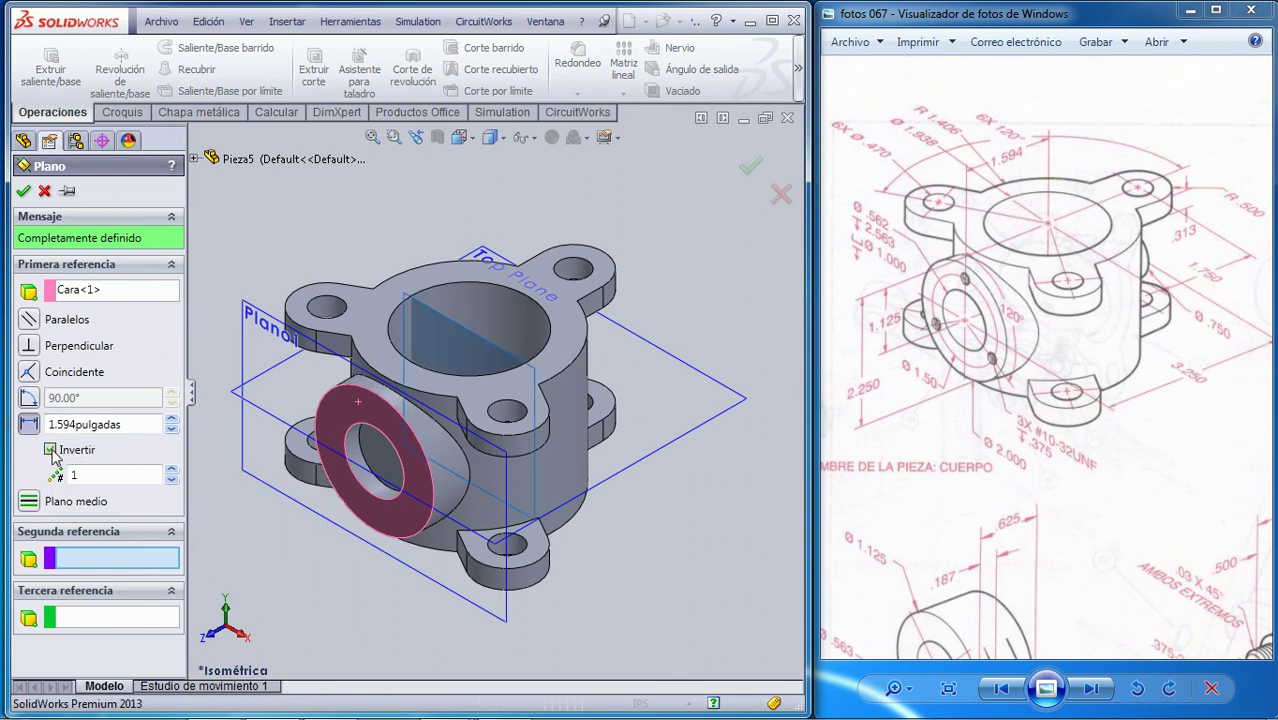
left_click(171, 420)
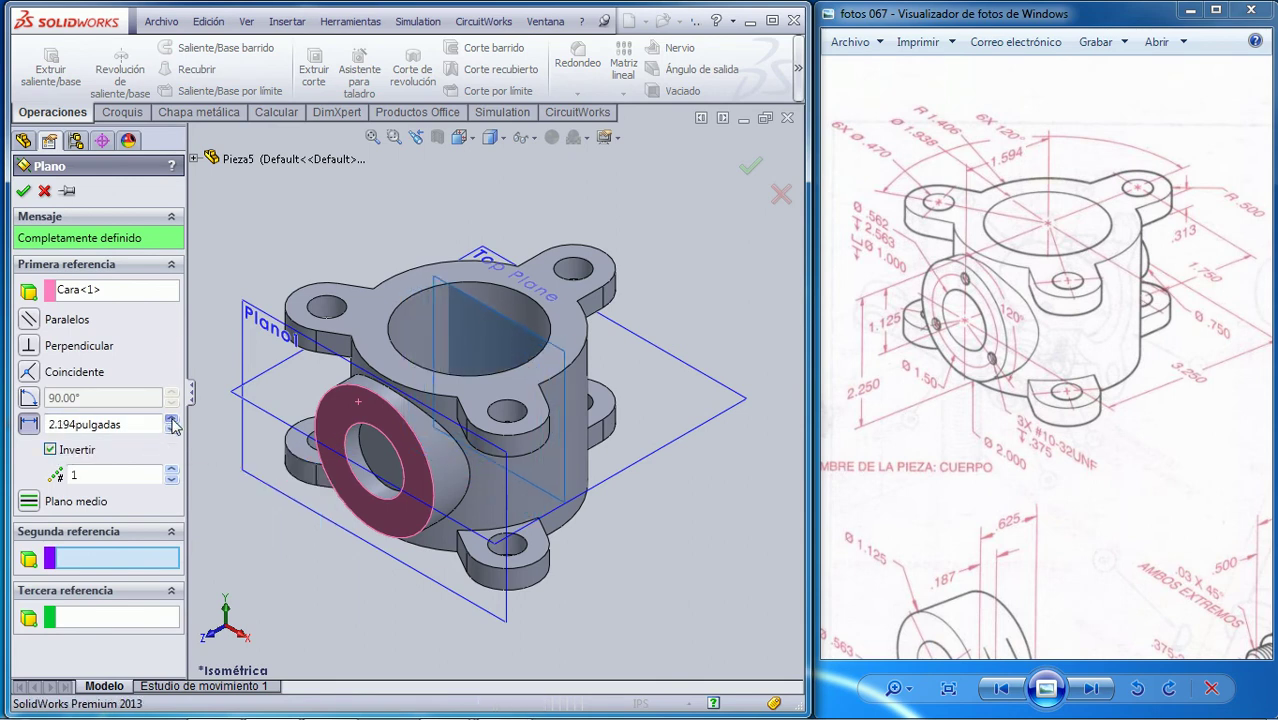
left_click(171, 420)
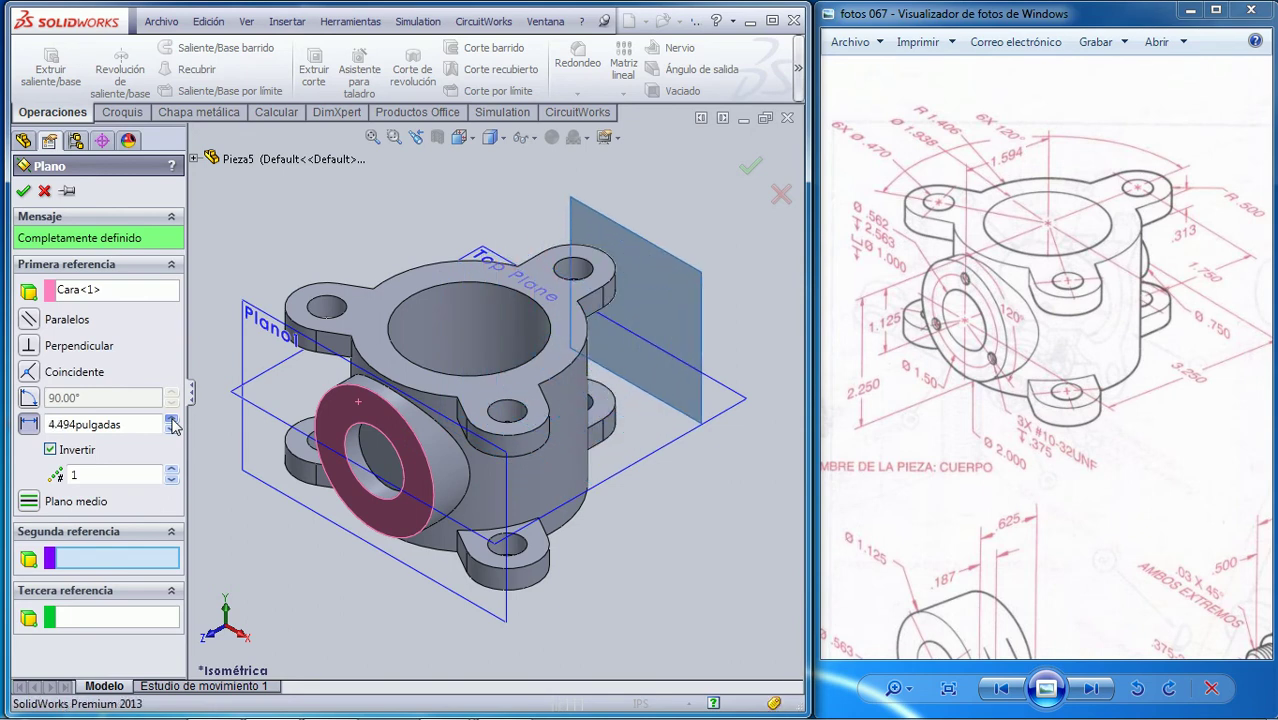
left_click(172, 421)
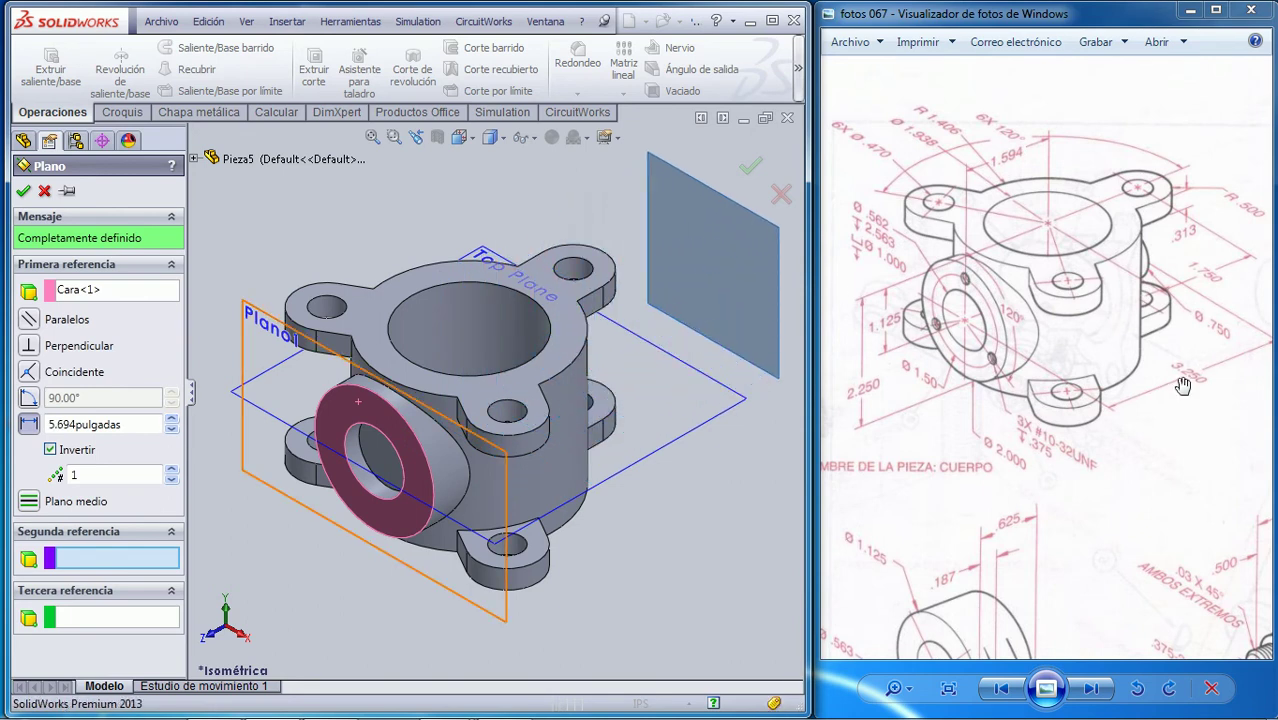
double_click(127, 424)
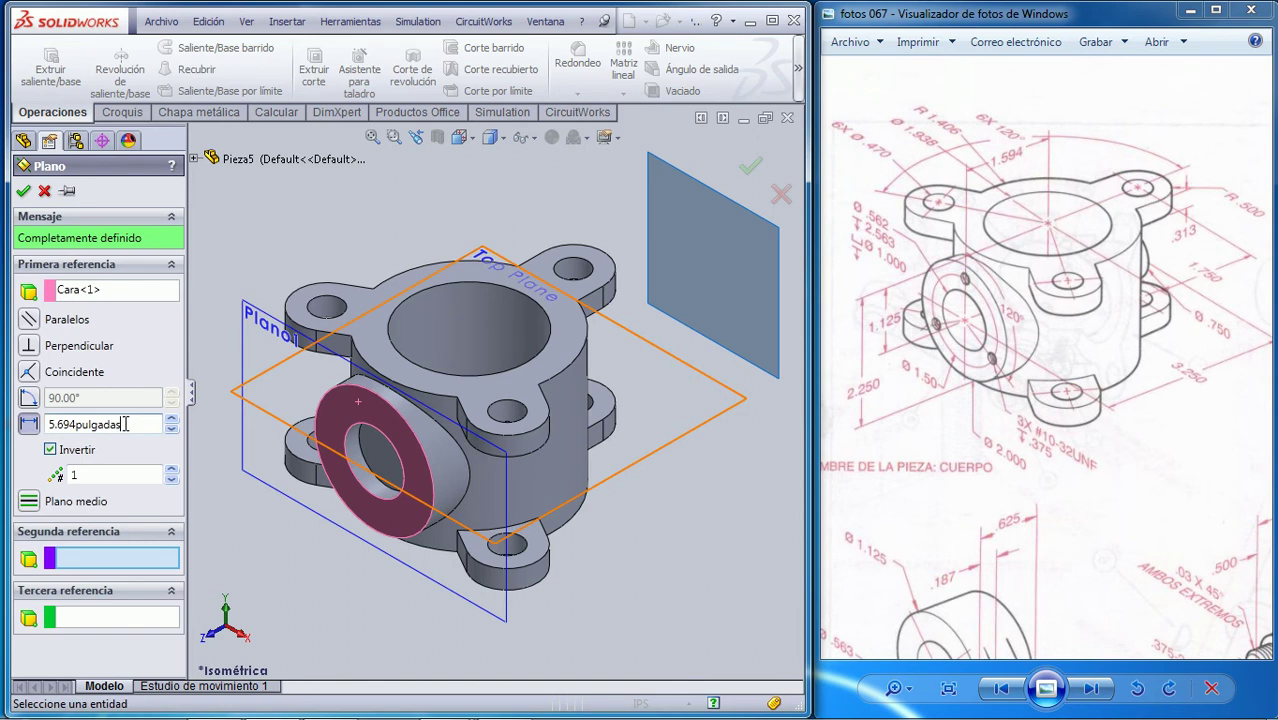
type("3,250")
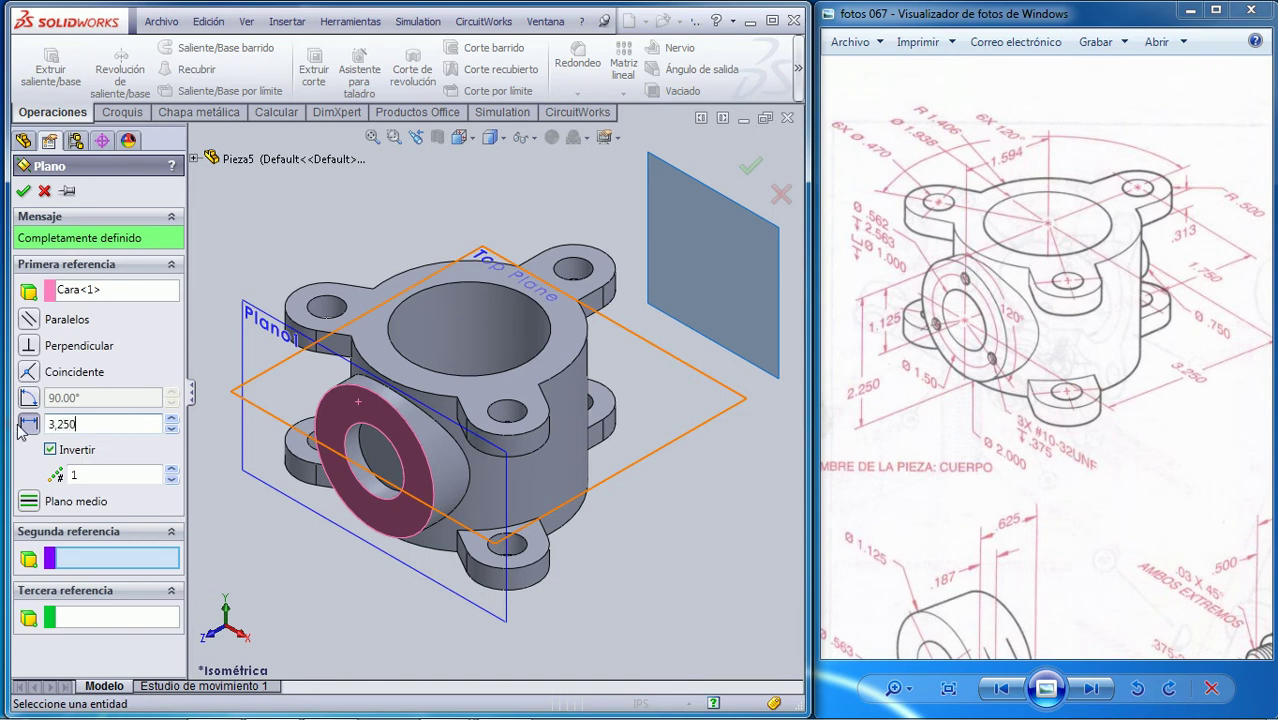
key("Return")
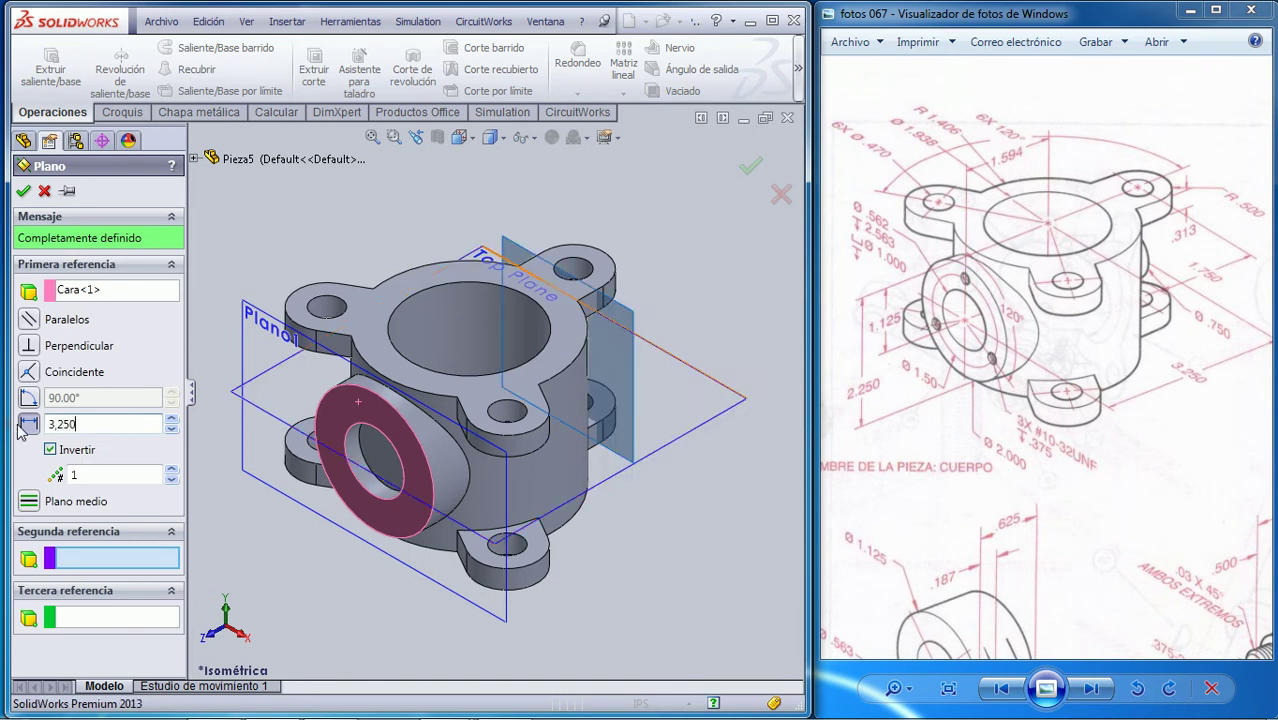
left_click(24, 191)
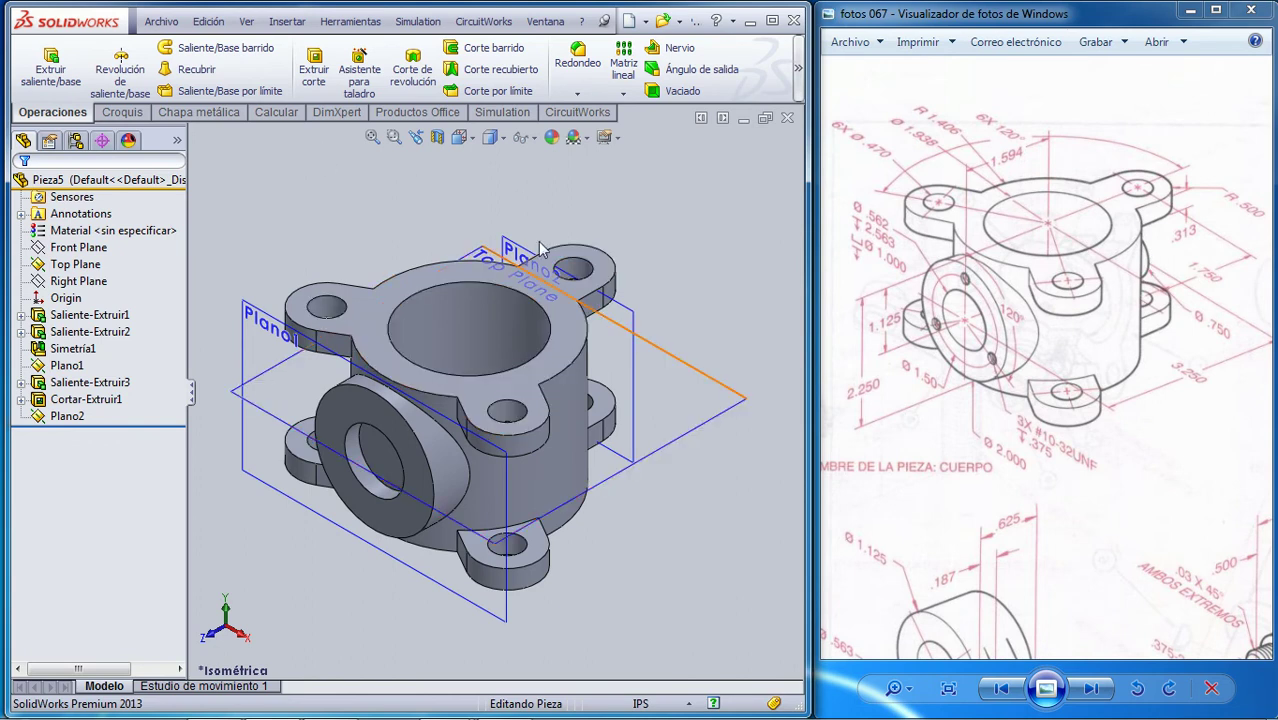
Step: Start a sketch on Plano2, view it normal-to, and draw a circle at the origin
mouse_move(522, 251)
middle_mouse_down()
mouse_move(652, 232)
mouse_move(650, 213)
middle_mouse_up()
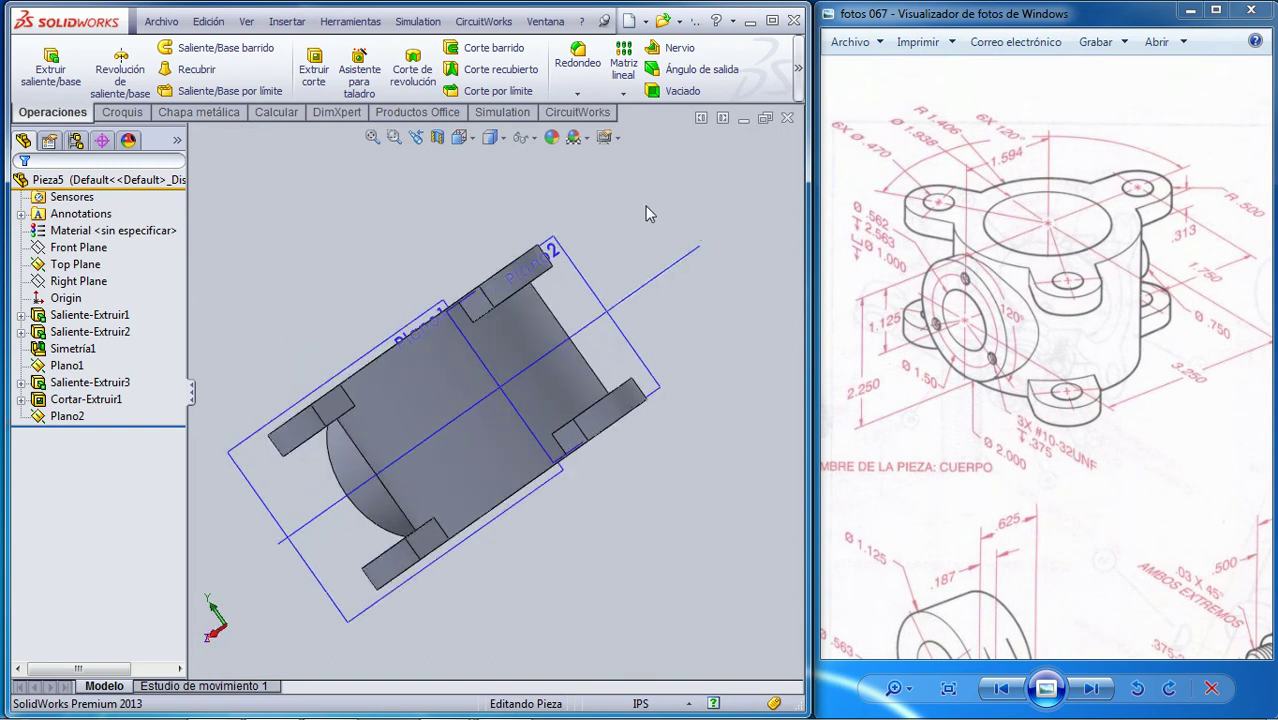
key("ctrl+7")
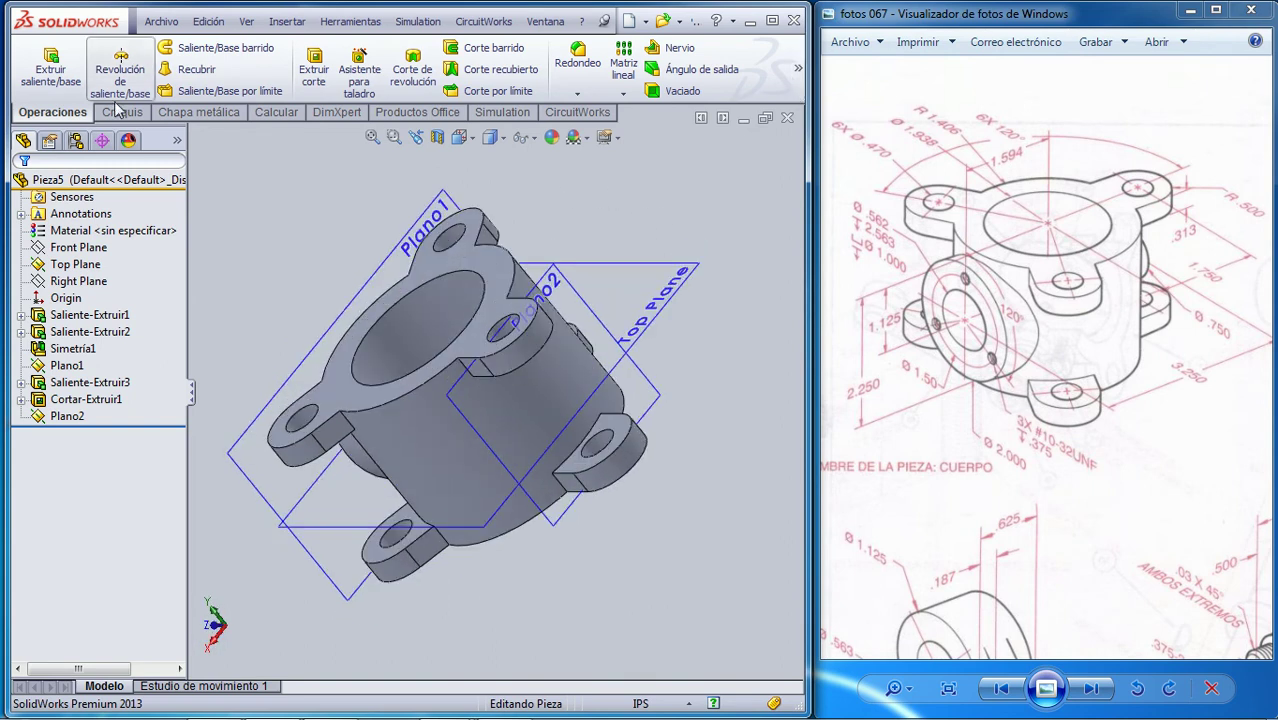
left_click(122, 112)
left_click(38, 58)
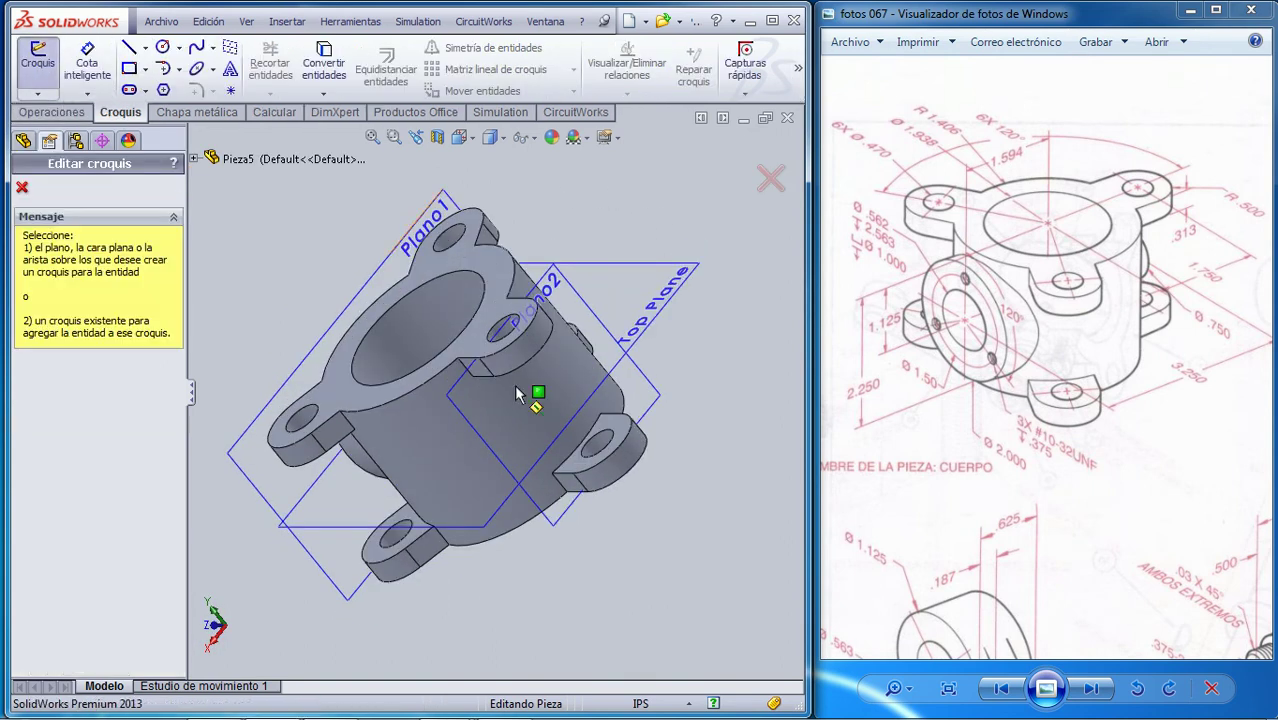
left_click(578, 305)
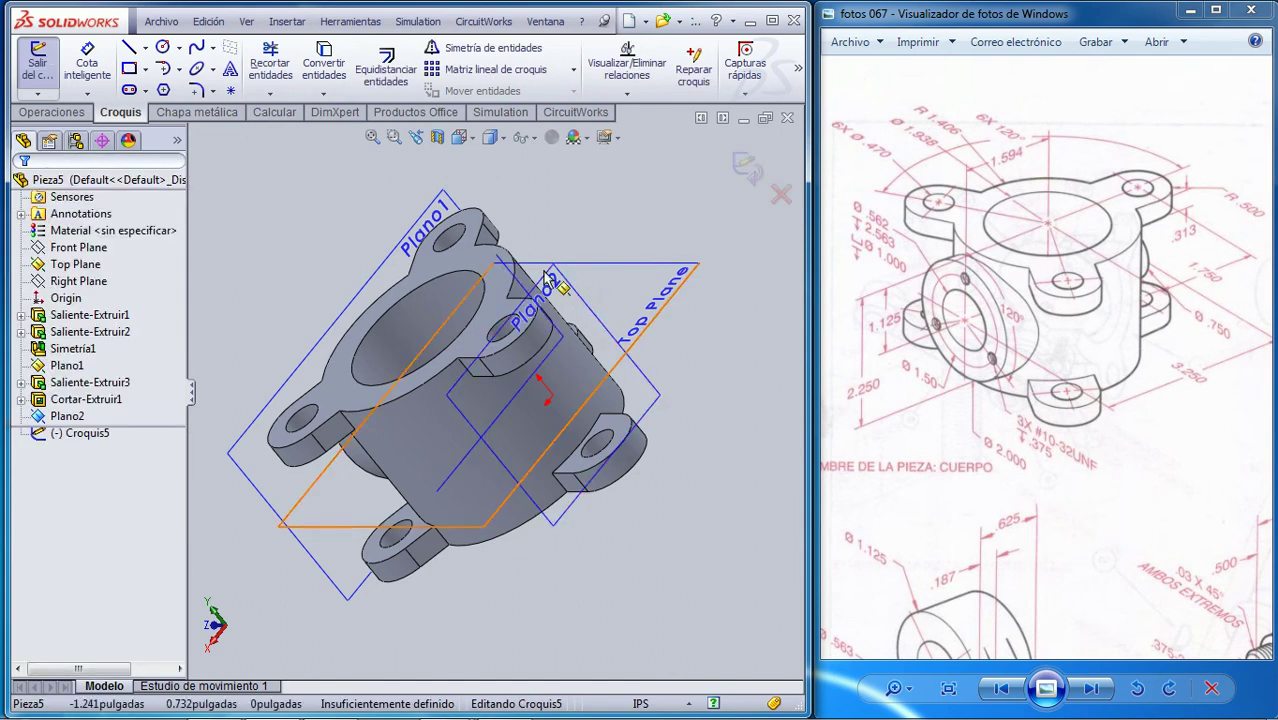
key("space")
left_click(706, 372)
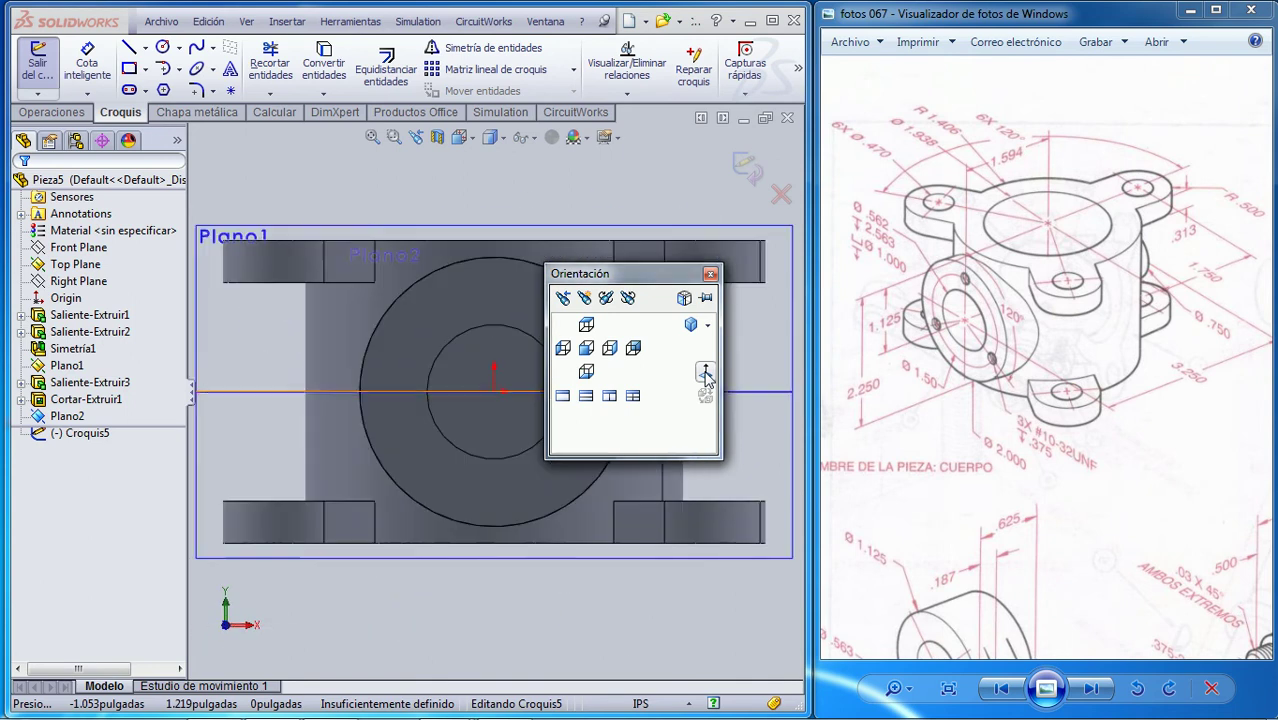
left_click(162, 47)
left_click(494, 390)
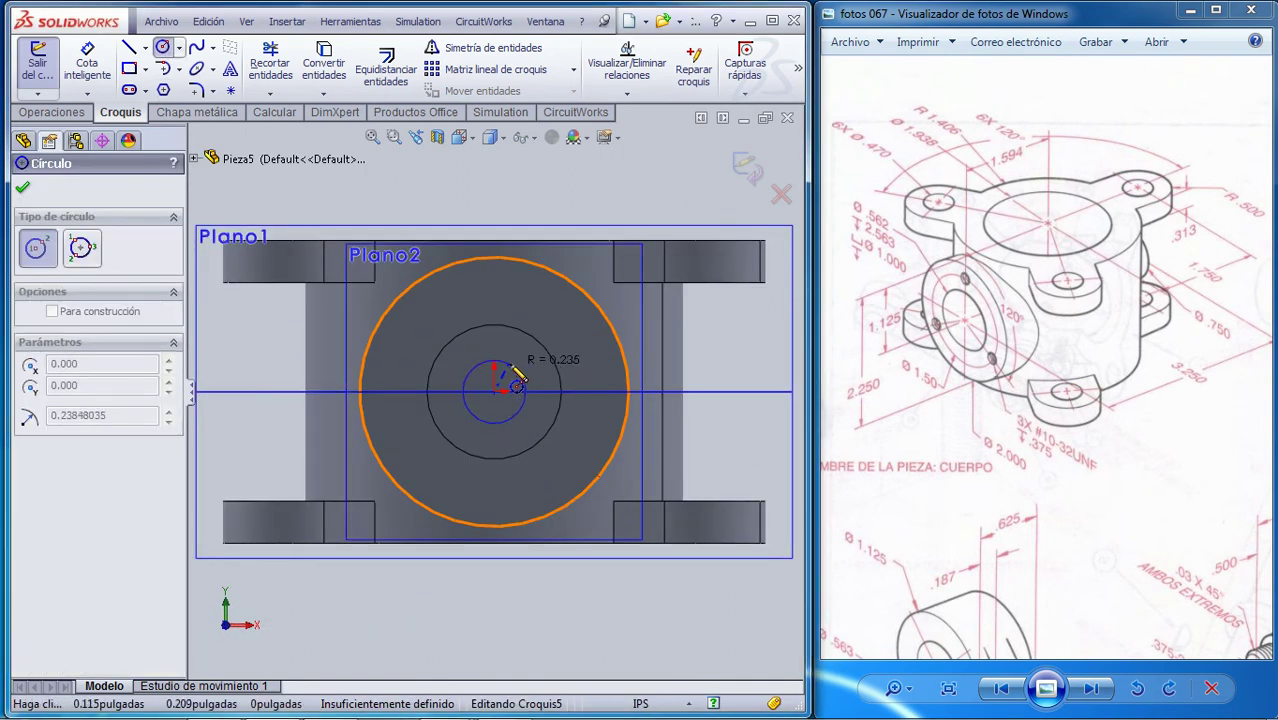
left_click(533, 366)
key("Escape")
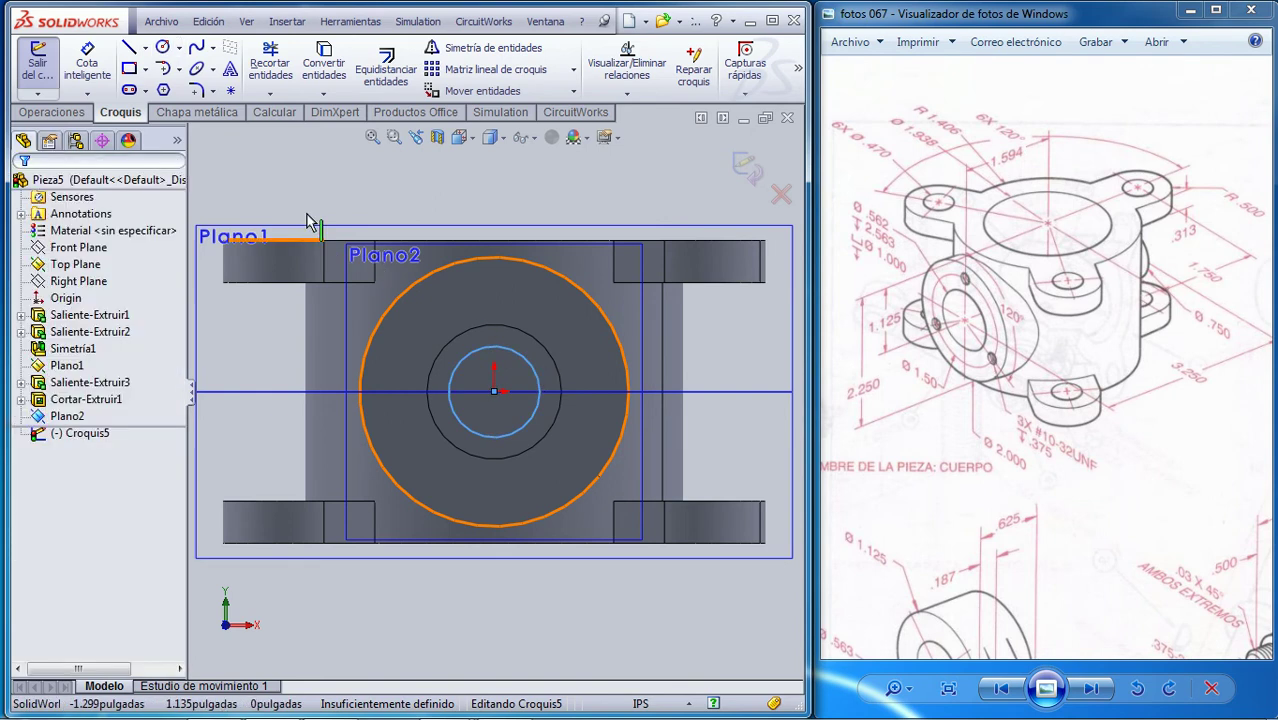
Step: Dimension the circle to 0.750 in diameter, close the sketch, and return to isometric
left_click(88, 62)
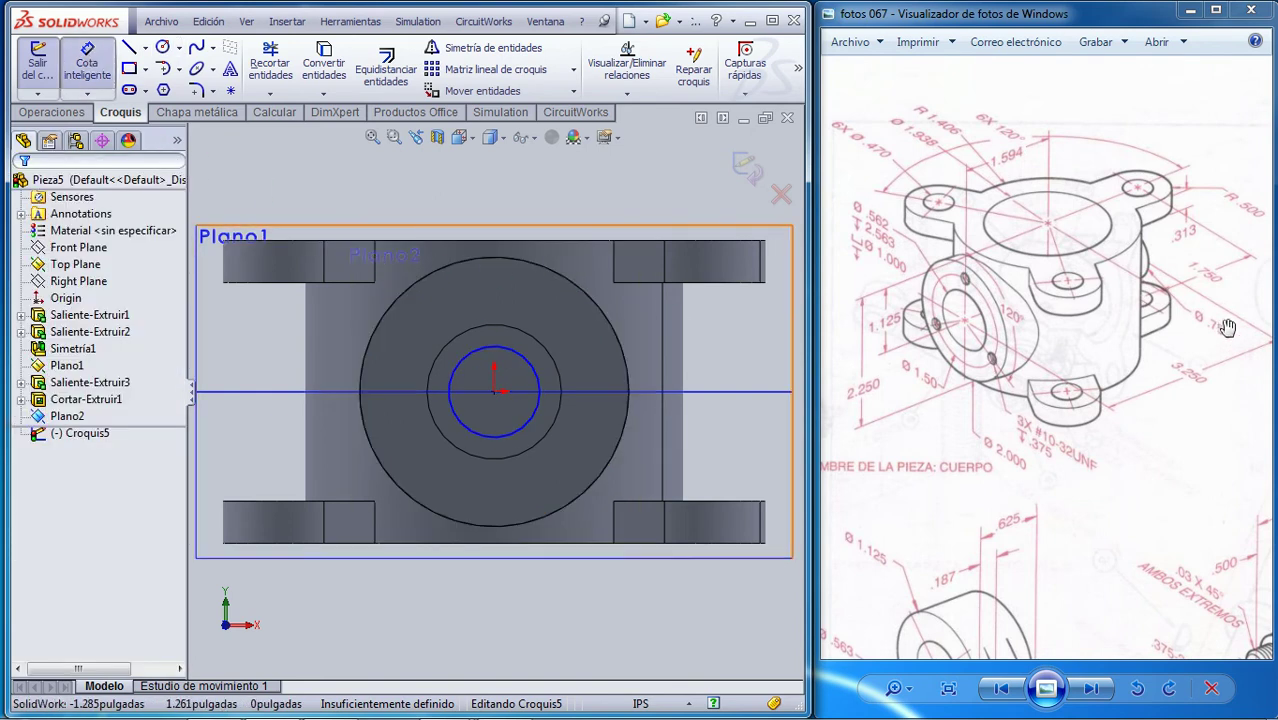
left_click(534, 370)
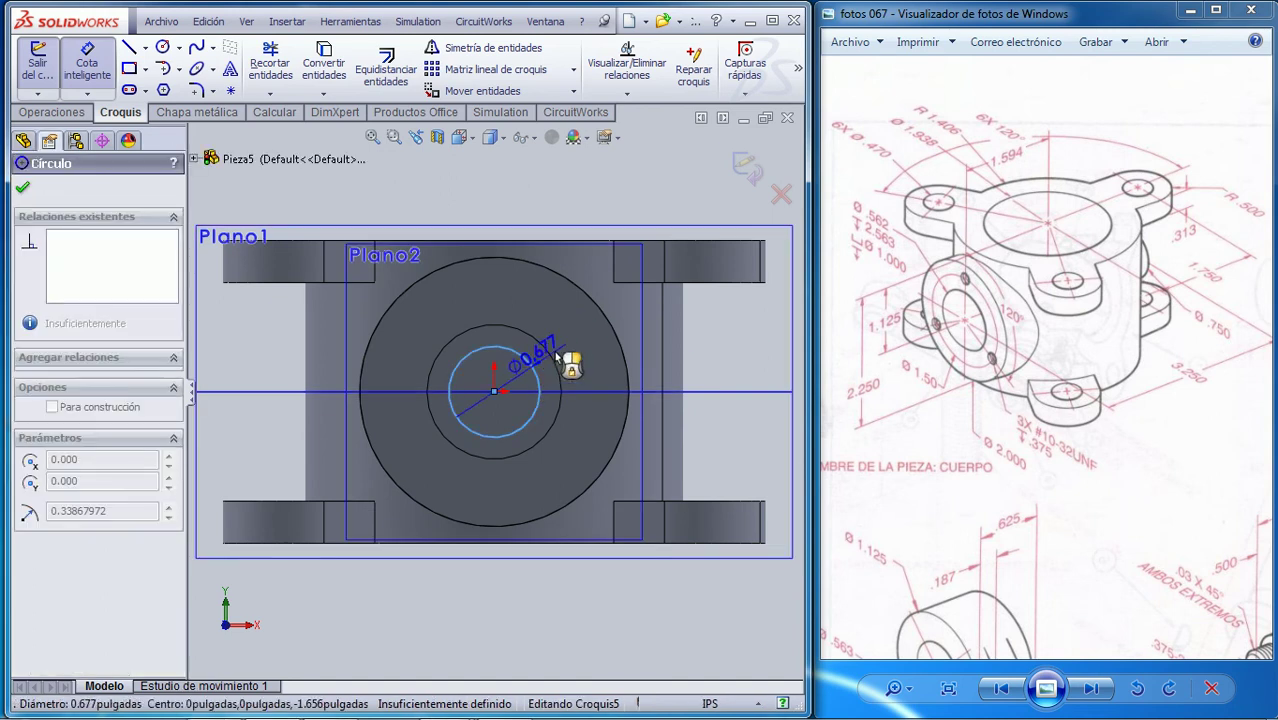
left_click(719, 341)
type("0,75")
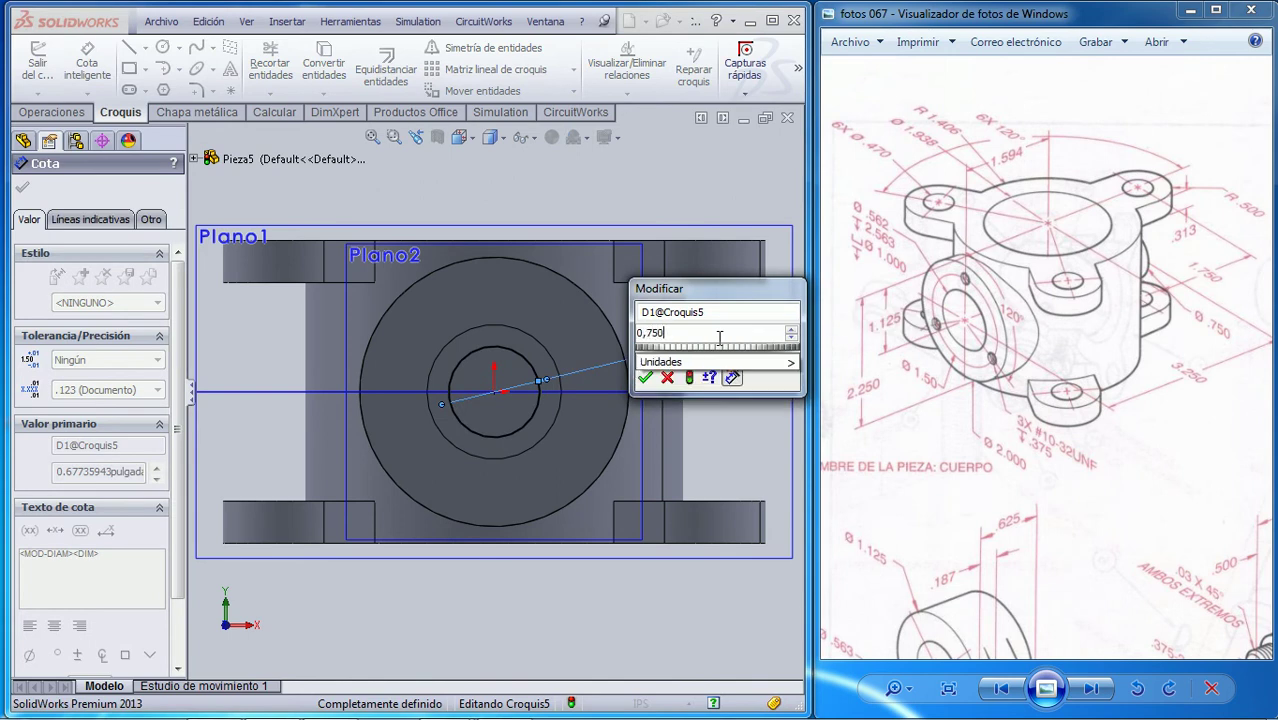
key("Return")
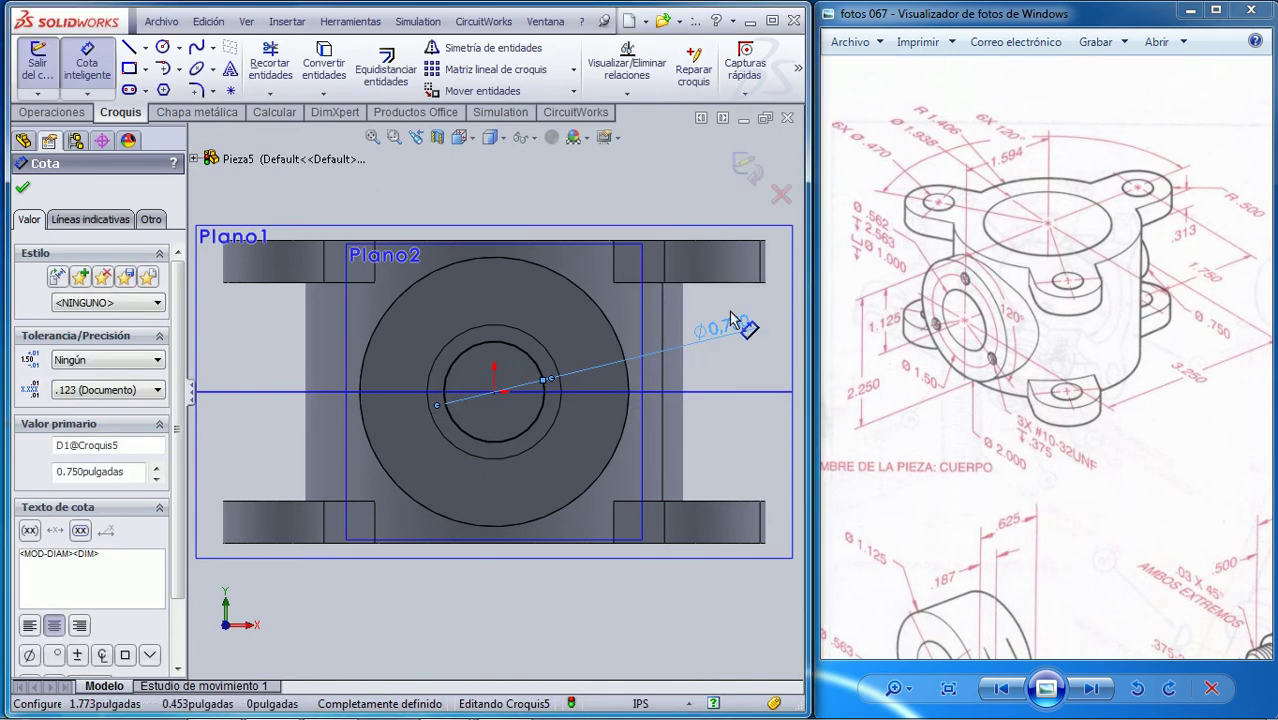
left_click(748, 168)
left_click(624, 184)
key("space")
left_click(722, 164)
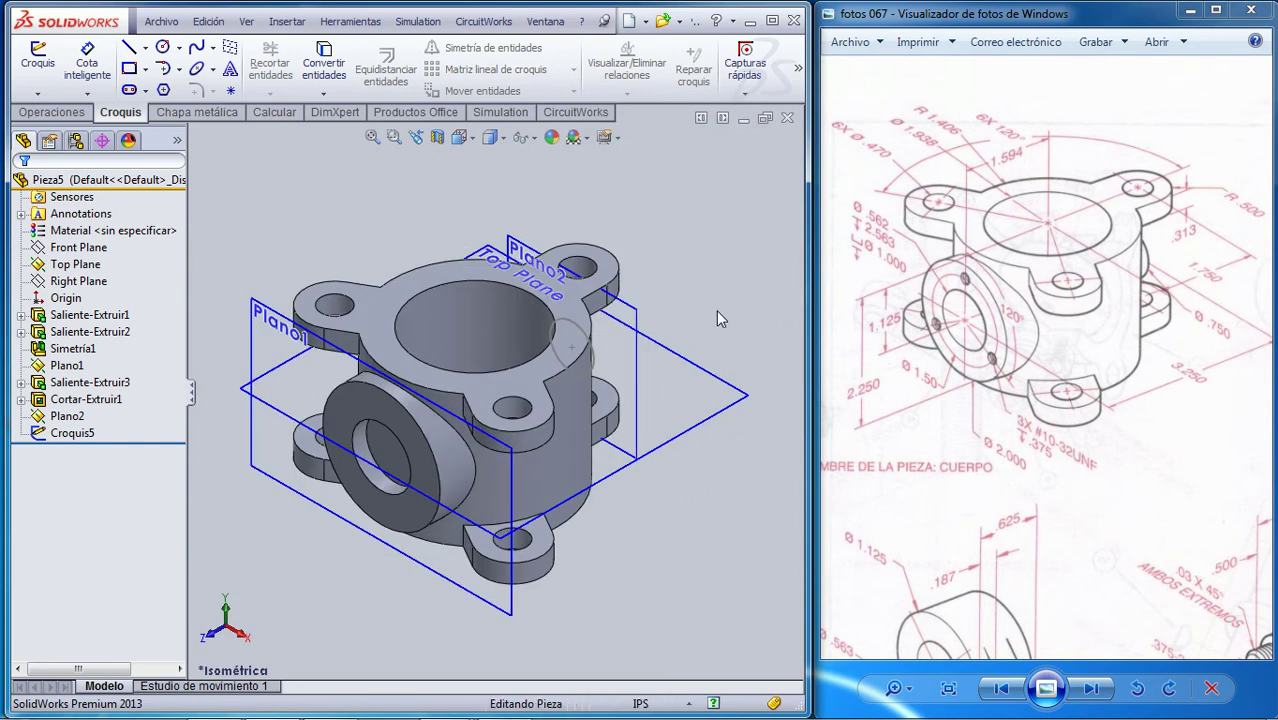
Step: Begin a boss extrusion using the Croquis5 circle as the profile
key("Left")
key("Left")
key("Left")
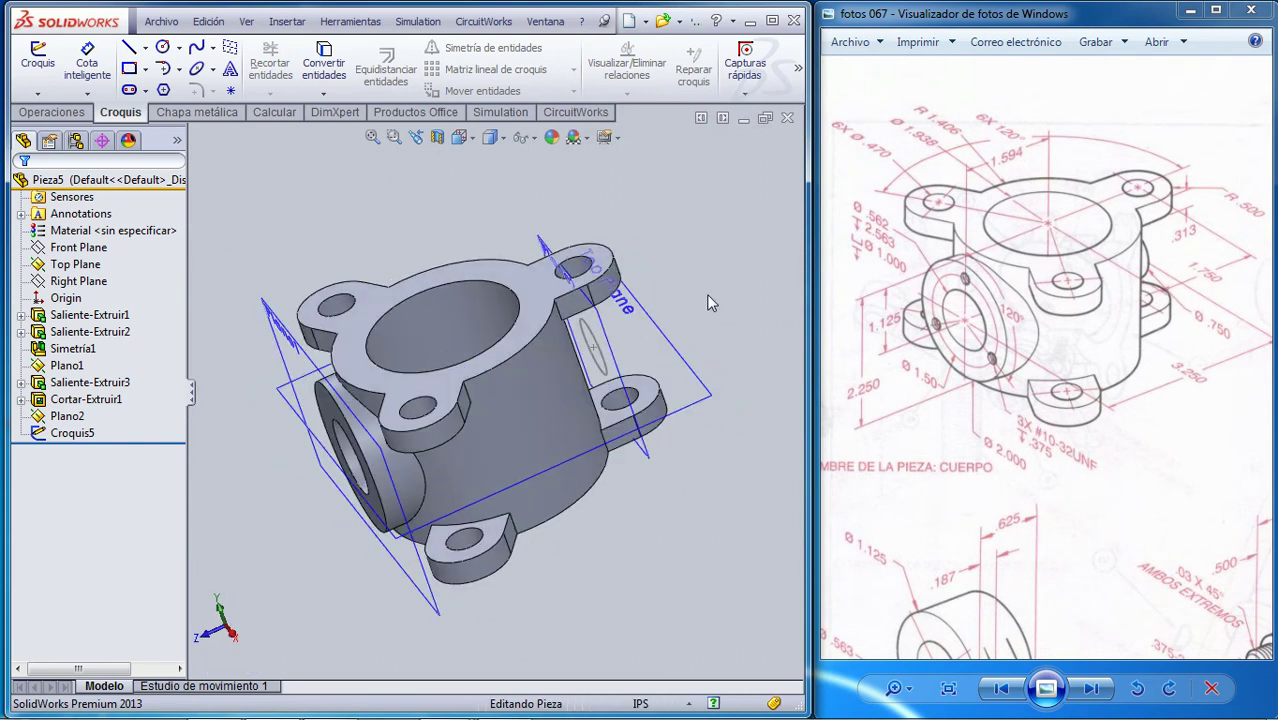
key("Left")
key("Left")
left_click(52, 112)
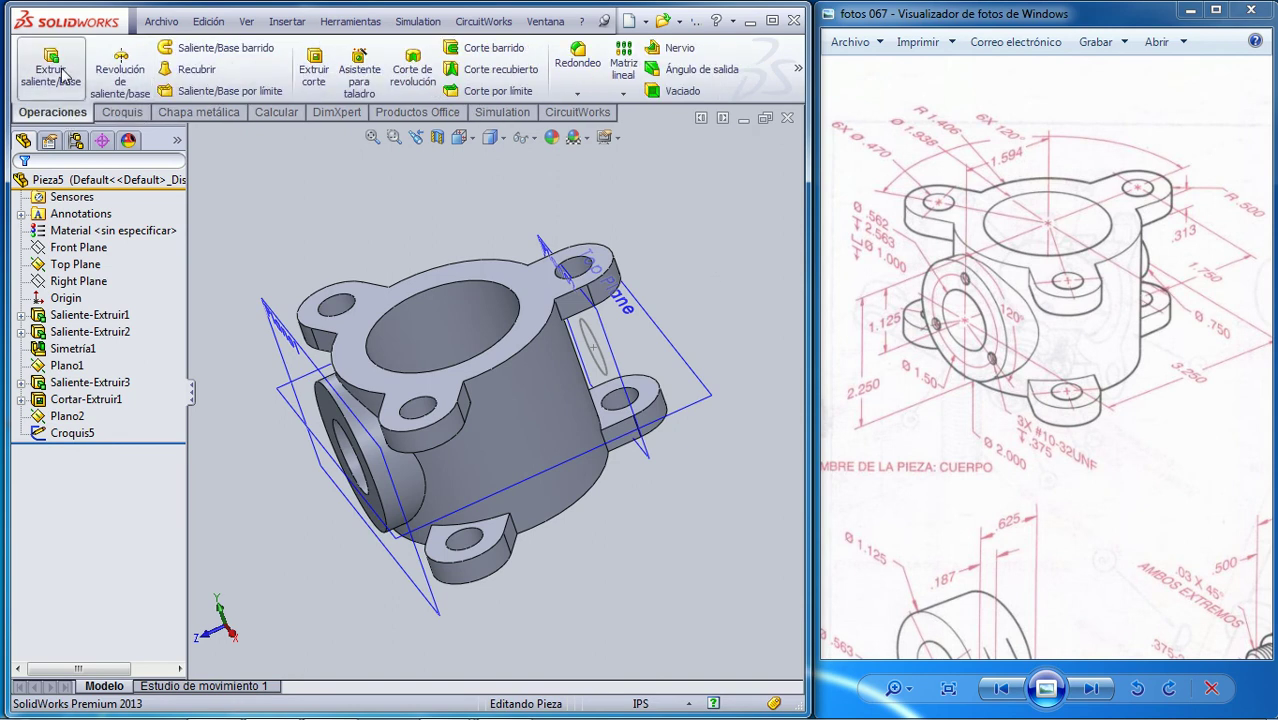
left_click(52, 70)
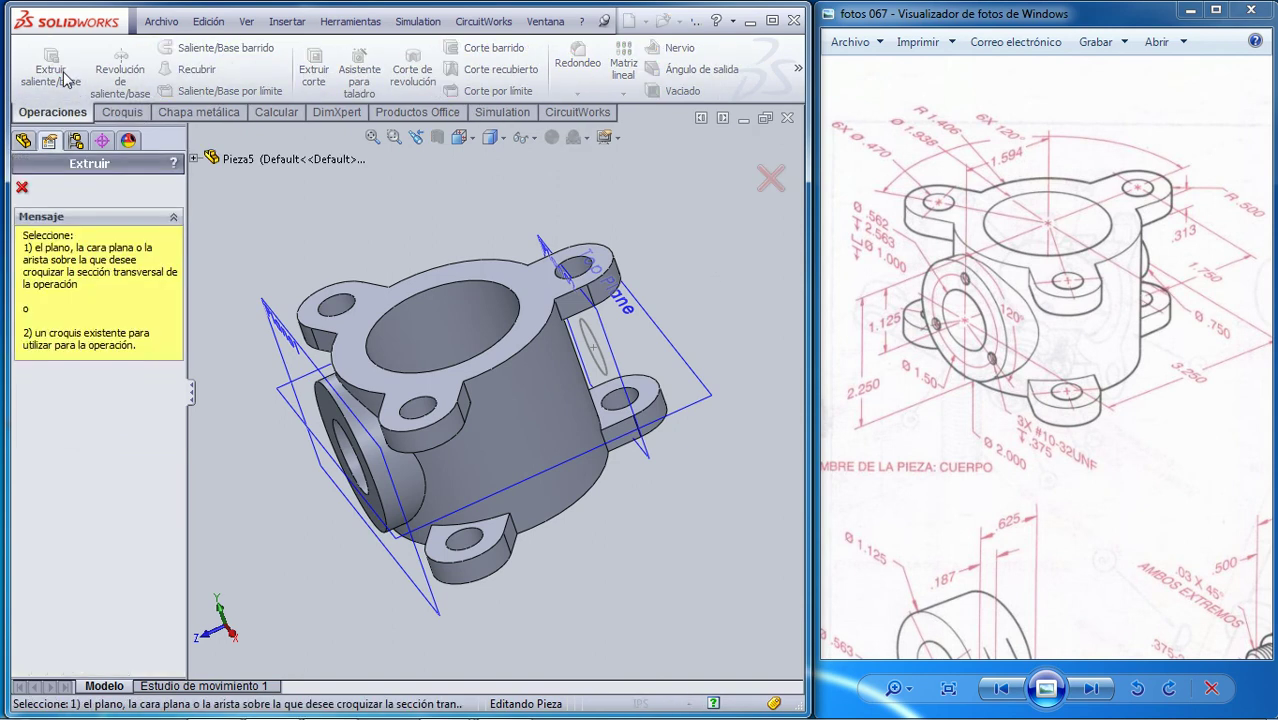
left_click(605, 370)
Step: Set the end condition to Up To Next (Hasta el siguiente) and confirm Saliente-Extruir4
left_click(126, 297)
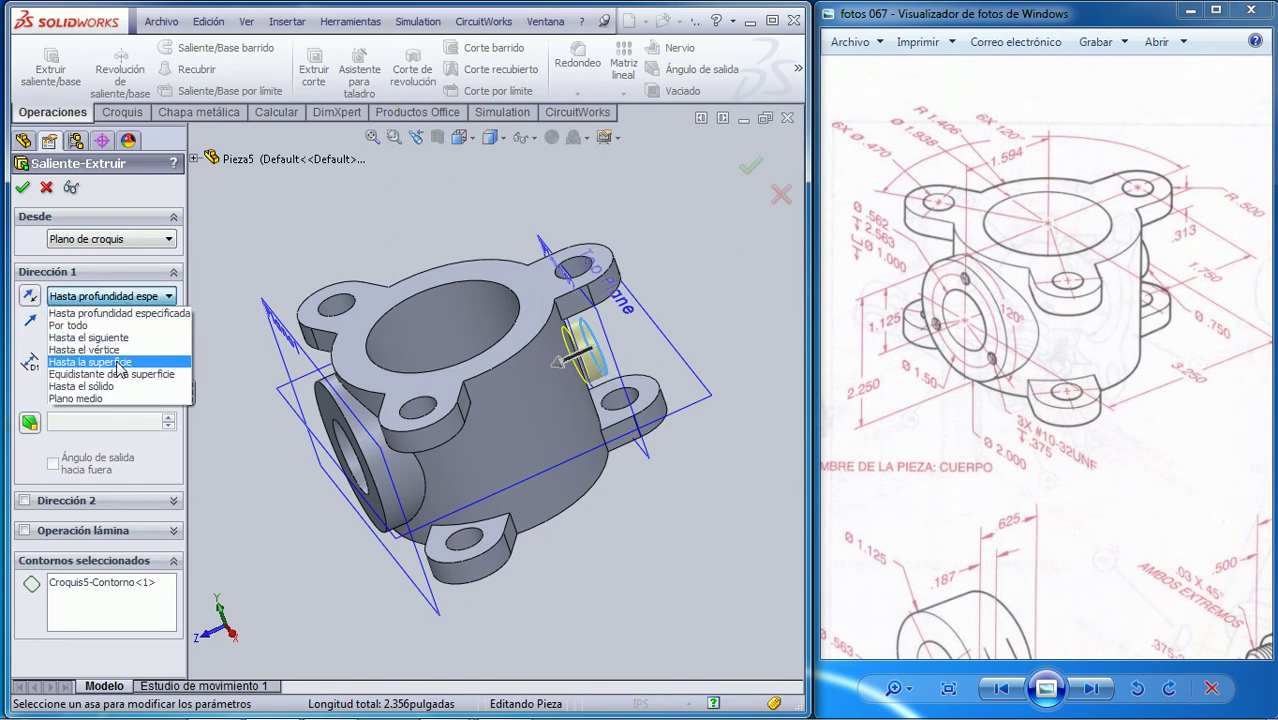
left_click(120, 364)
left_click(140, 297)
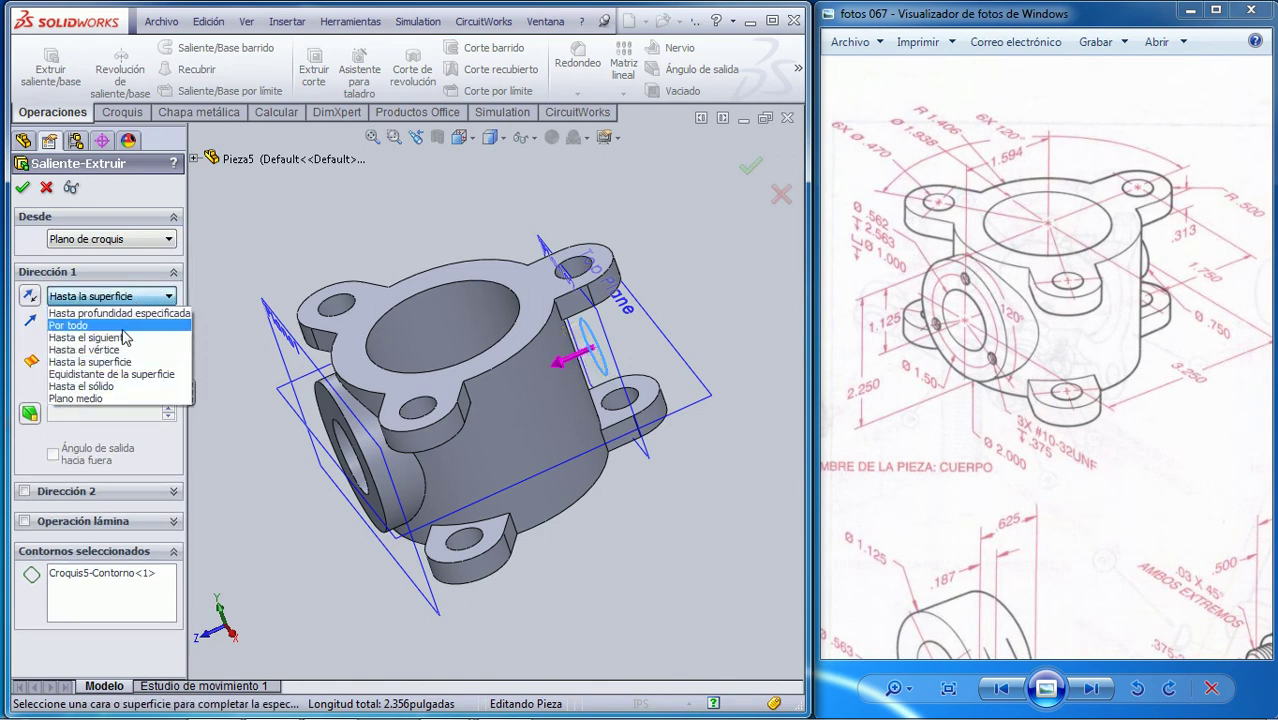
left_click(120, 345)
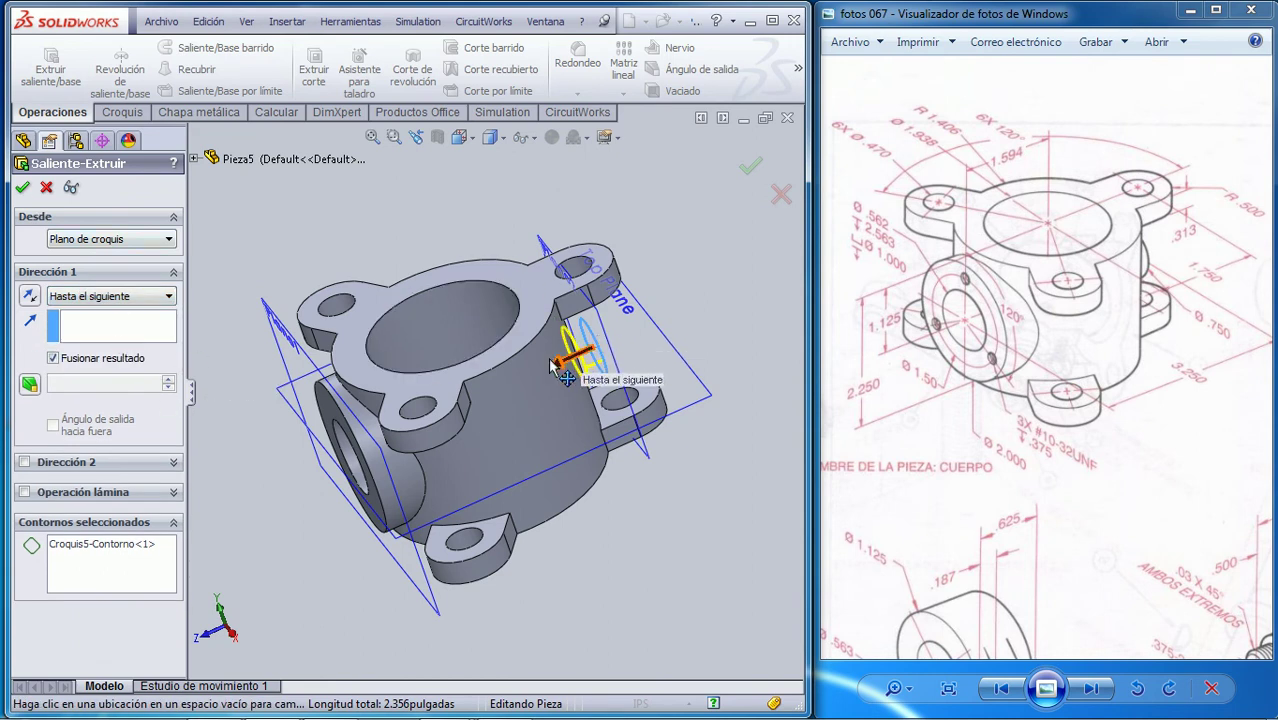
left_click(22, 188)
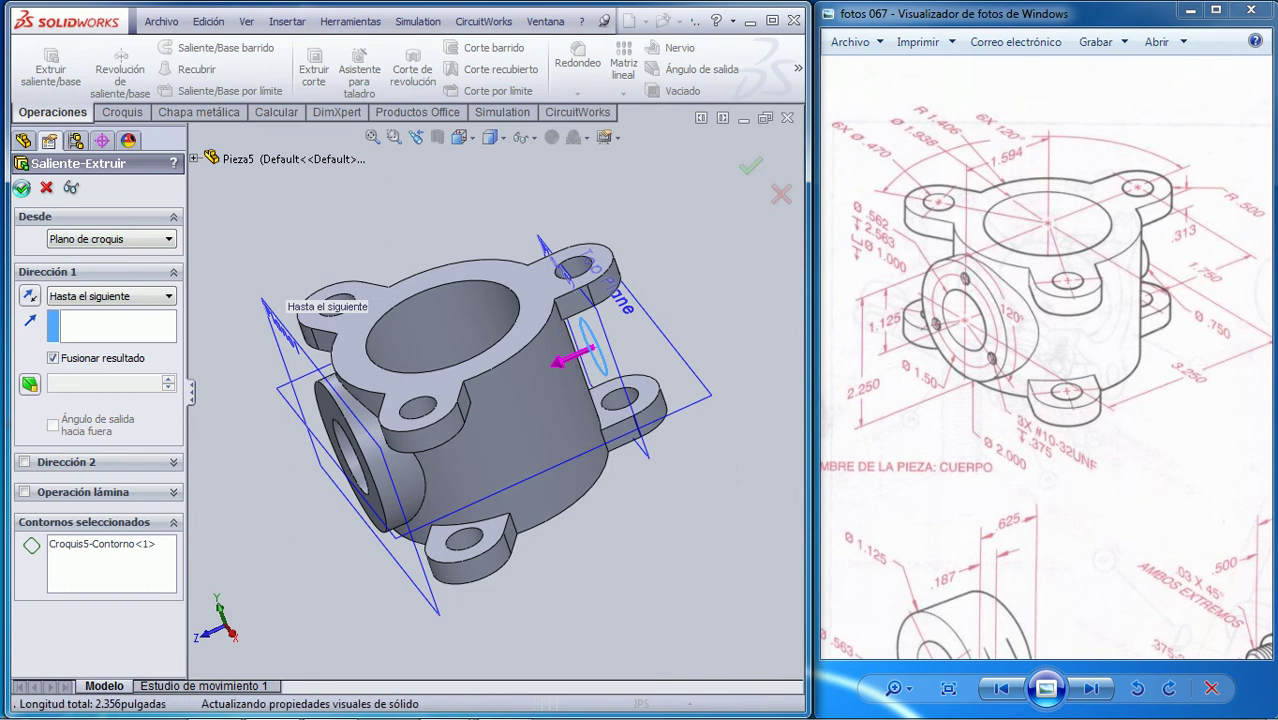
left_click(738, 244)
key("Right")
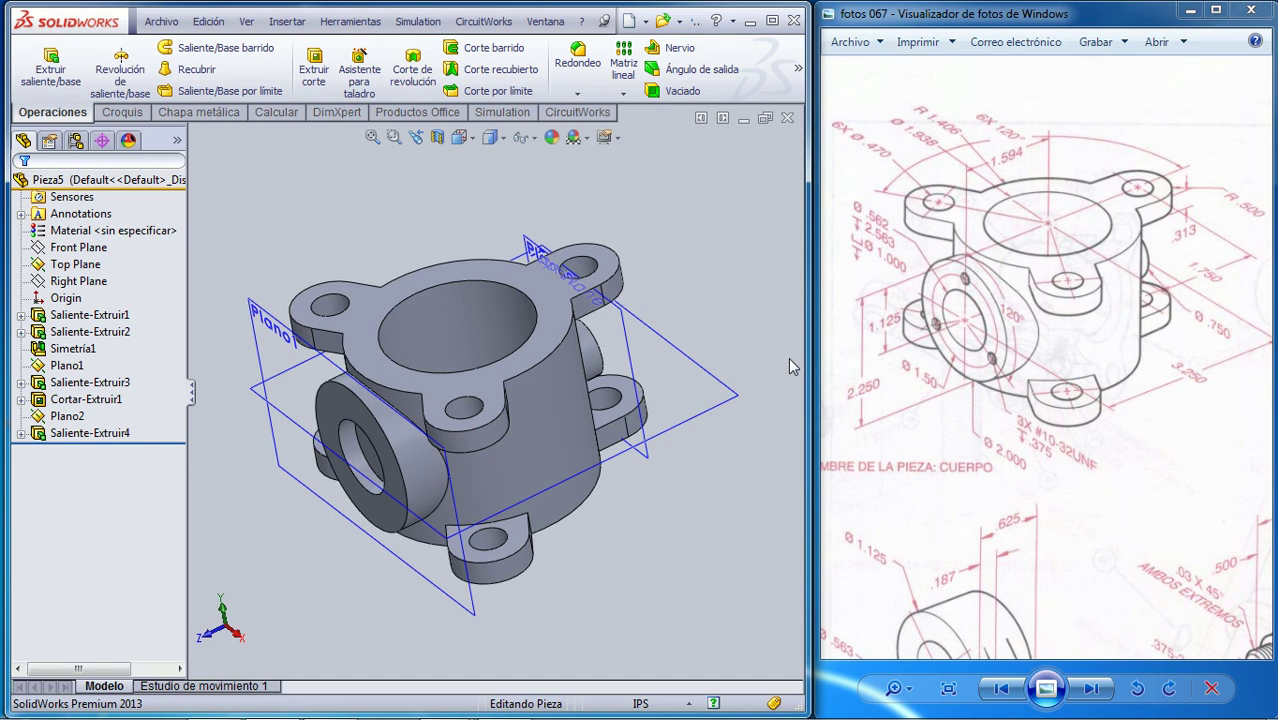
key("ctrl+7")
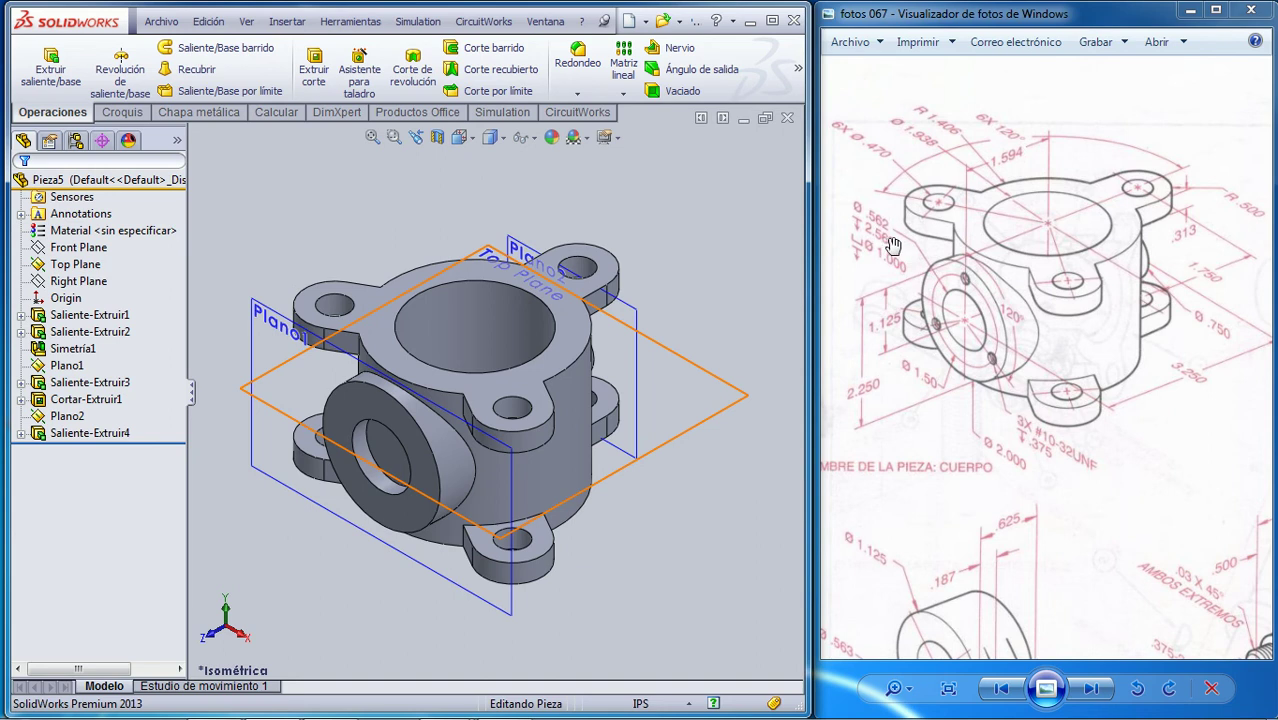
left_click(720, 300)
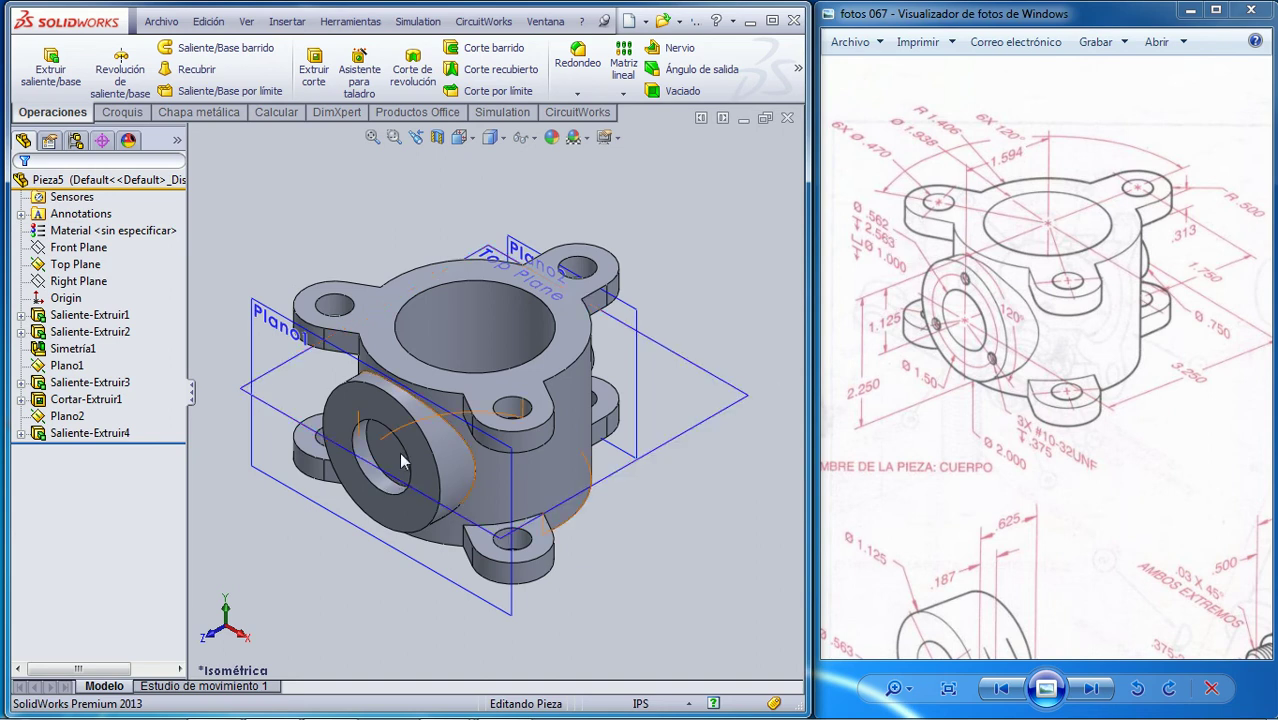
Step: Start a sketch on the side boss face, view it normal-to, and draw a circle at the origin
left_click(131, 114)
left_click(37, 60)
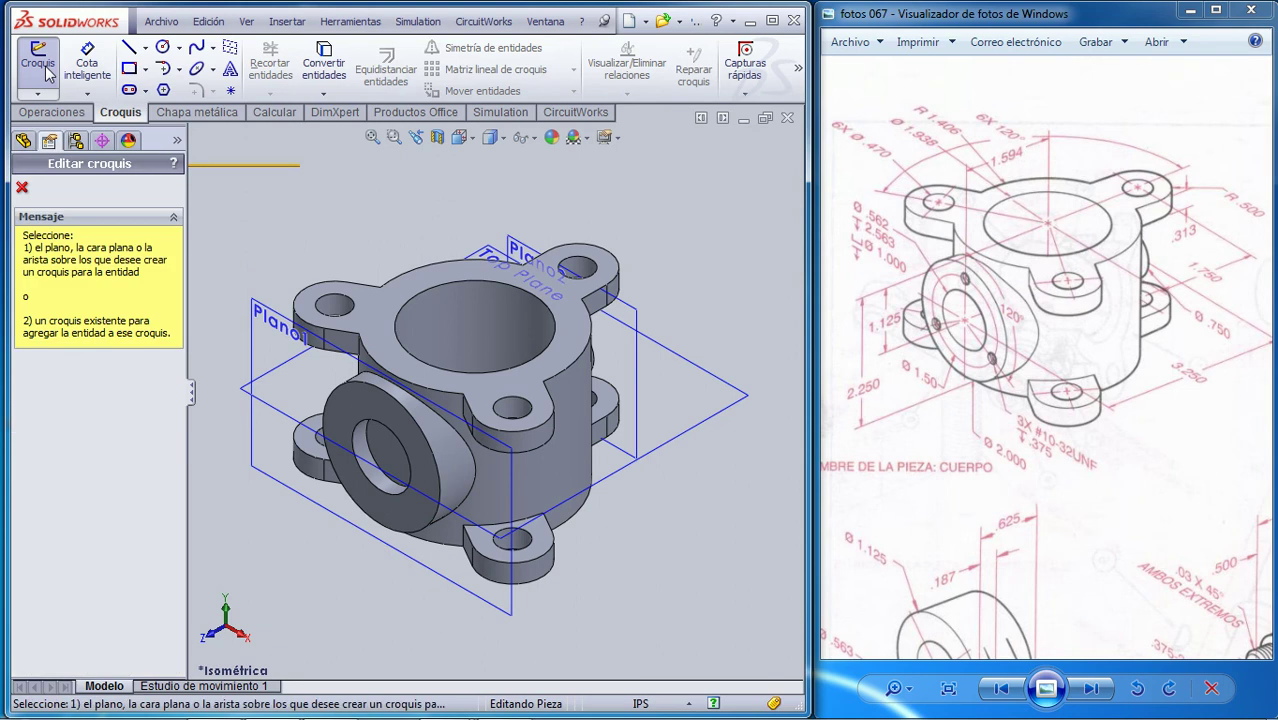
left_click(389, 450)
key("space")
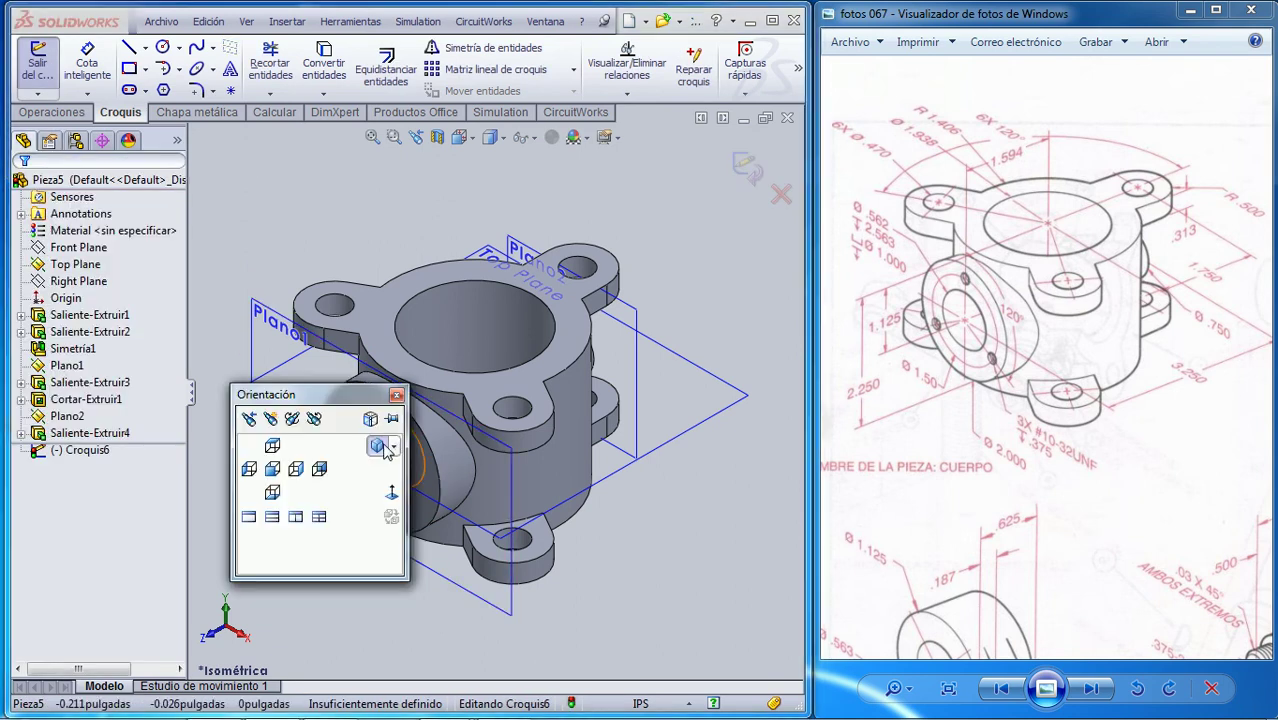
left_click(391, 493)
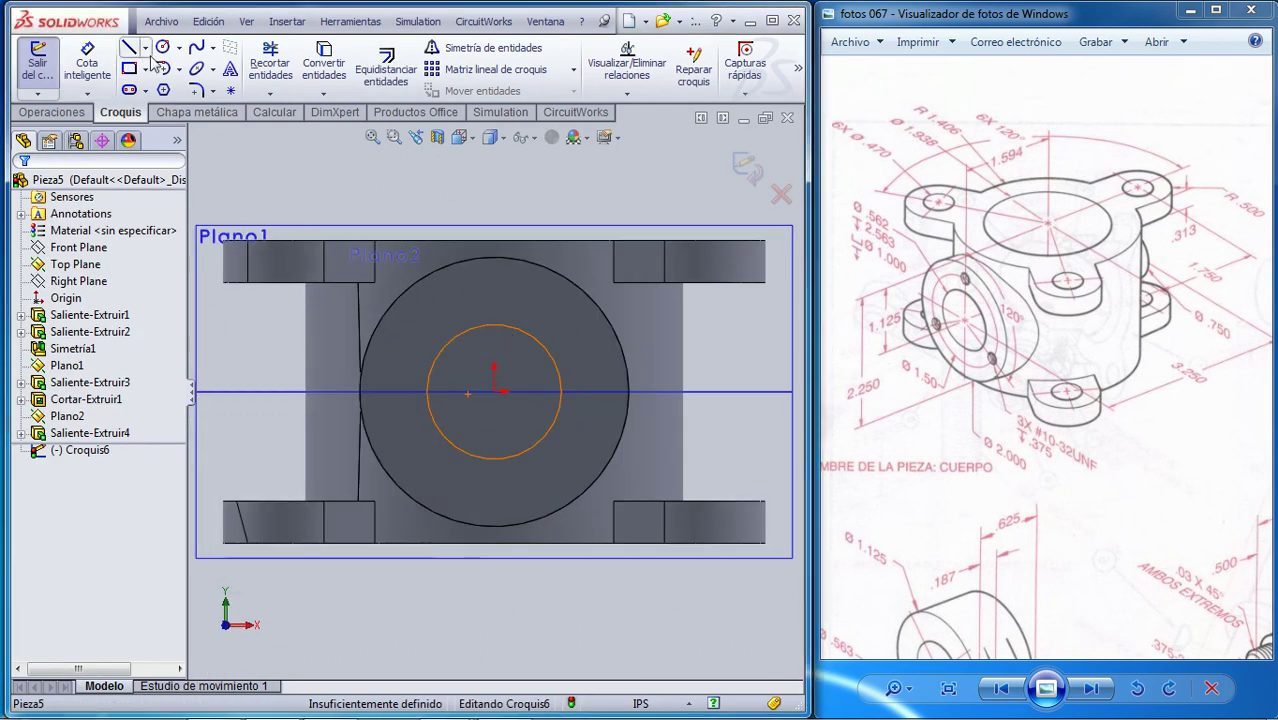
left_click(161, 47)
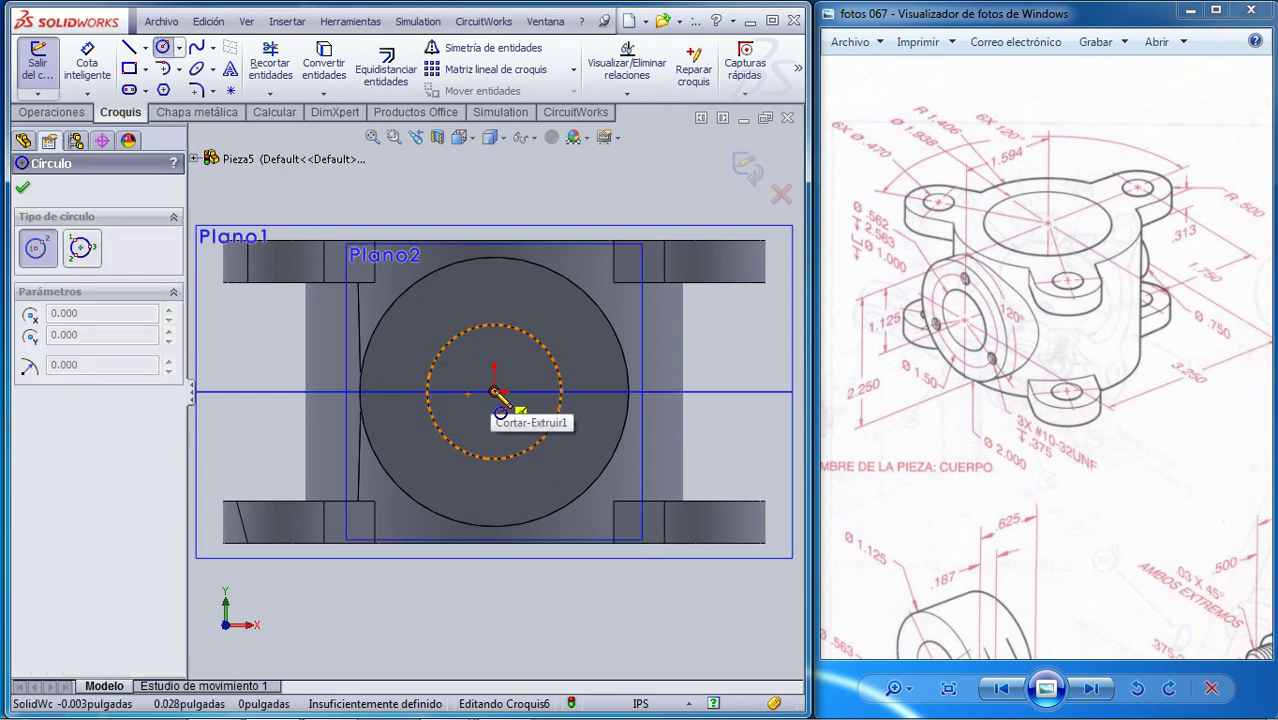
left_click(493, 391)
left_click(522, 371)
Step: Dimension the circle to 0.562 in diameter and exit the sketch
left_click(87, 62)
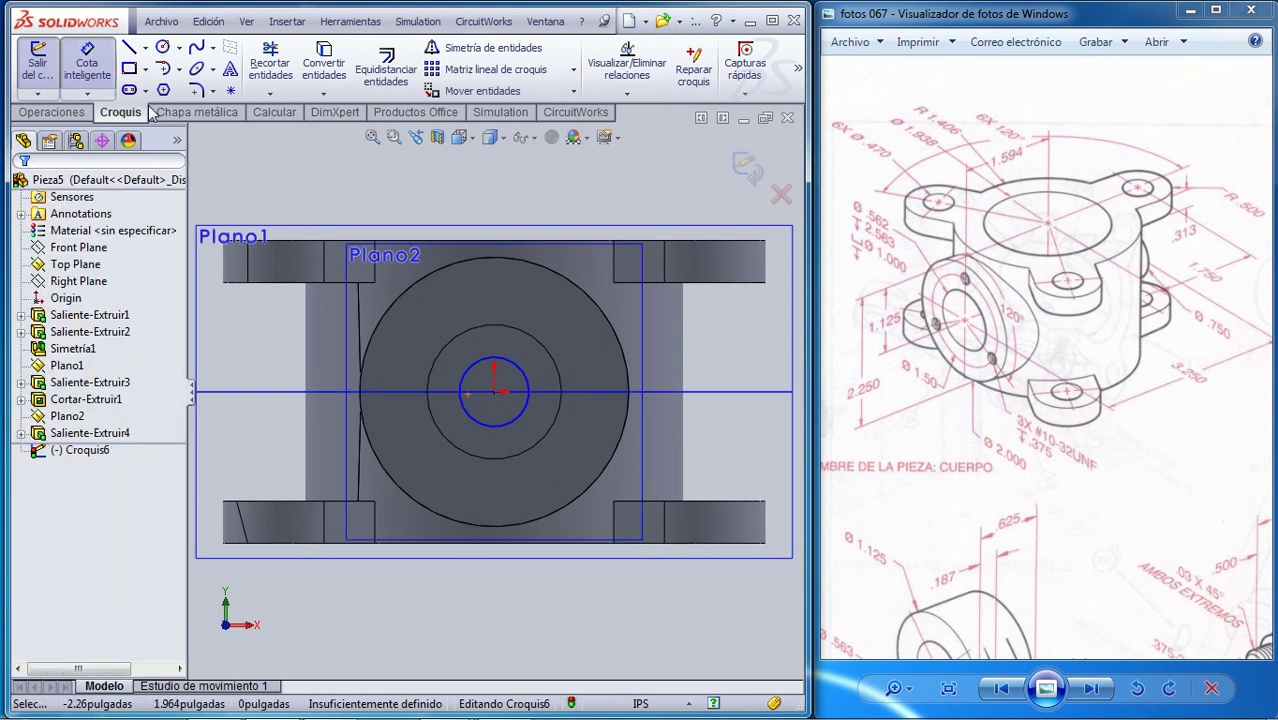
left_click(527, 386)
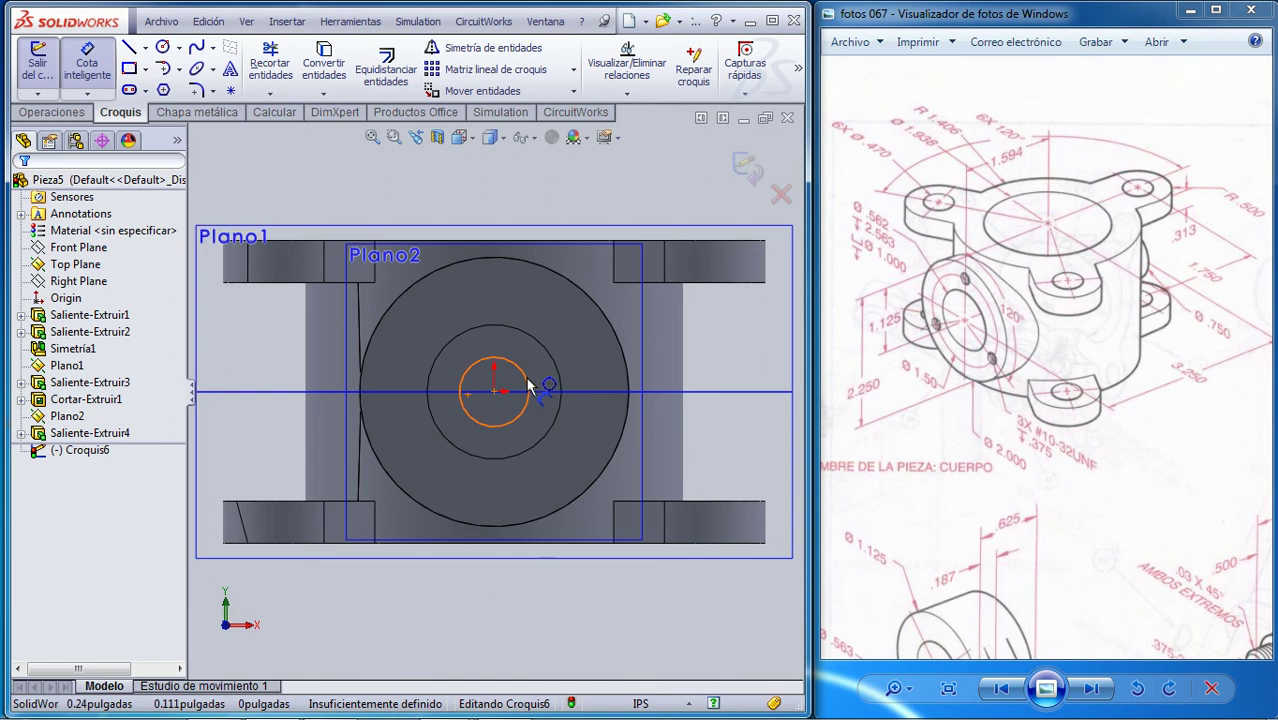
left_click(712, 336)
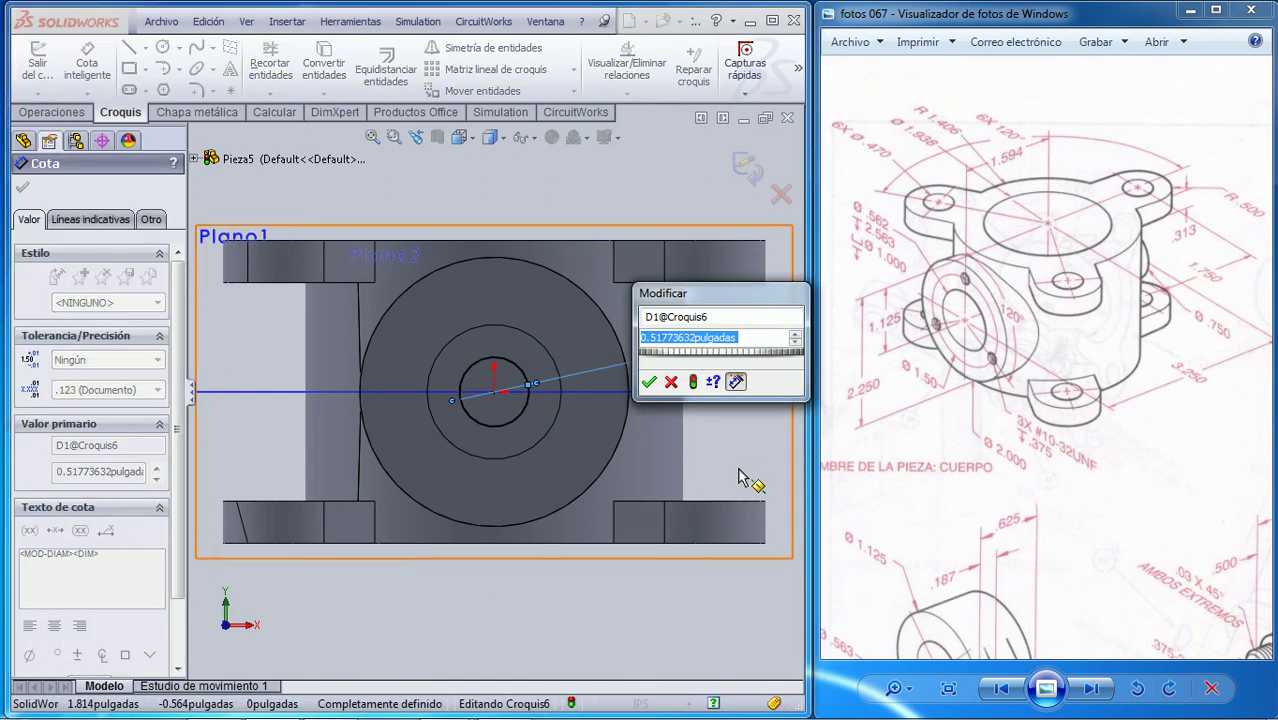
type("0")
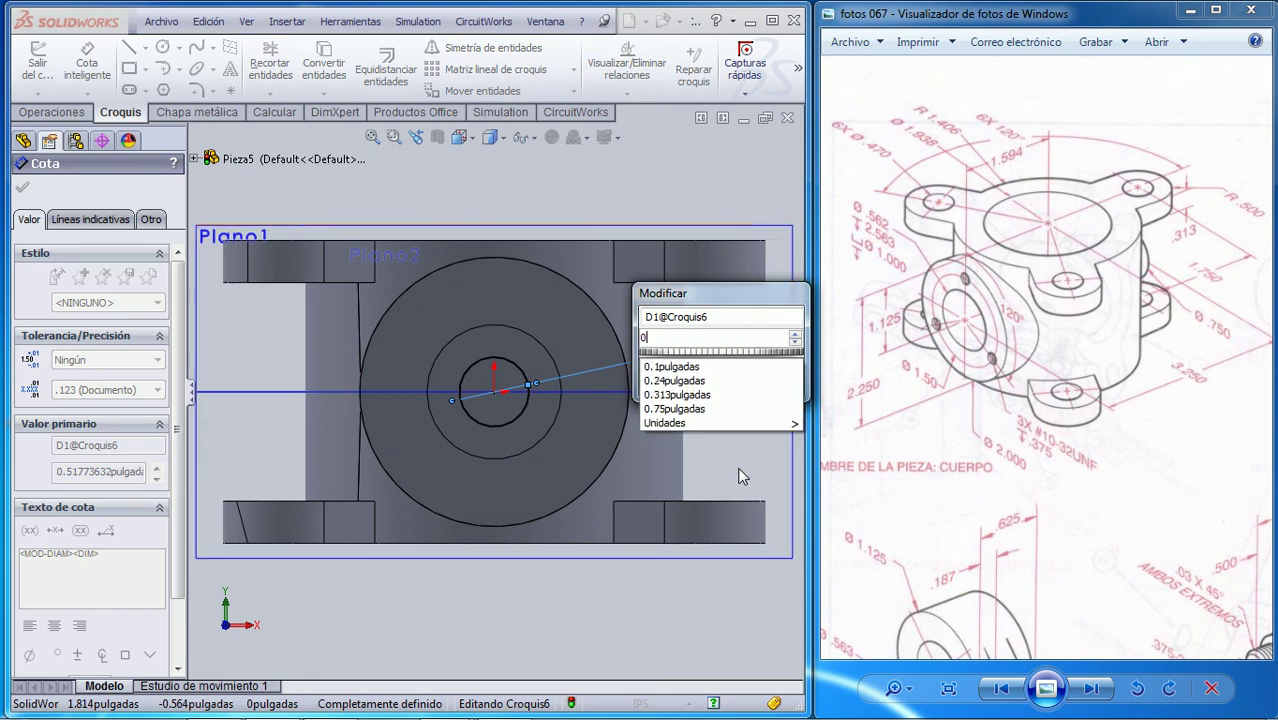
type(",562")
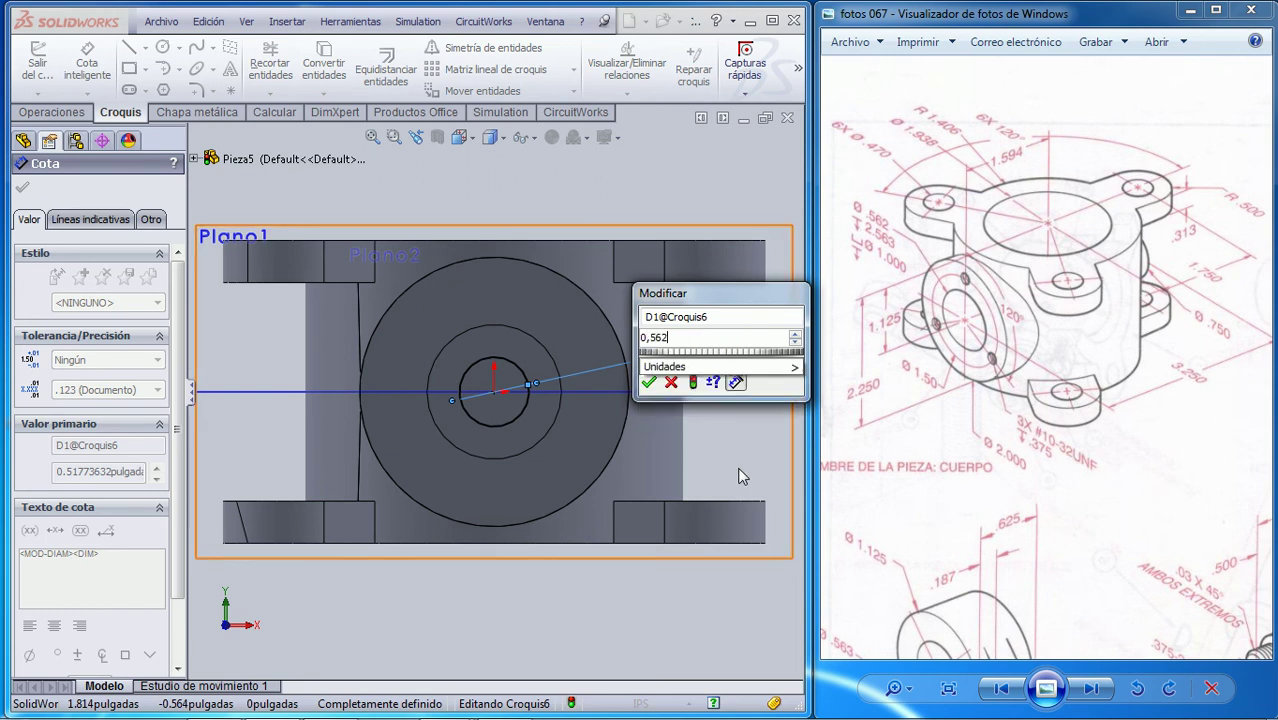
key("Return")
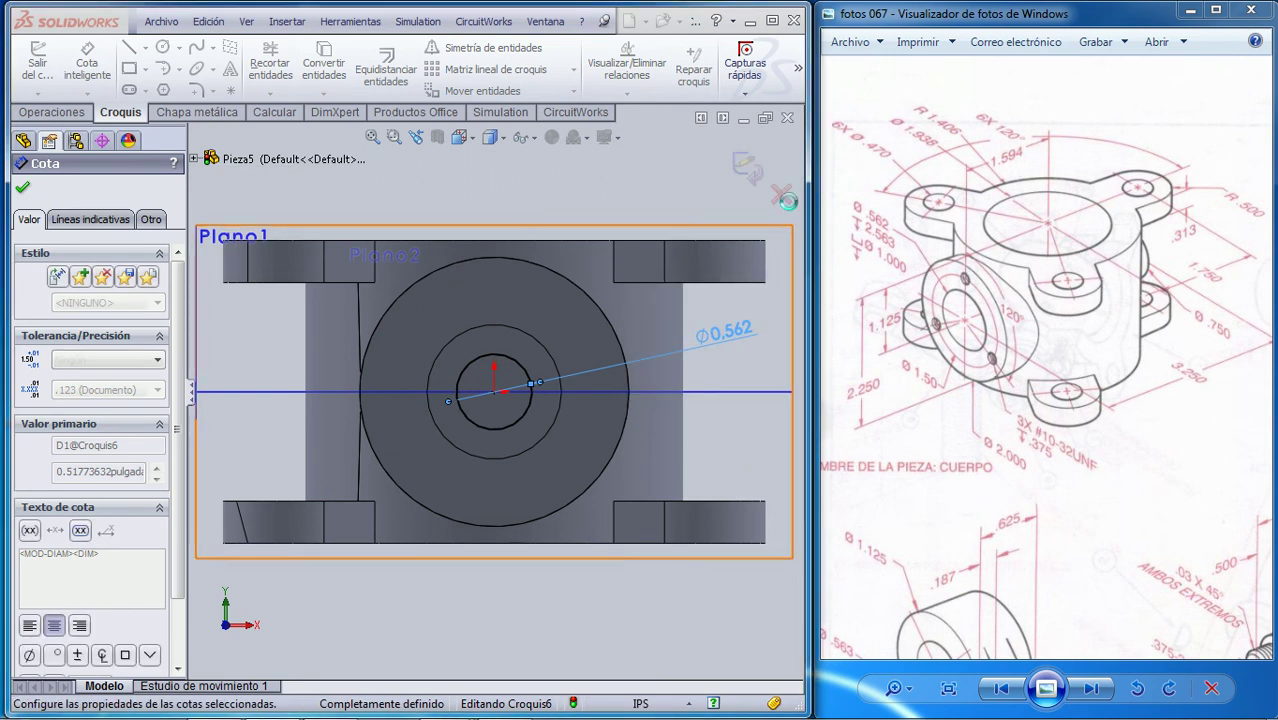
left_click(757, 183)
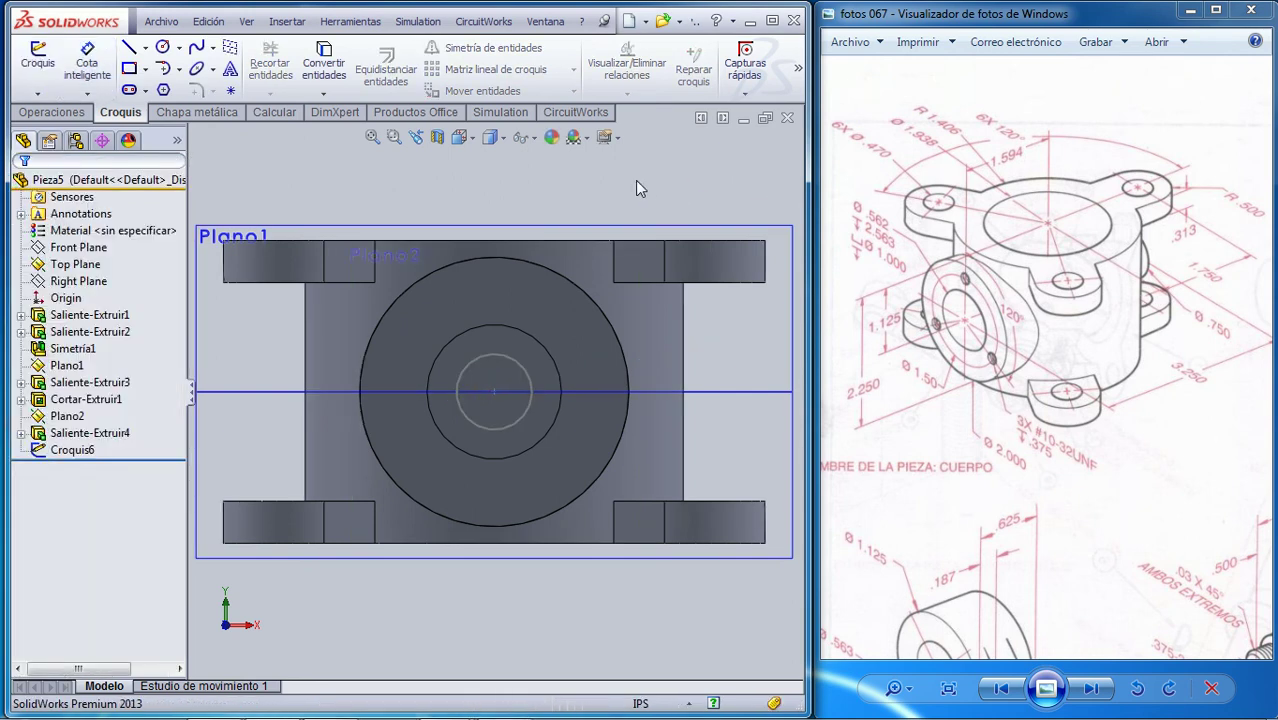
Step: Cut the Croquis6 circle 2.563 in deep into the side boss as an extruded cut
key("space")
left_click(737, 159)
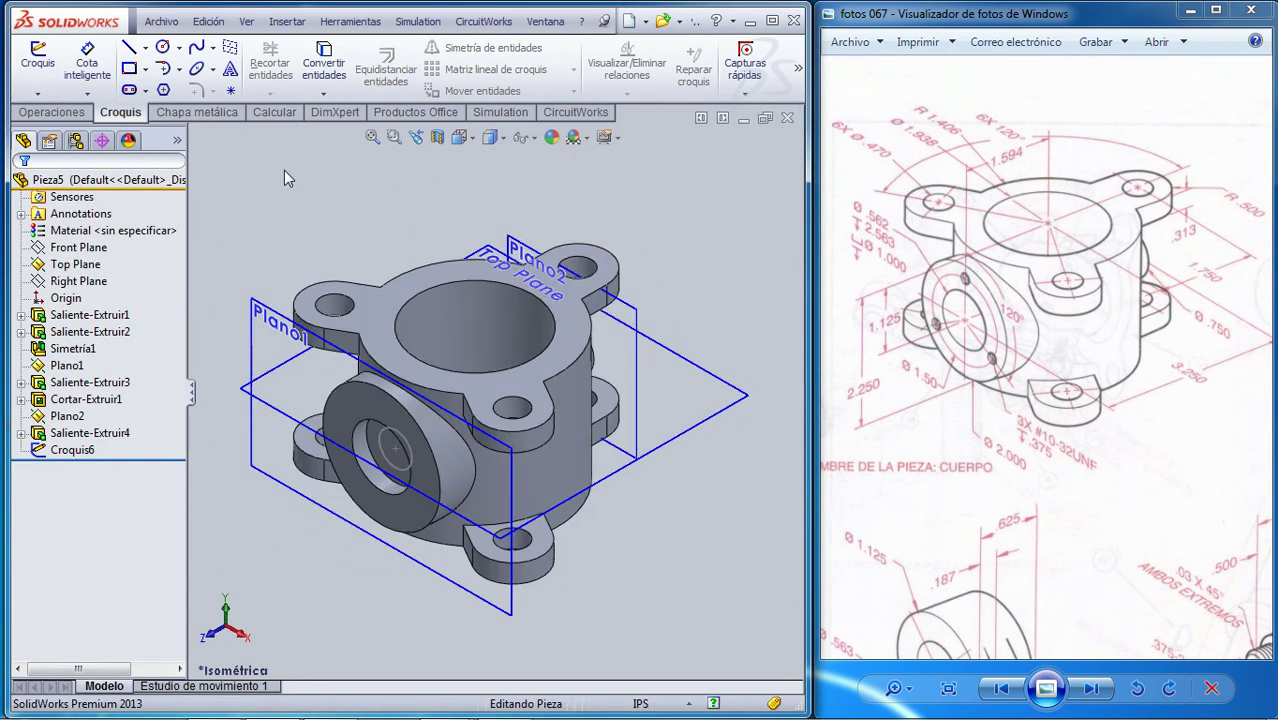
left_click(51, 112)
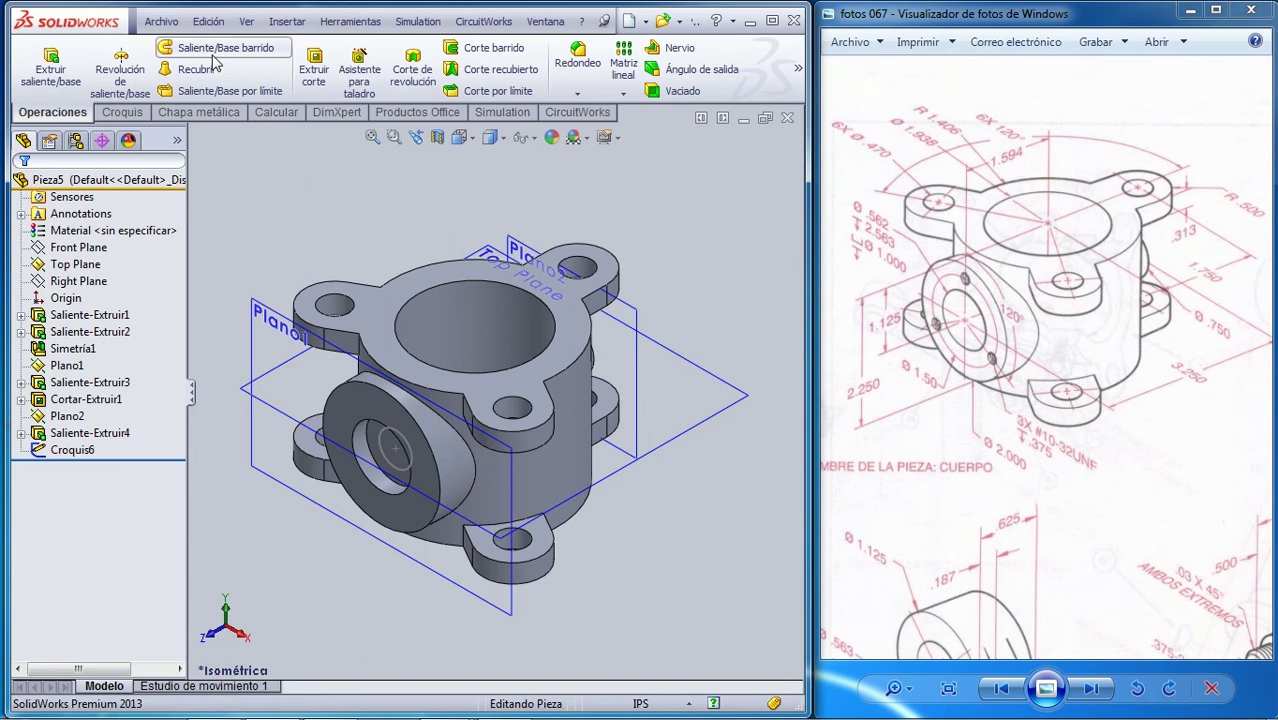
left_click(313, 70)
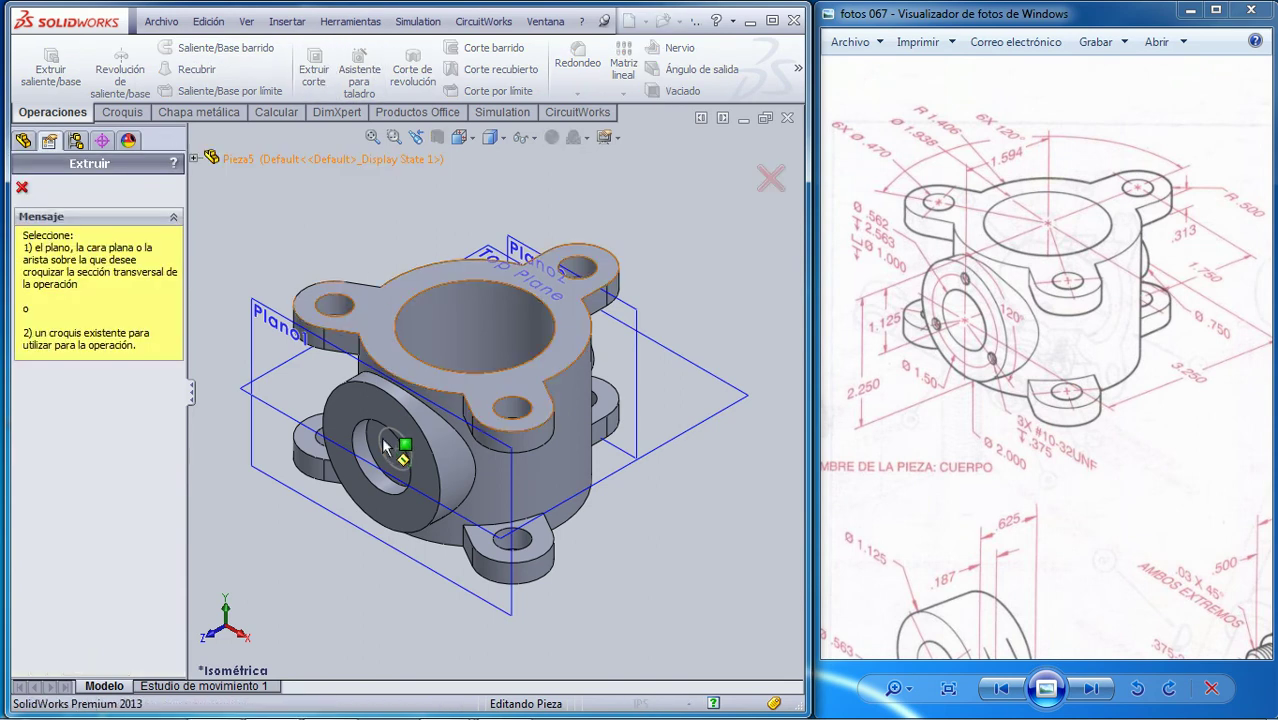
left_click(386, 446)
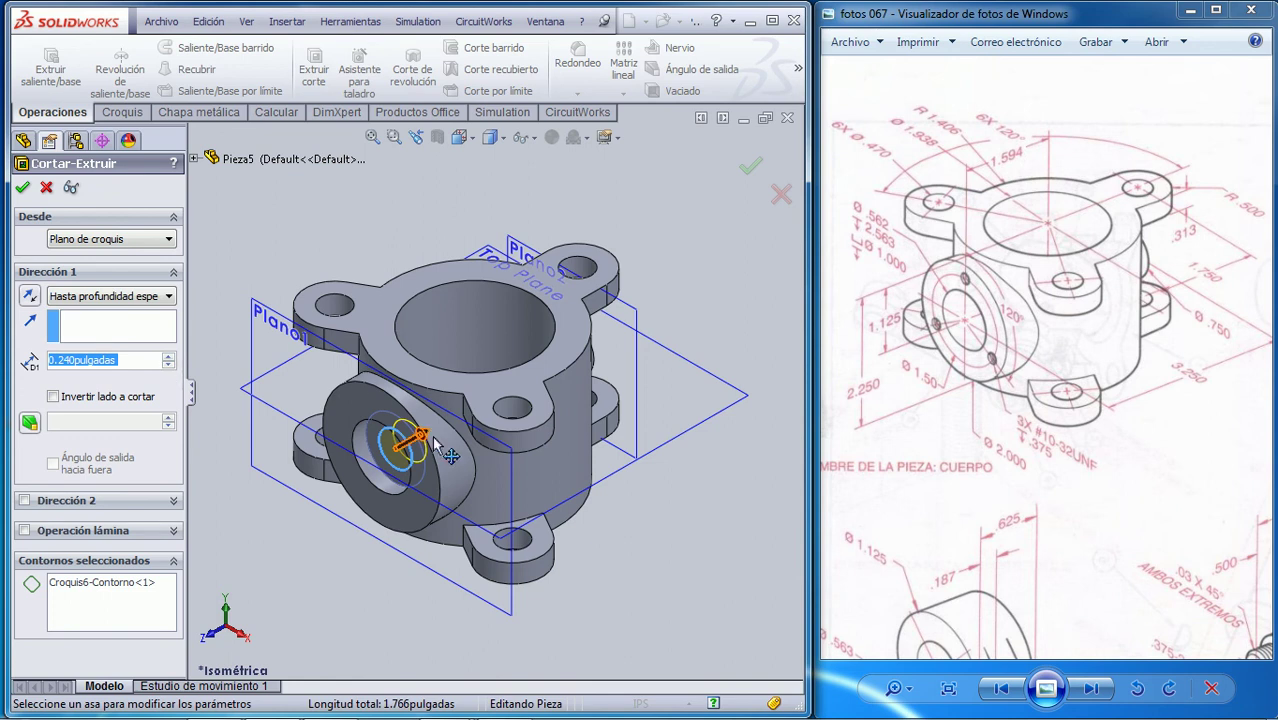
left_click_drag(415, 435, 540, 365)
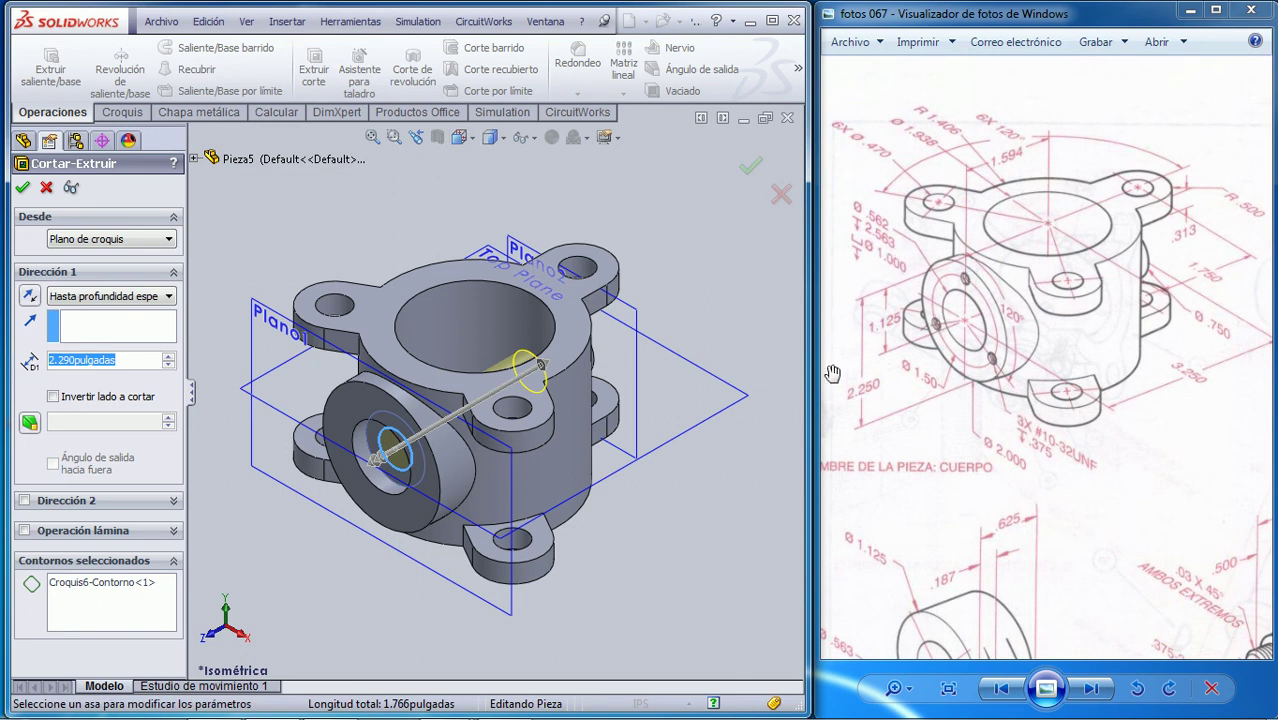
type("2,563")
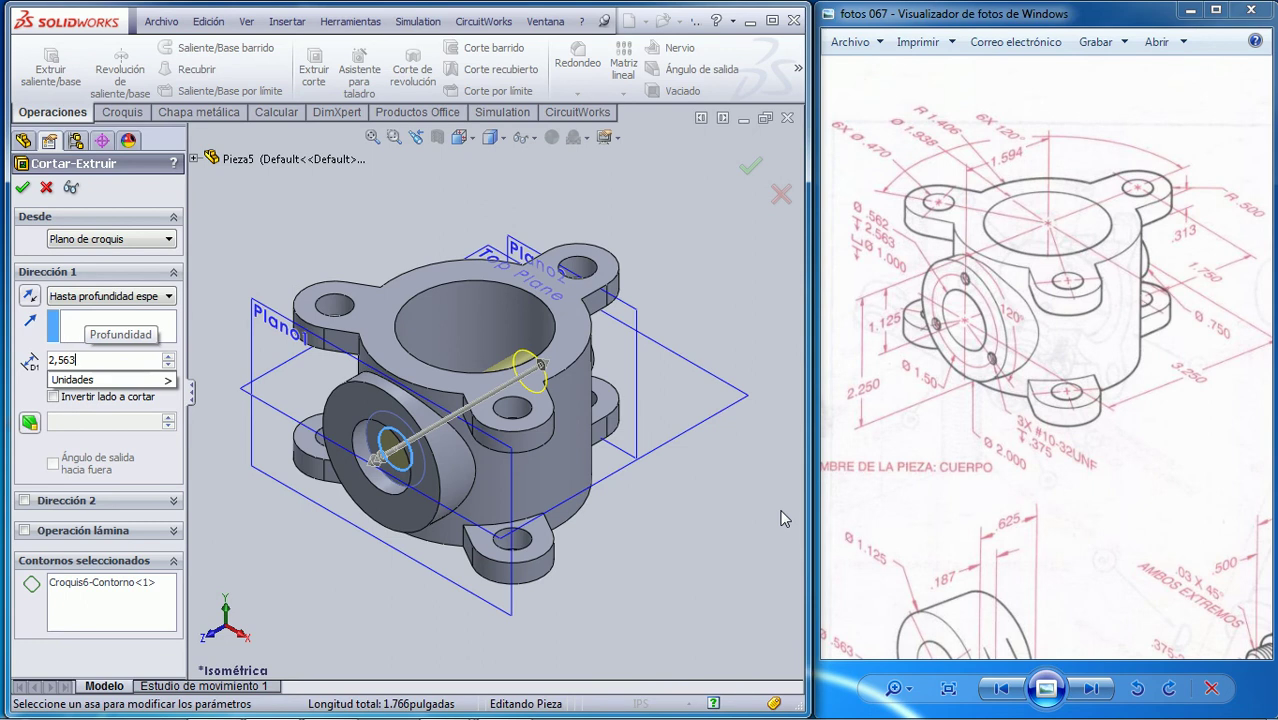
key("Return")
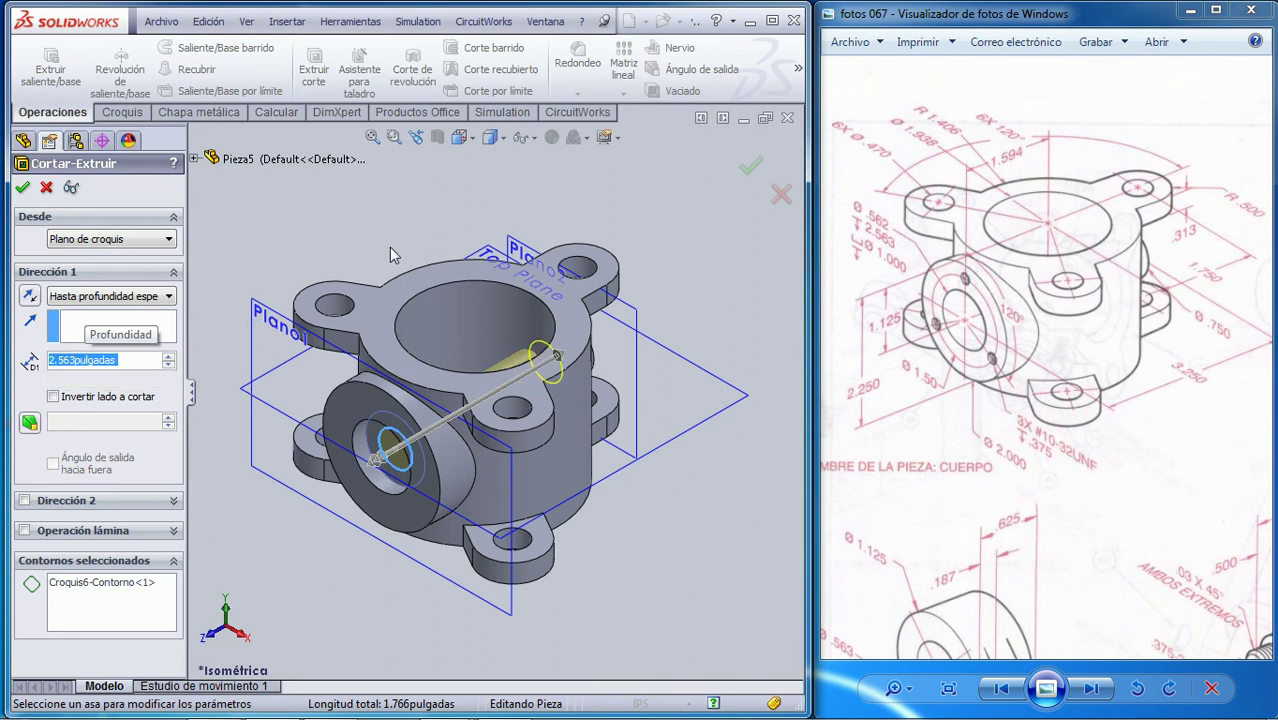
left_click(24, 189)
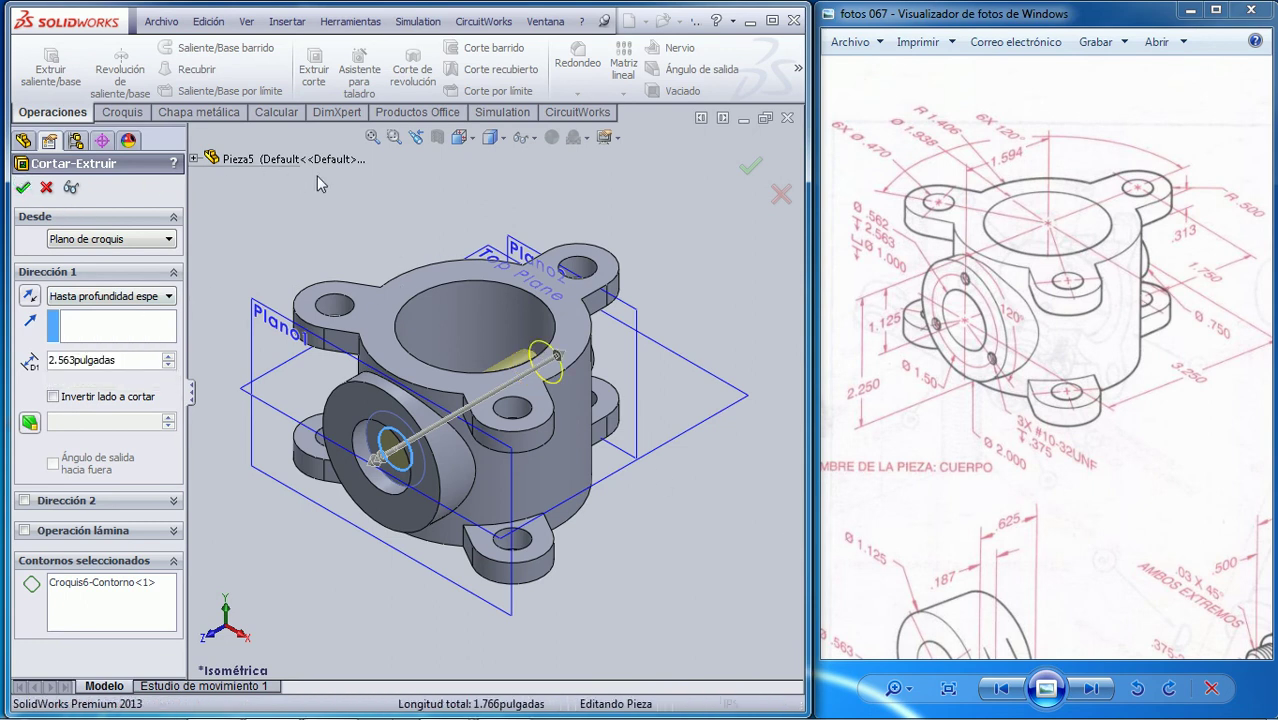
Step: Tilt the part to inspect the new cut, then return to the isometric view
key("Down")
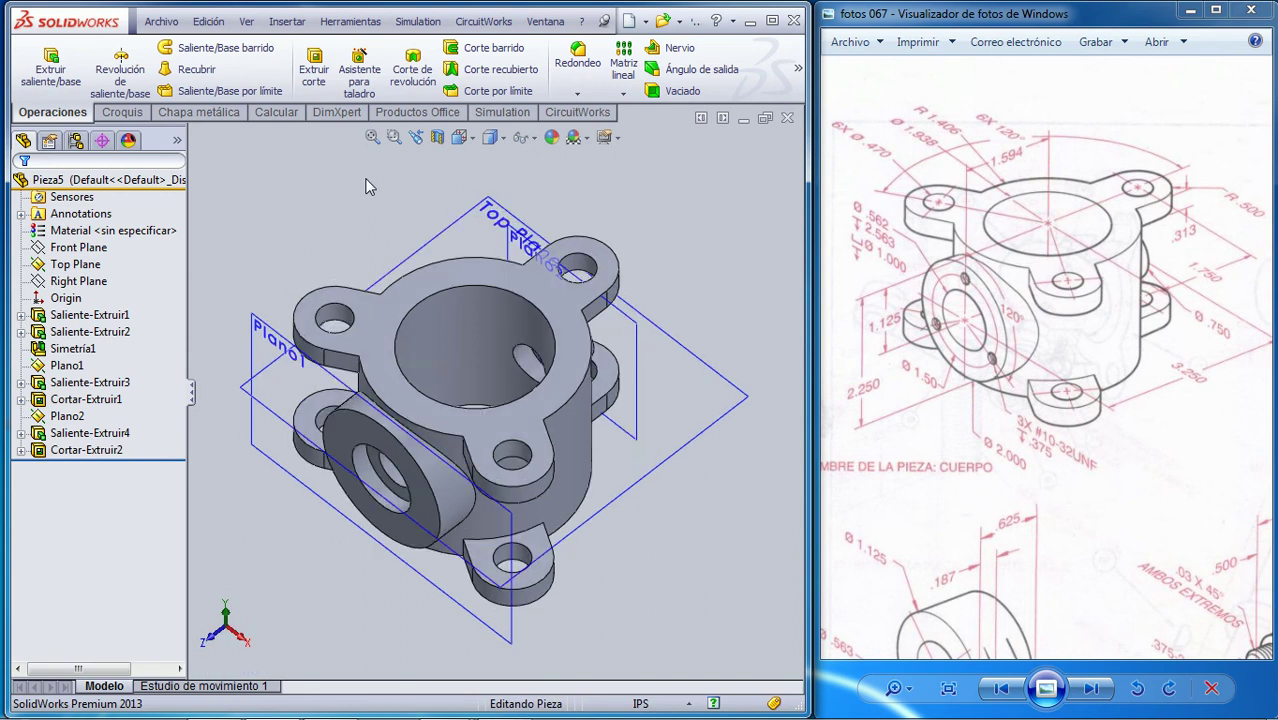
key("Down")
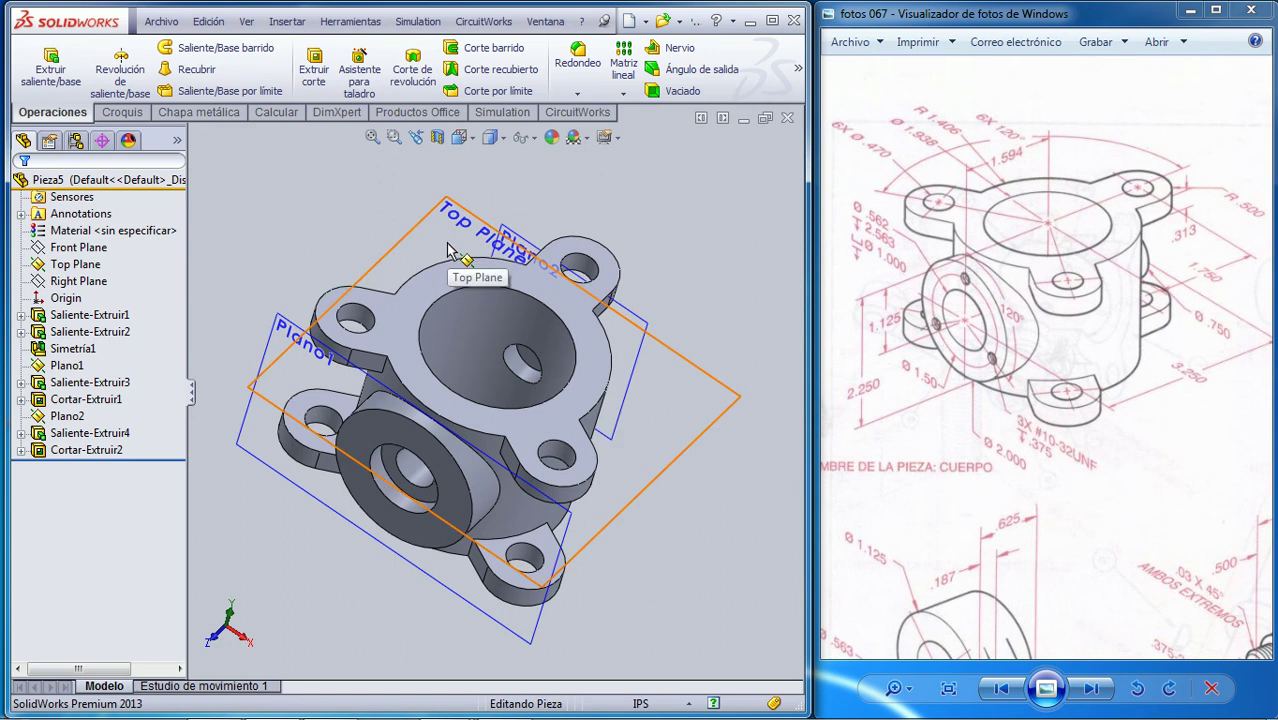
key("Up")
key("Up")
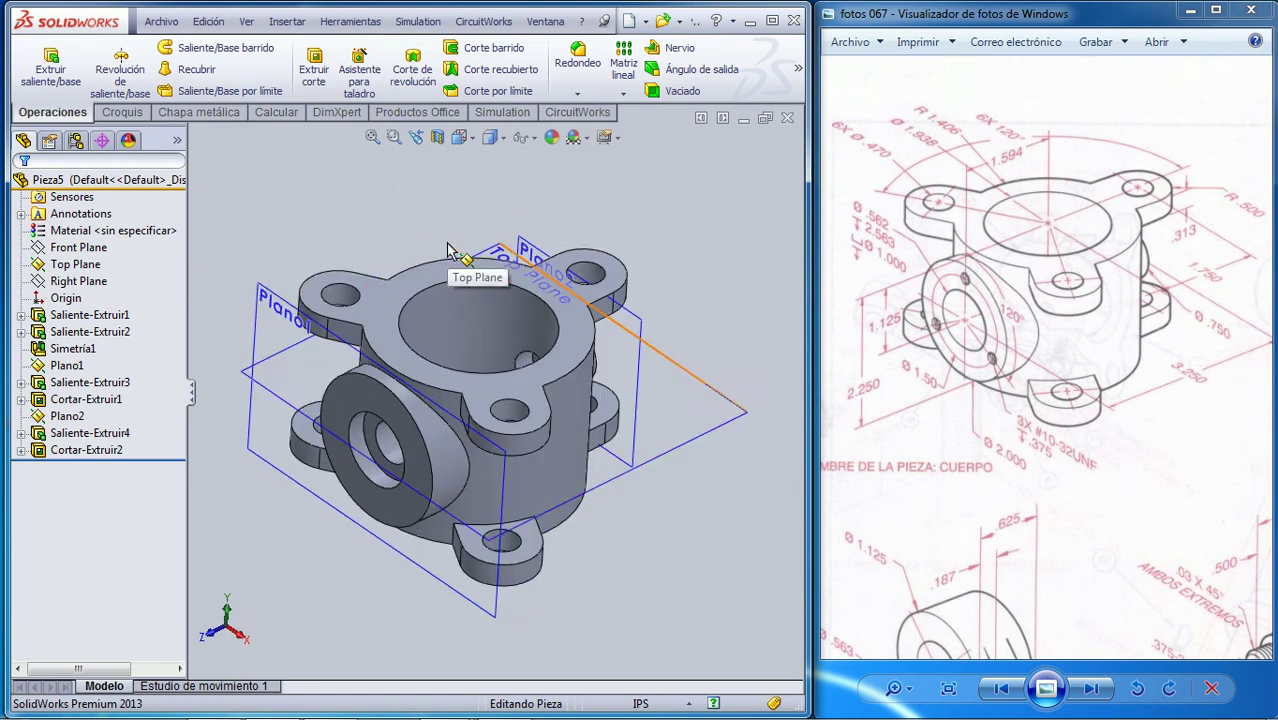
key("Up")
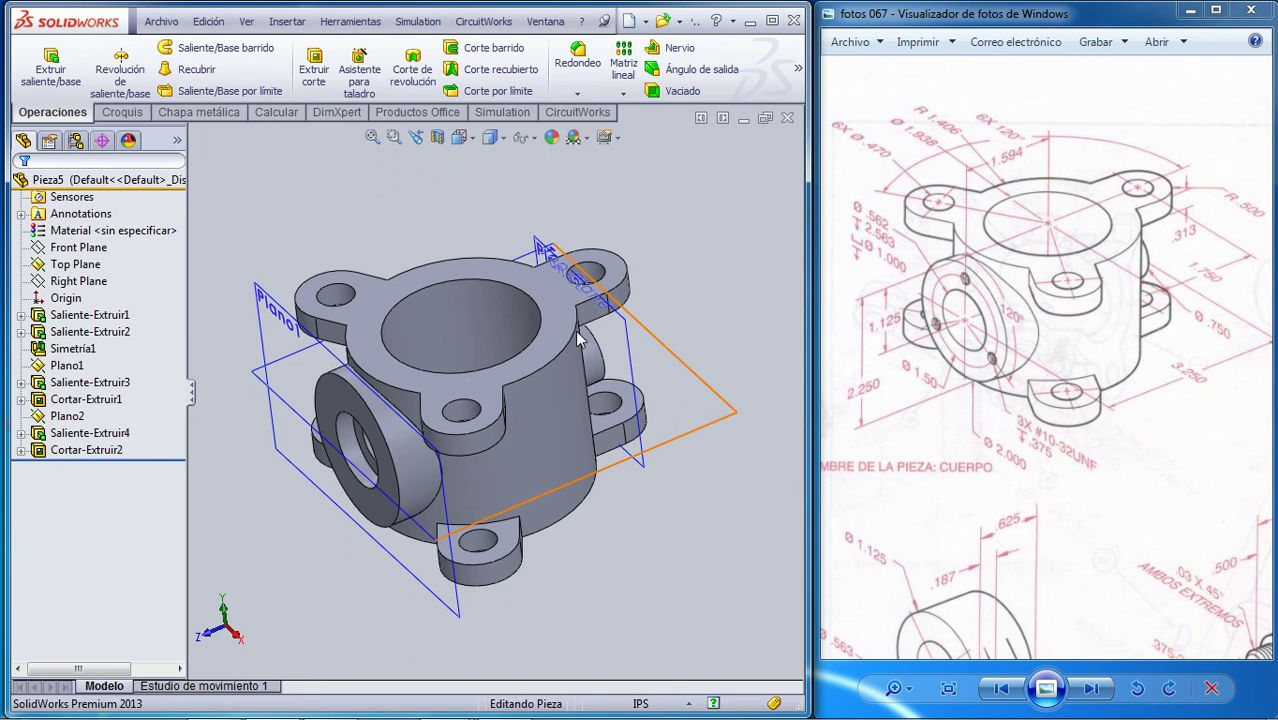
key("space")
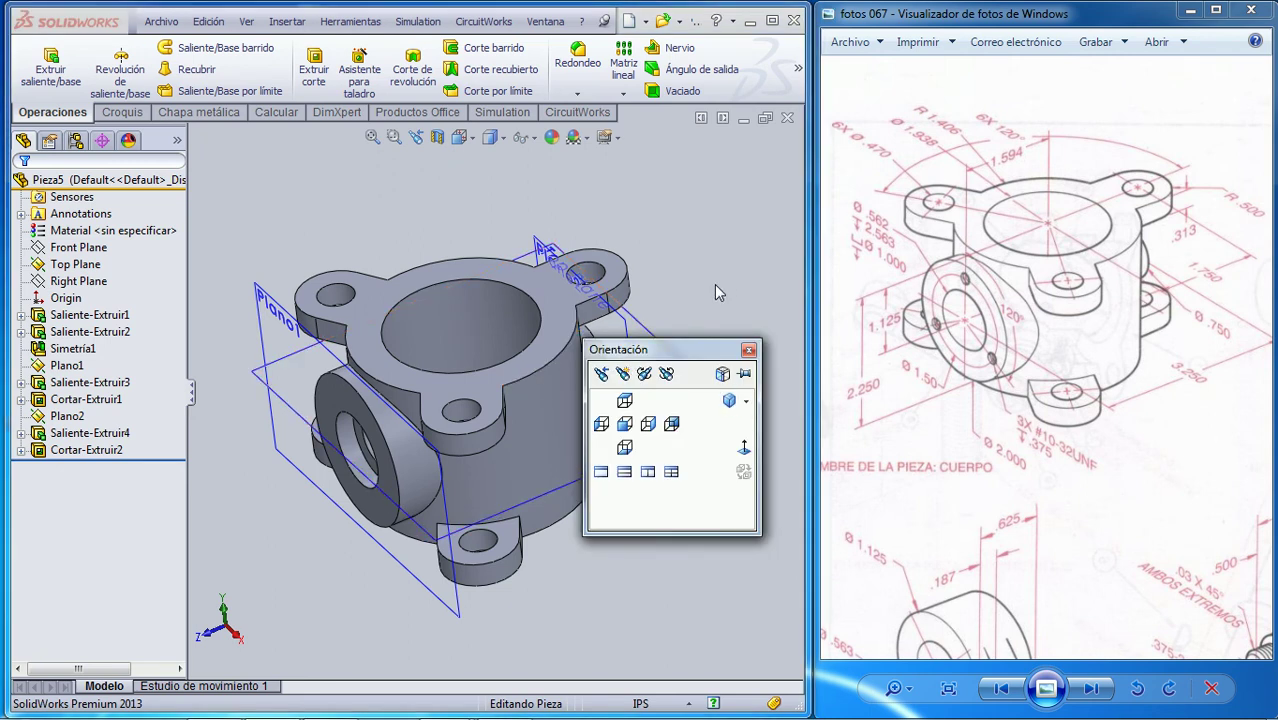
key("Escape")
key("ctrl+7")
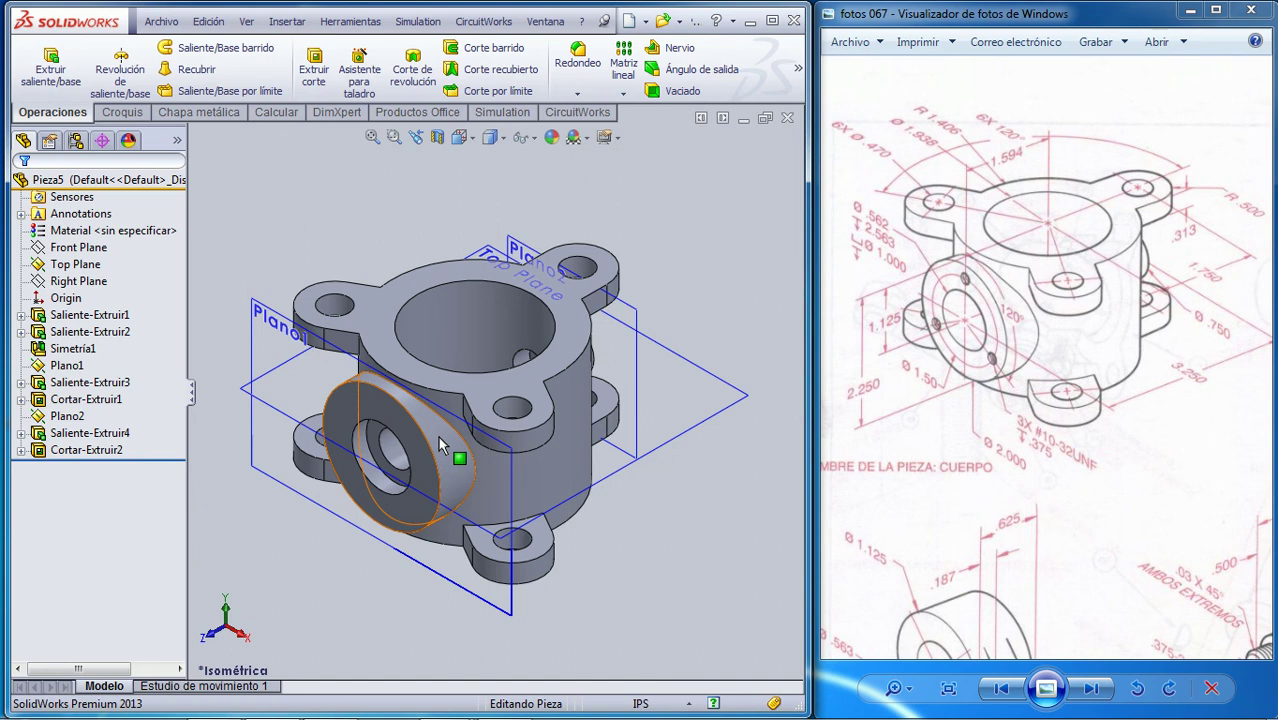
Step: Start a new sketch on the front ring face and view it face-on
left_click(120, 112)
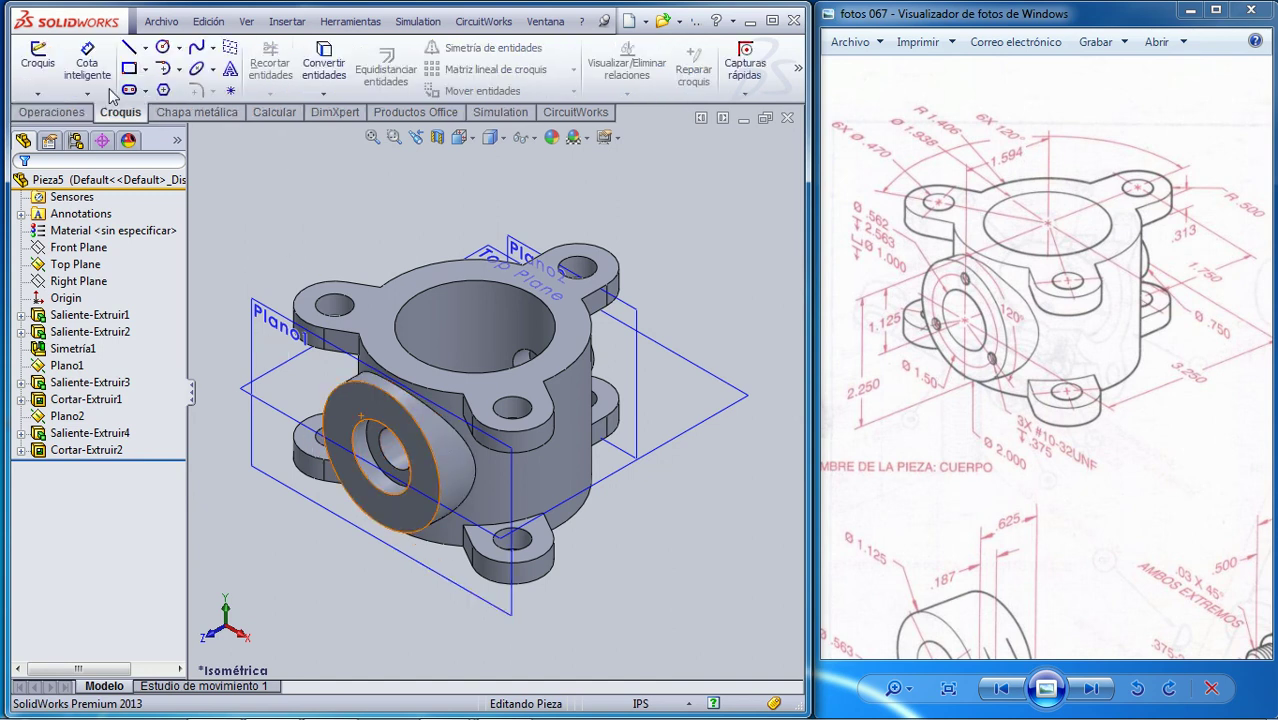
left_click(37, 63)
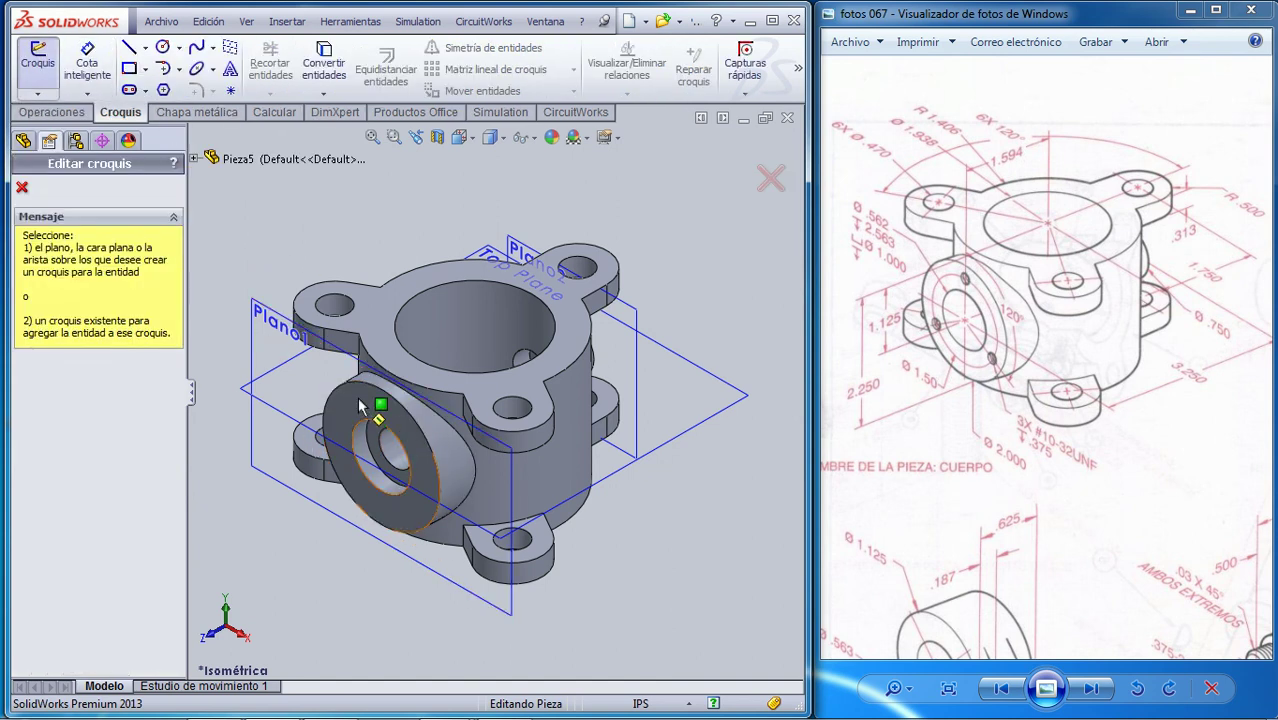
left_click(362, 414)
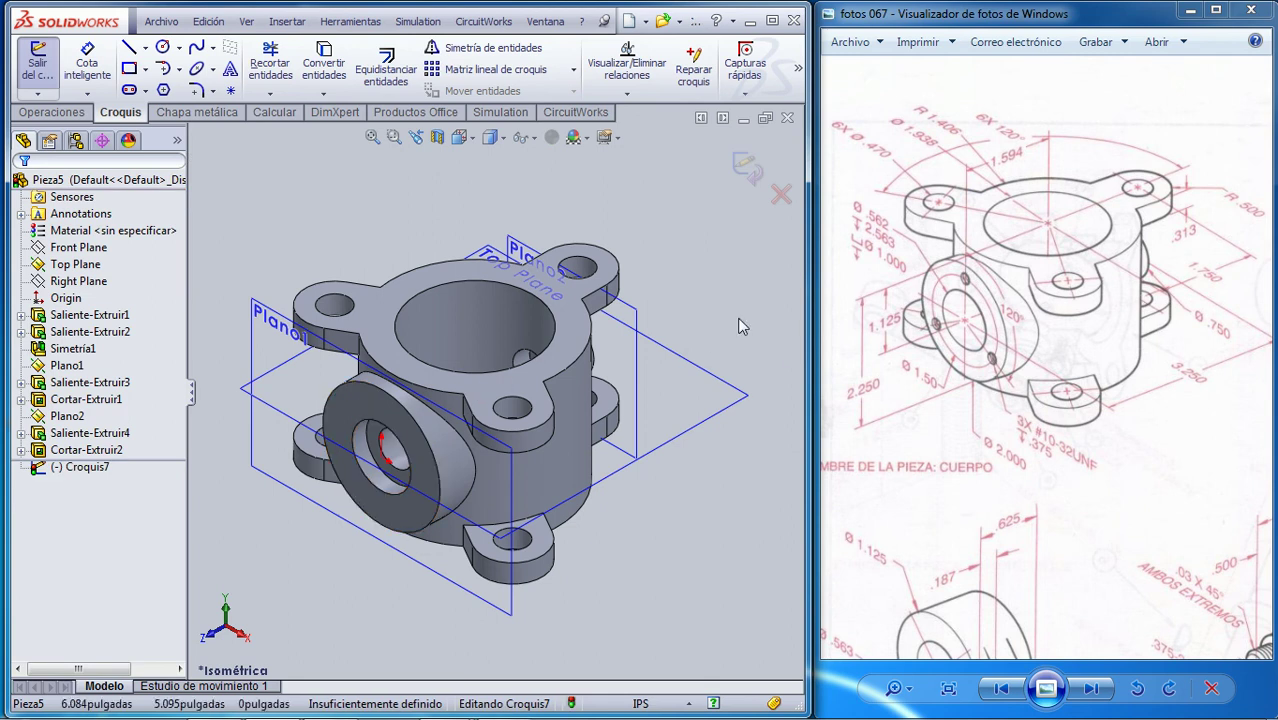
key("space")
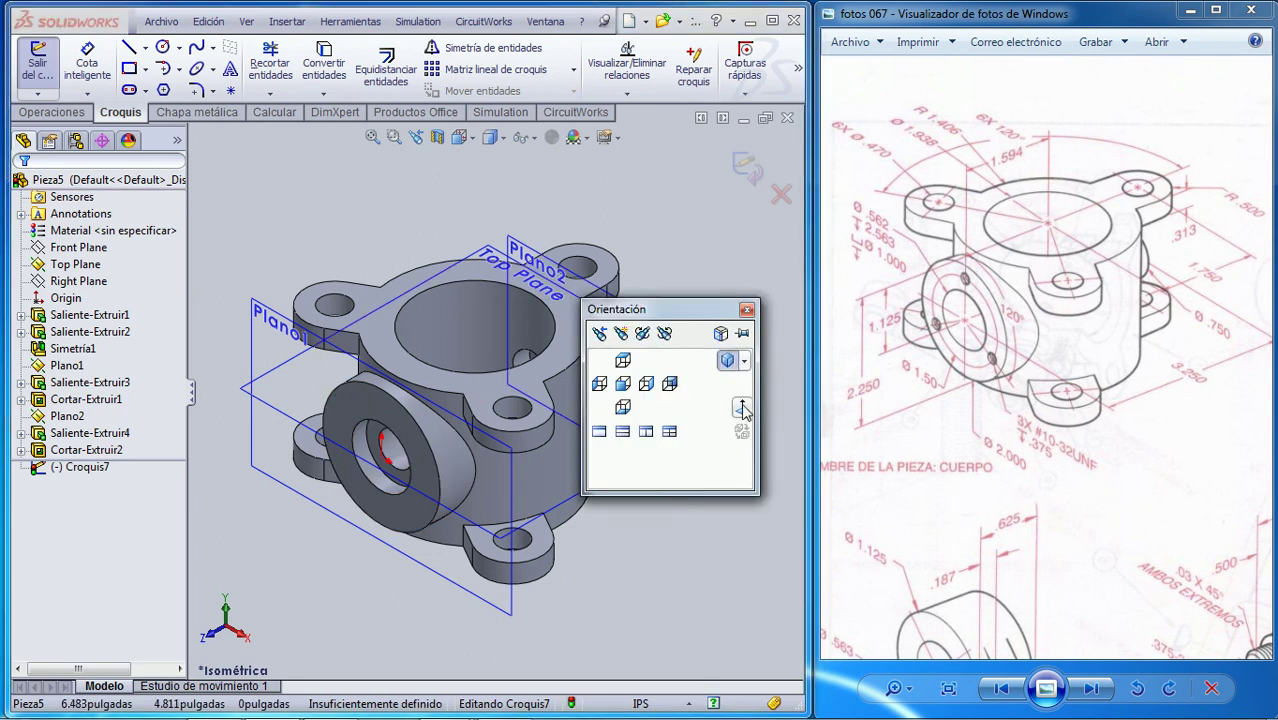
left_click(742, 410)
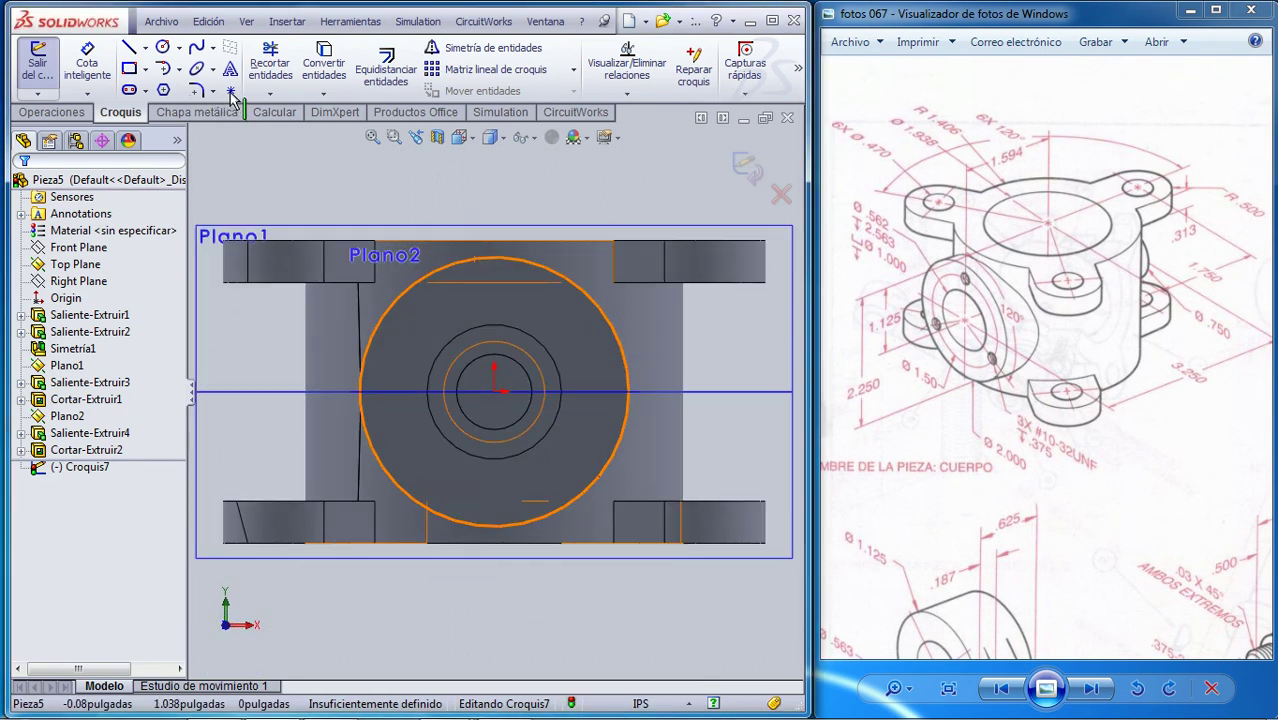
Step: Place a single sketch point directly above the boss centre
left_click(231, 90)
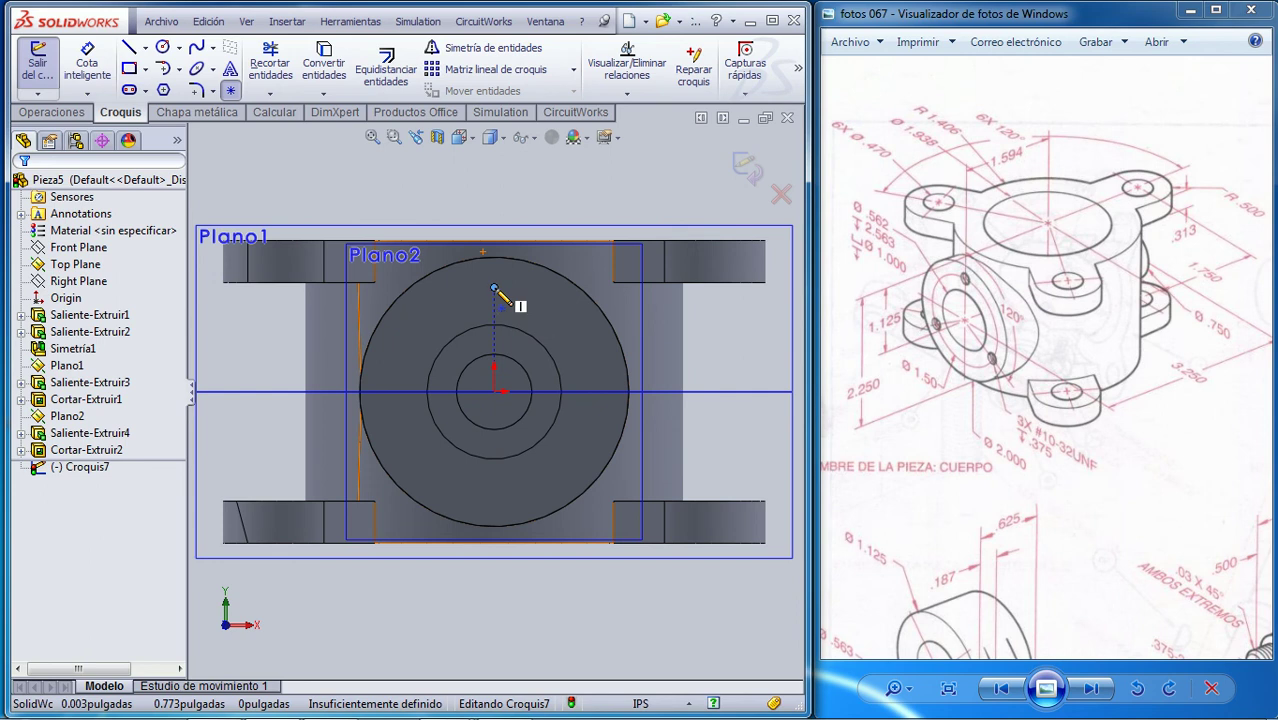
left_click(494, 289)
key("Escape")
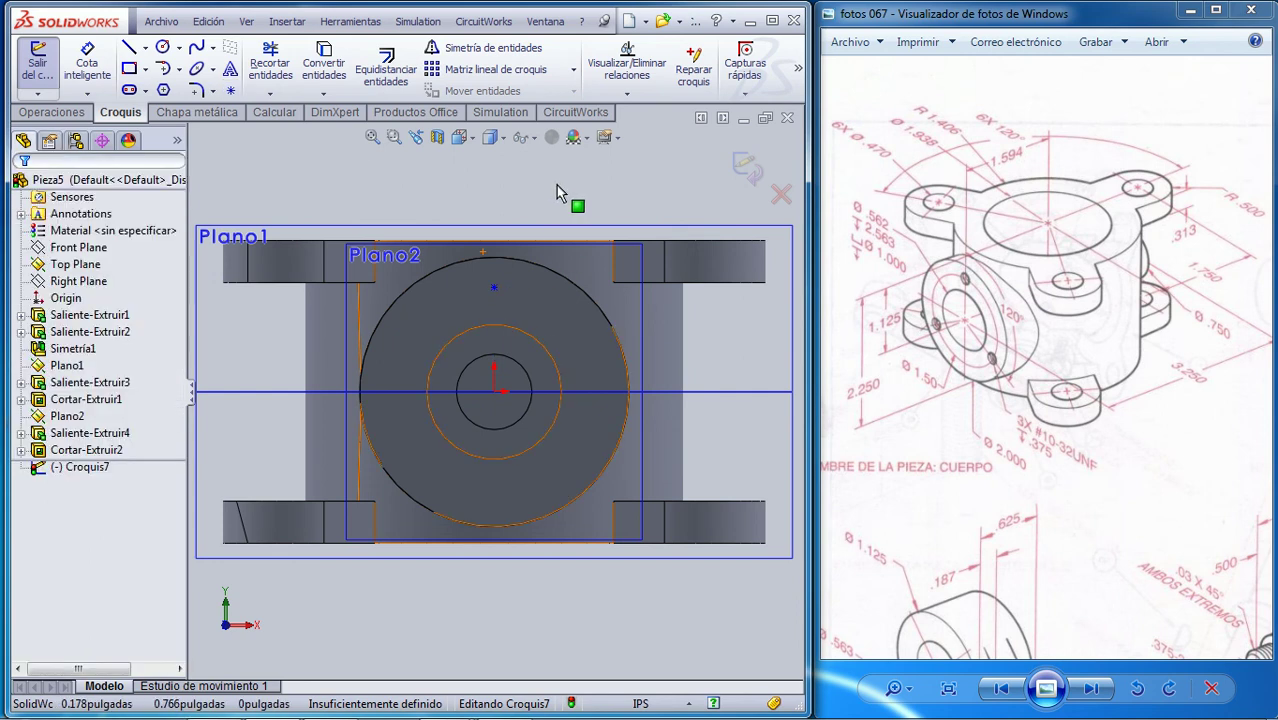
left_click(574, 70)
Step: Pattern the point about the boss centre into 3 instances over 360°, then exit the sketch
left_click(519, 109)
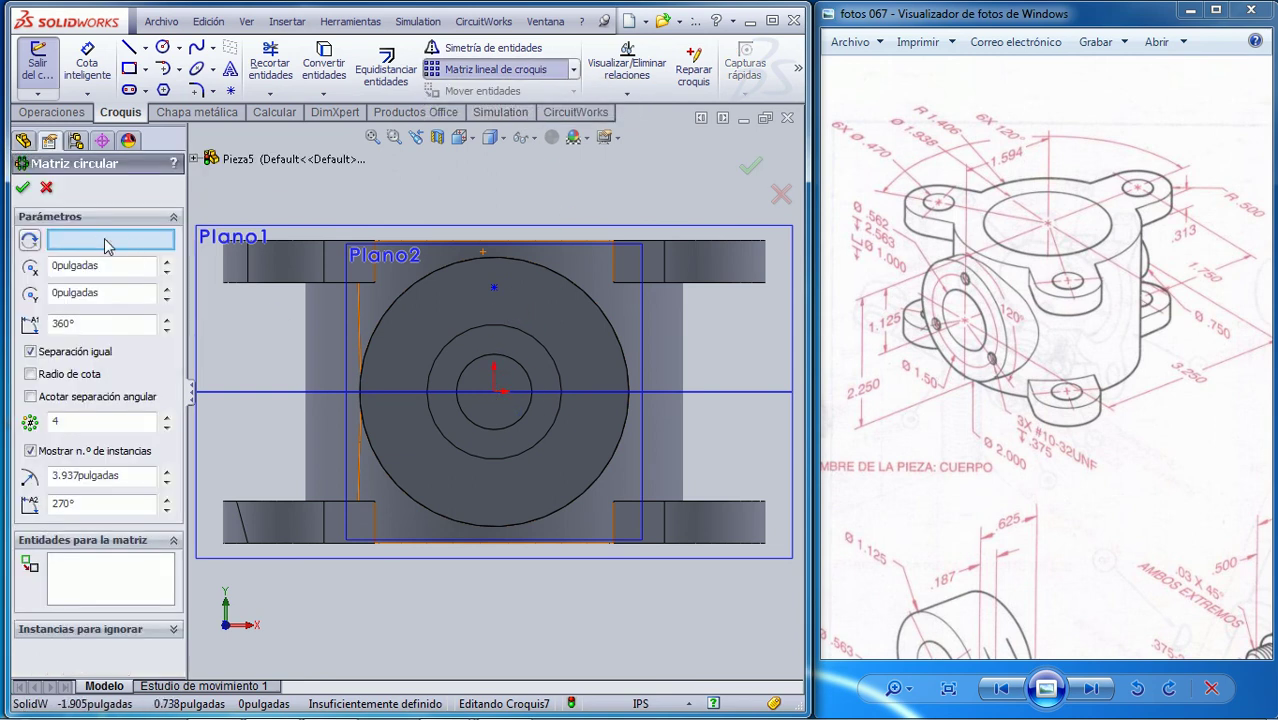
left_click(495, 393)
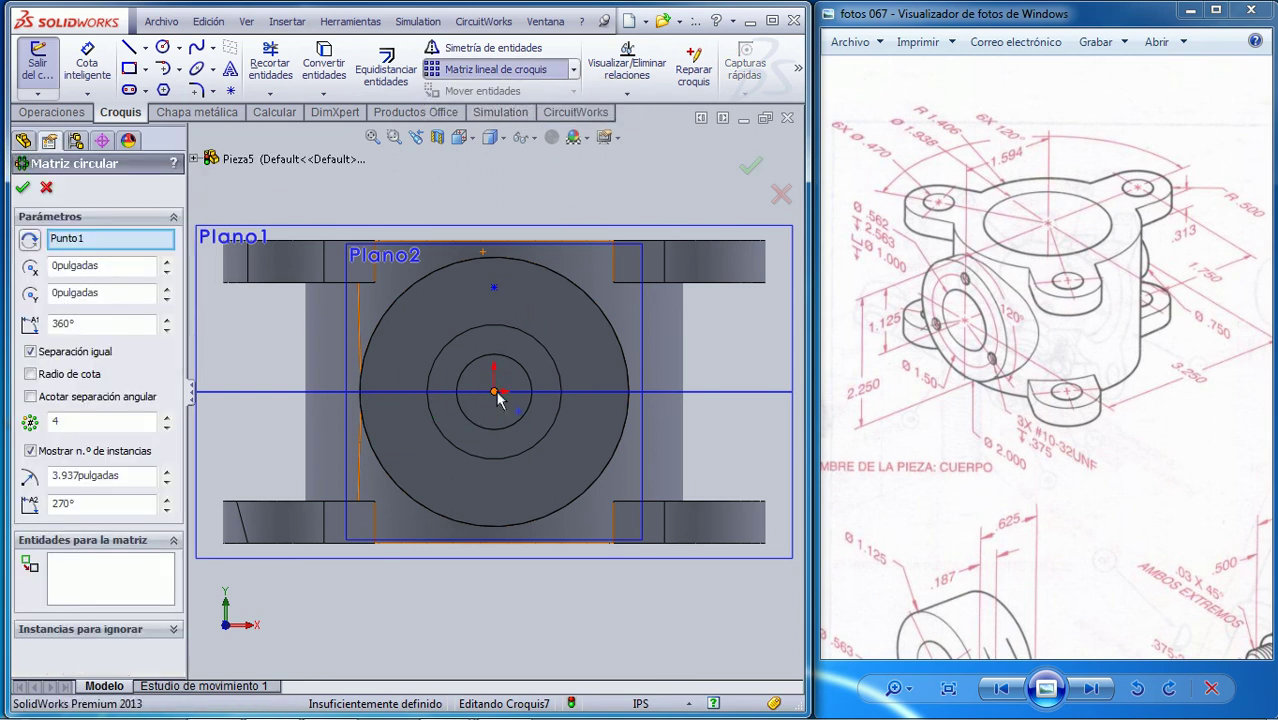
double_click(57, 421)
type("3")
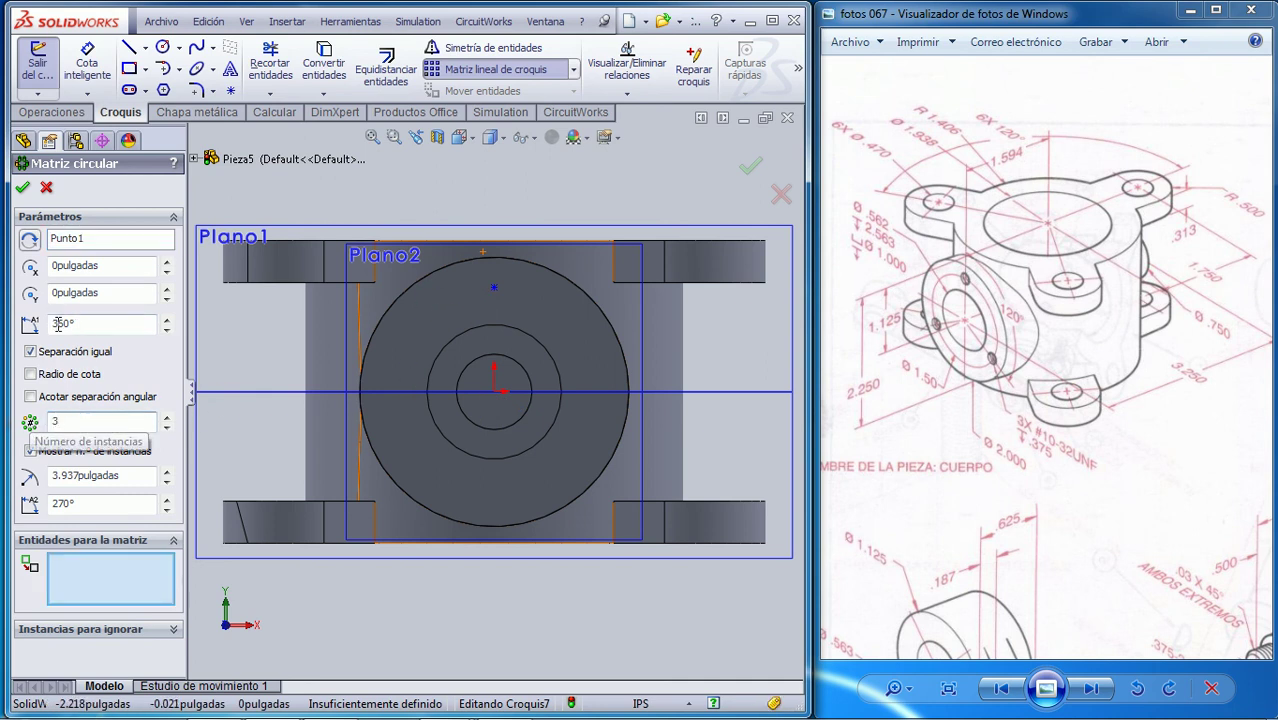
left_click(93, 578)
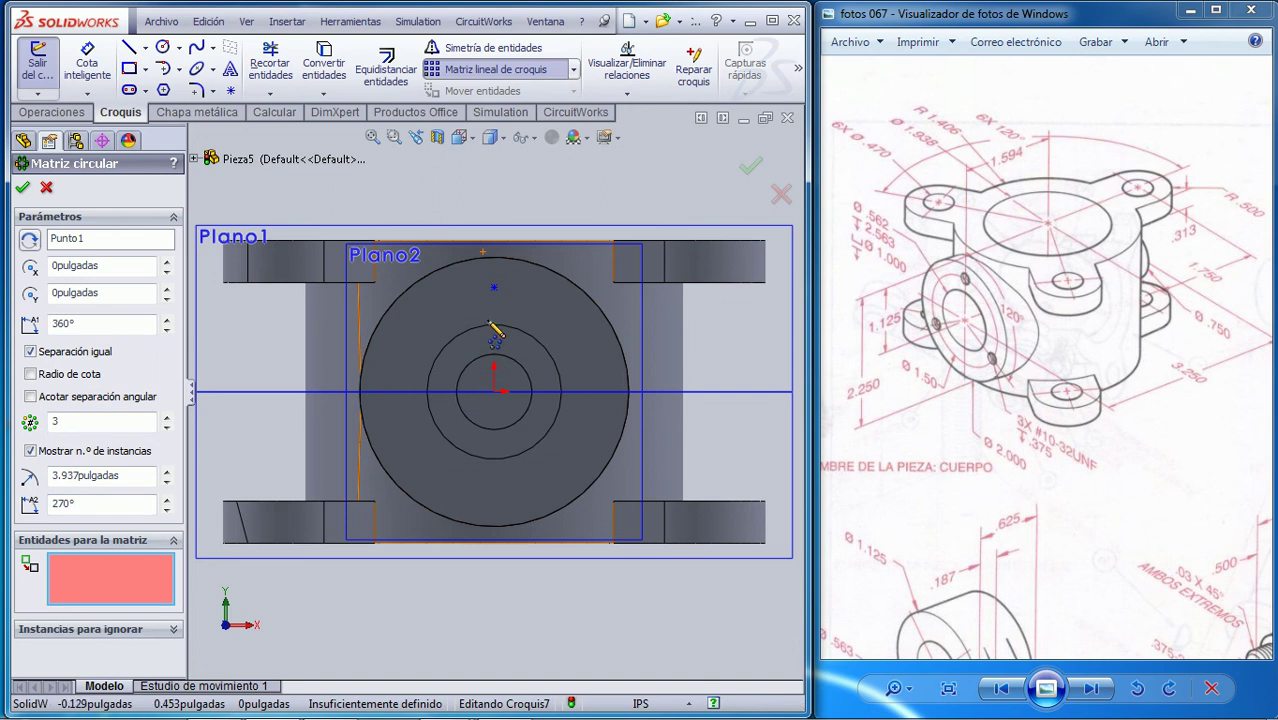
left_click(494, 289)
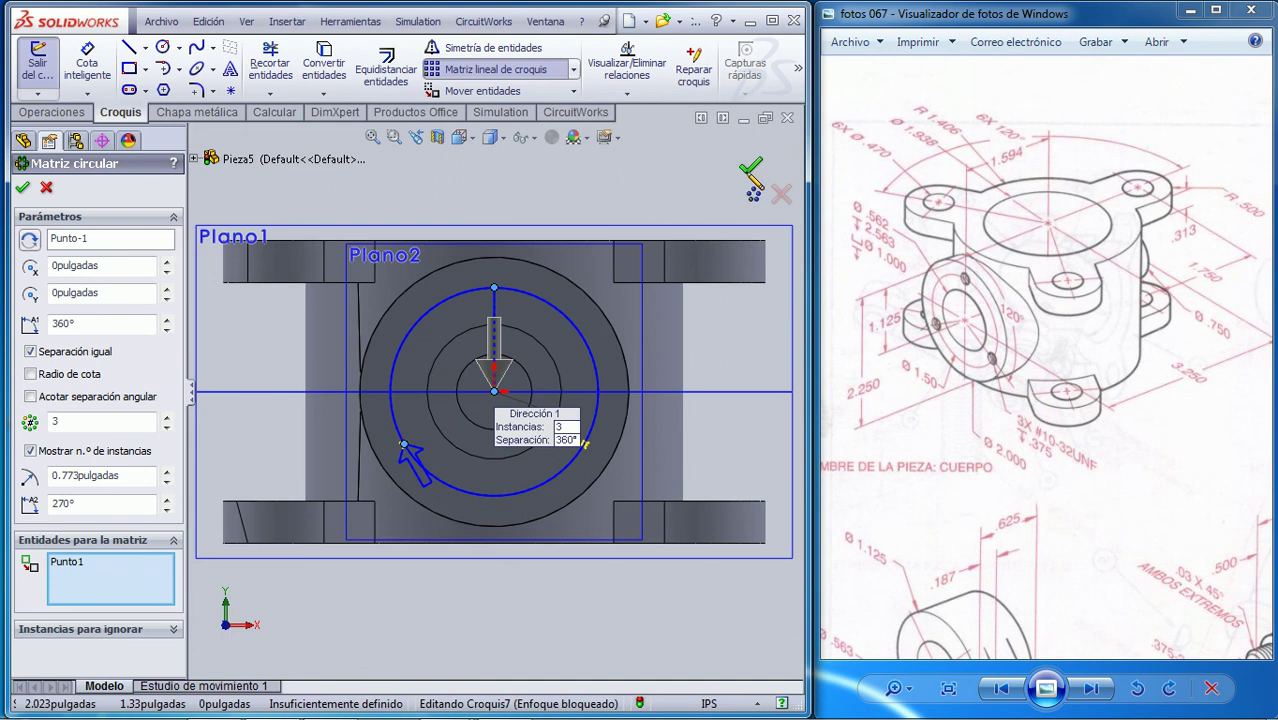
left_click(751, 170)
left_click(751, 170)
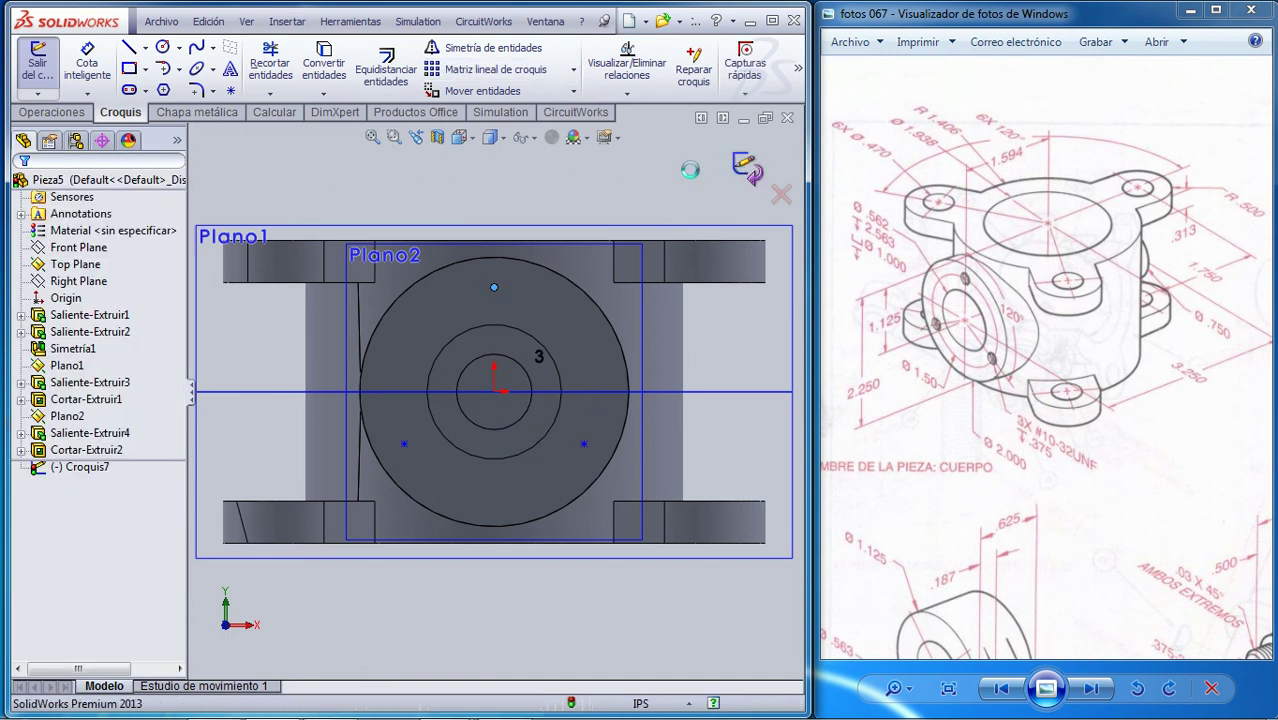
left_click(673, 172)
Step: In isometric view, start a Hole Wizard hole of the Tapped Hole type
key("space")
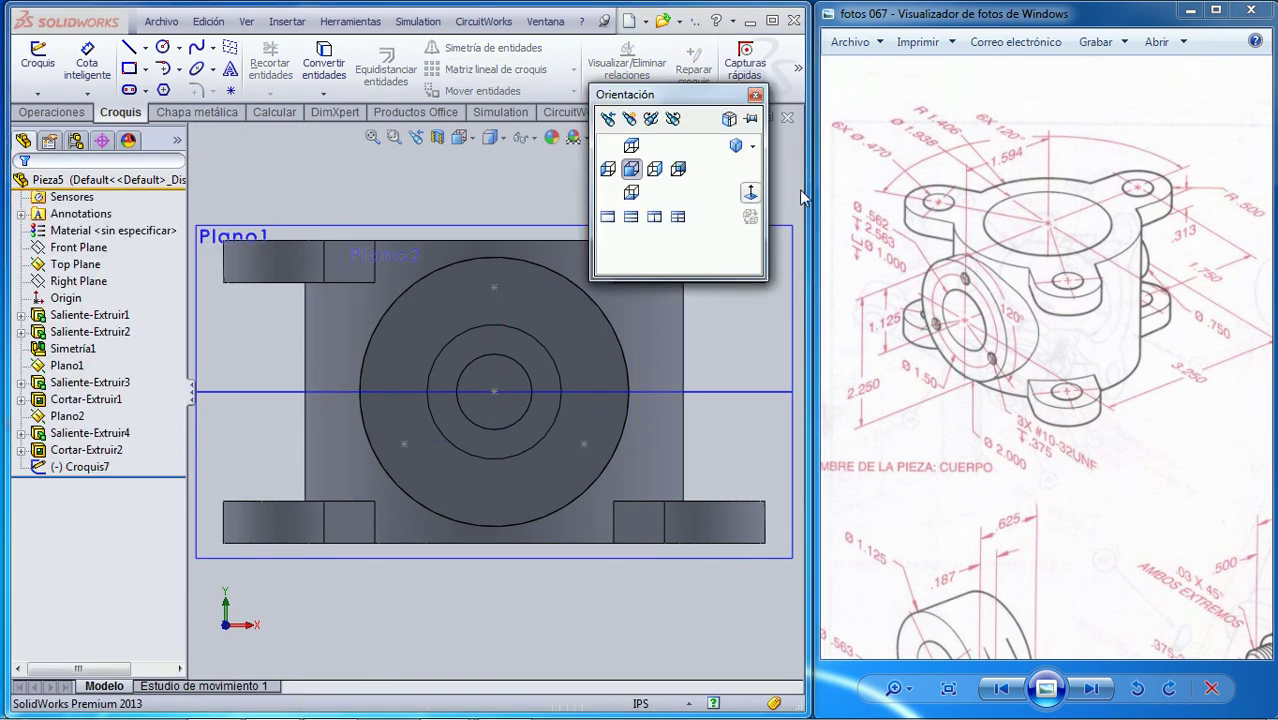
left_click(737, 146)
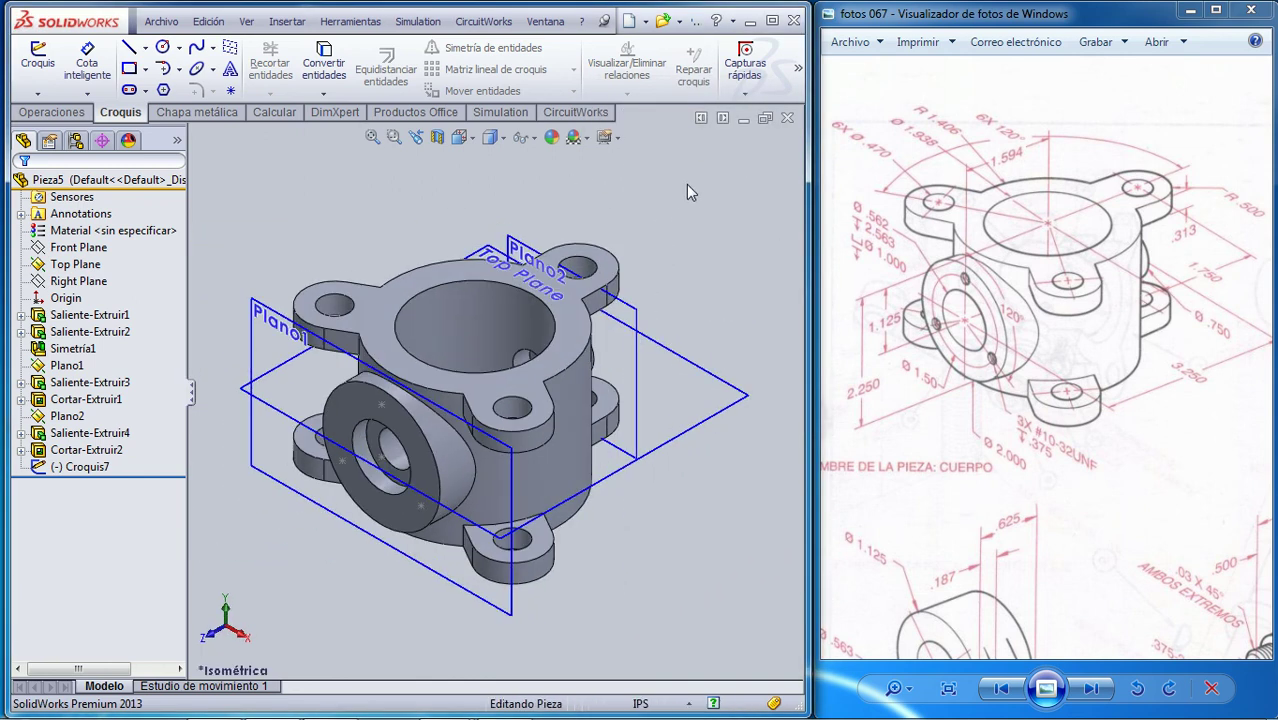
left_click(53, 112)
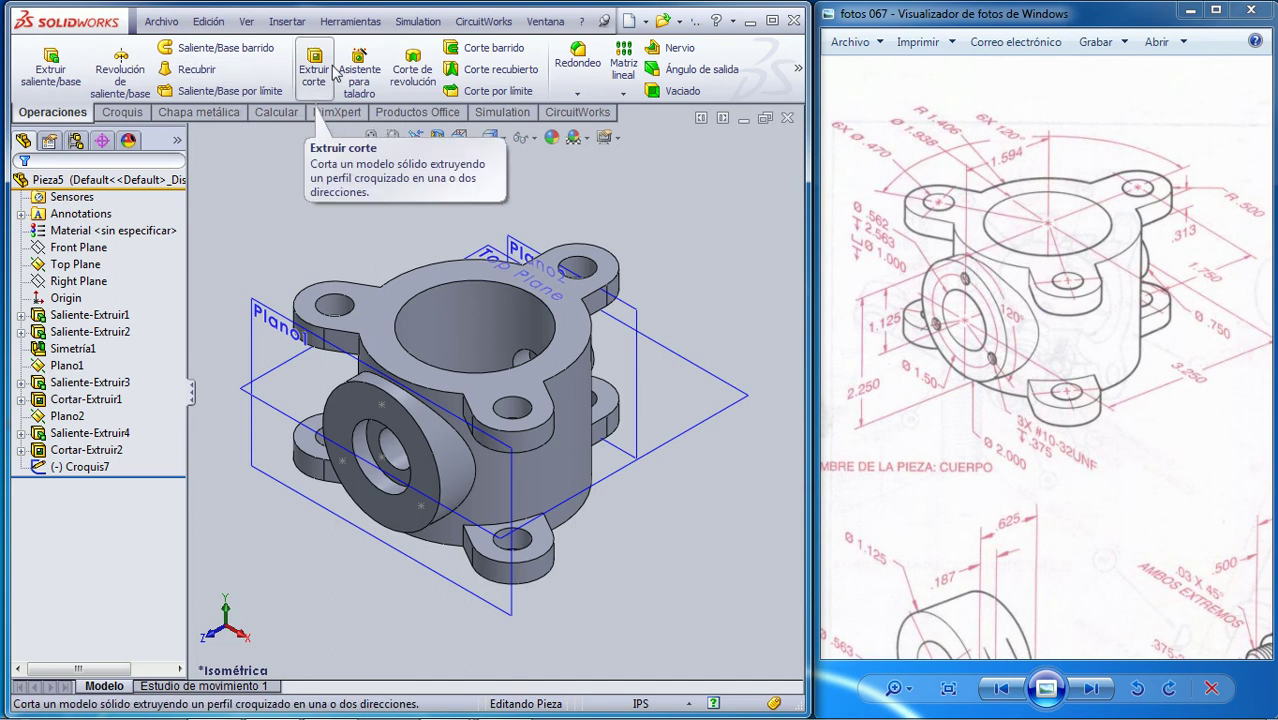
left_click(369, 84)
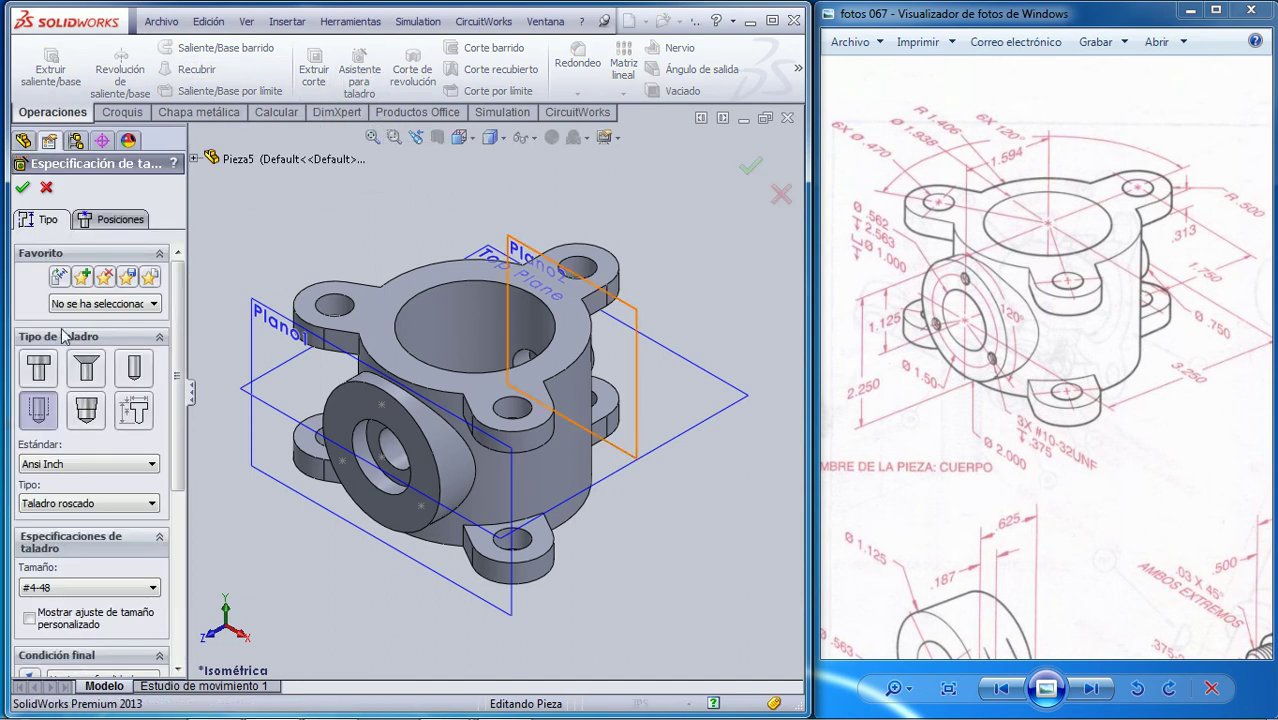
left_click(55, 426)
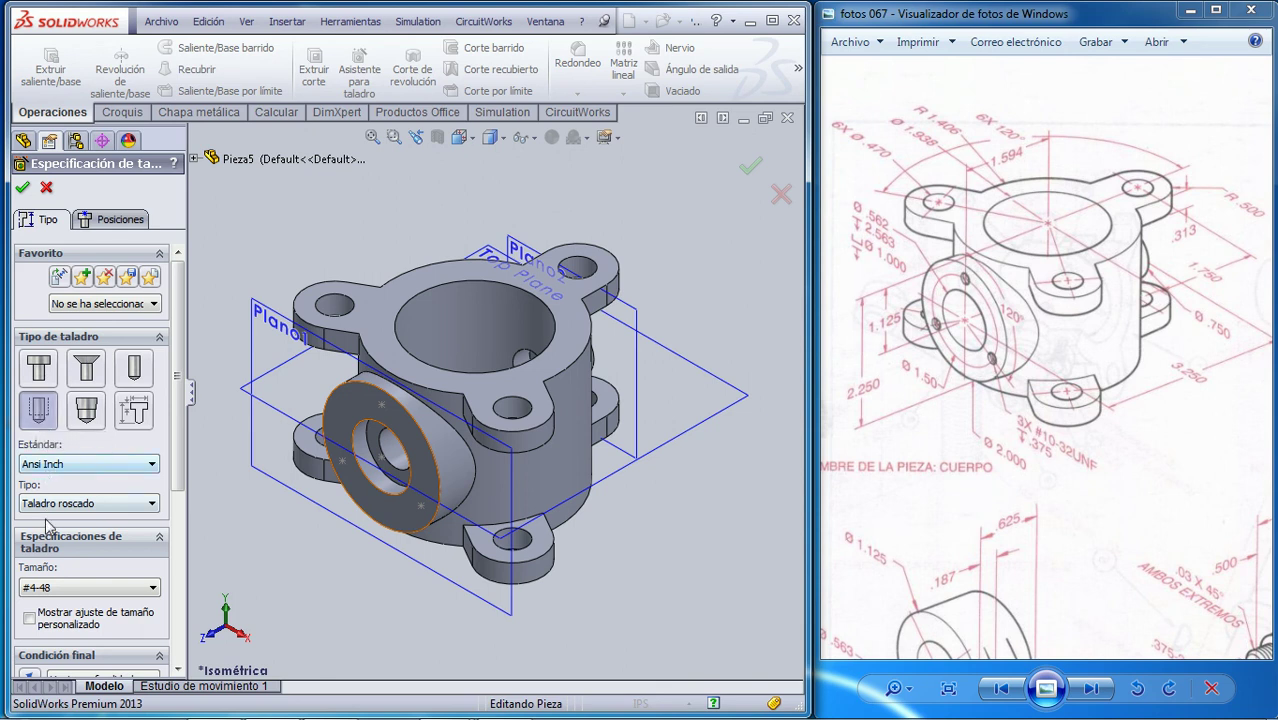
Step: Set the tapped hole to size #10-32 with 0.375 in depth and confirm
left_click(111, 592)
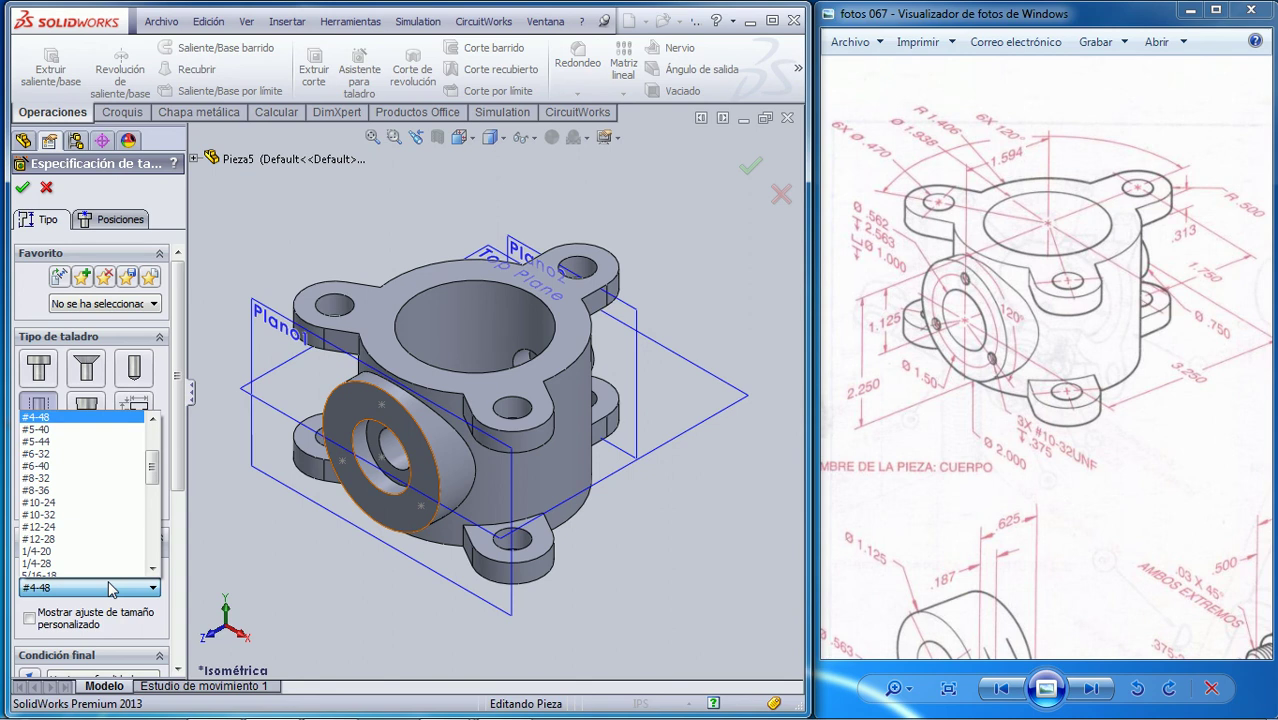
scroll(60, 500, "down", 2)
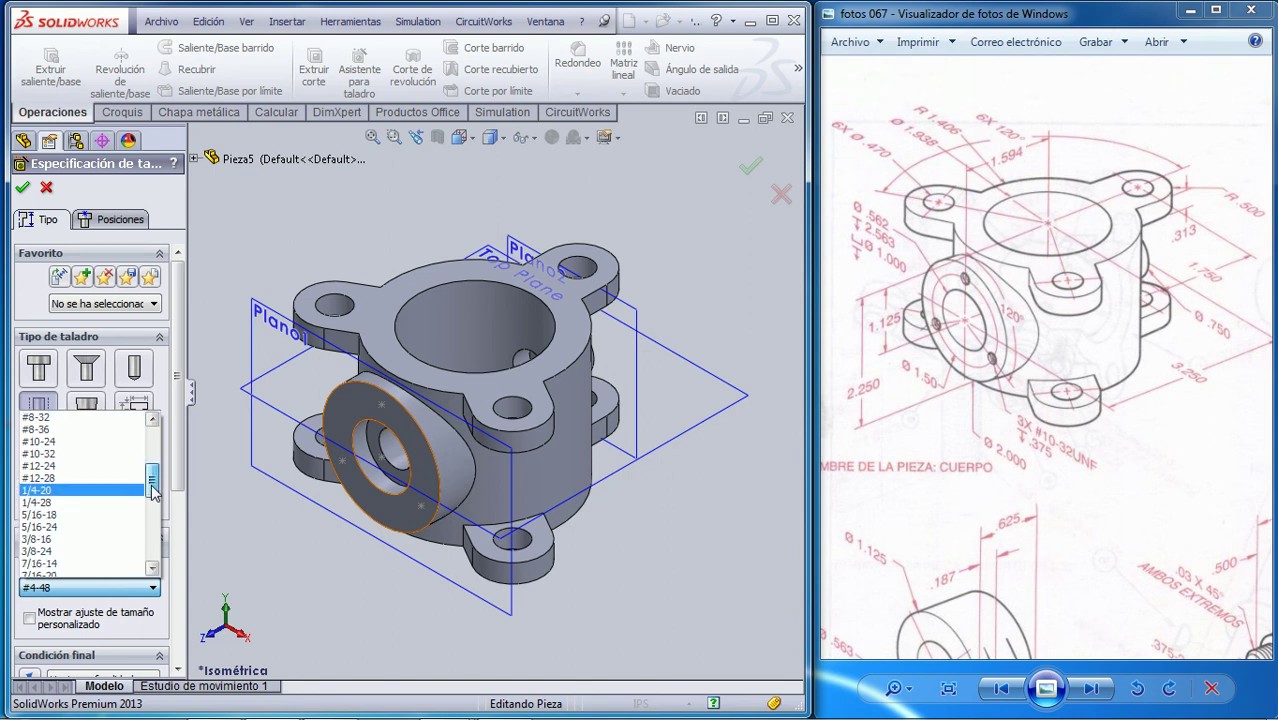
left_click(45, 455)
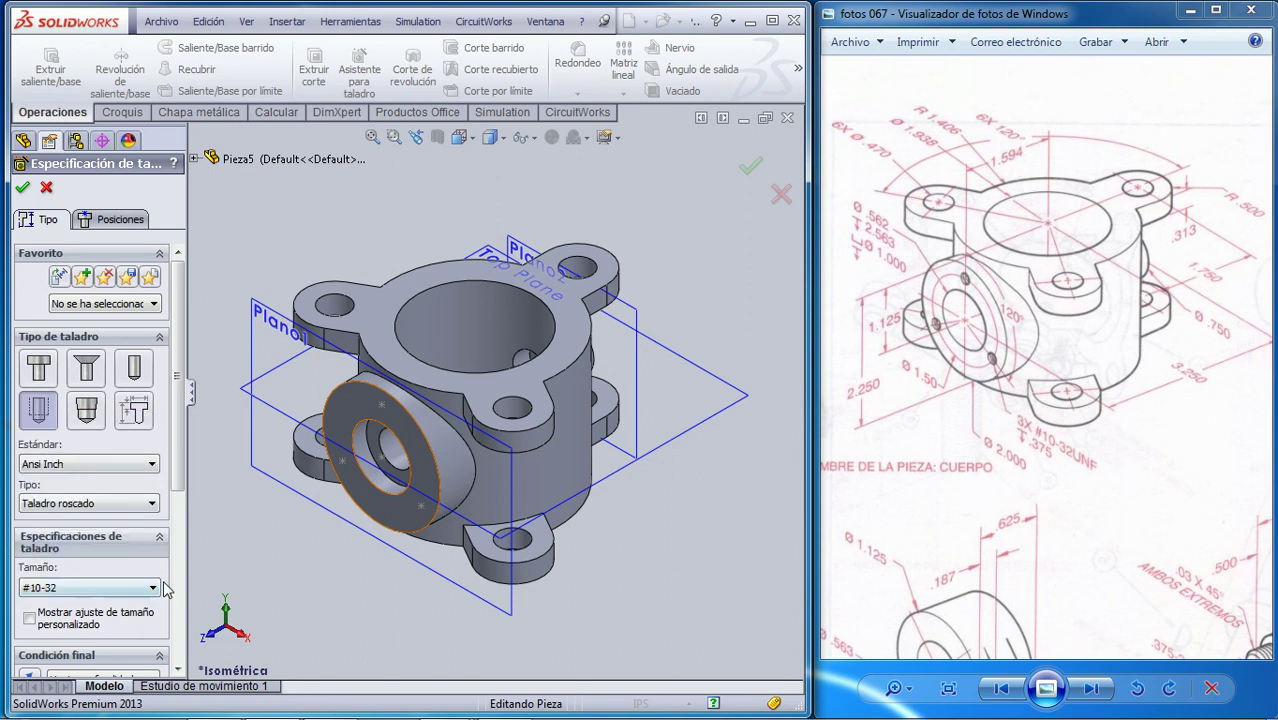
scroll(177, 515, "down", 3)
scroll(177, 515, "down", 3)
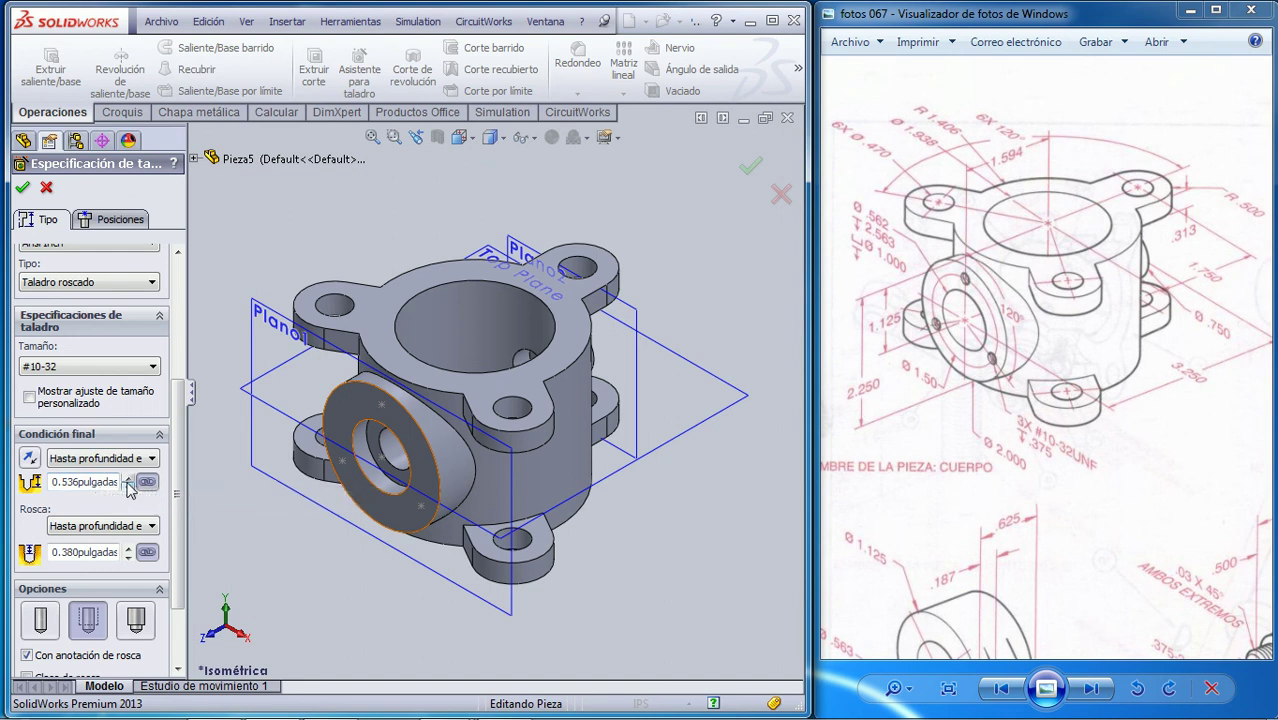
left_click_drag(52, 481, 114, 483)
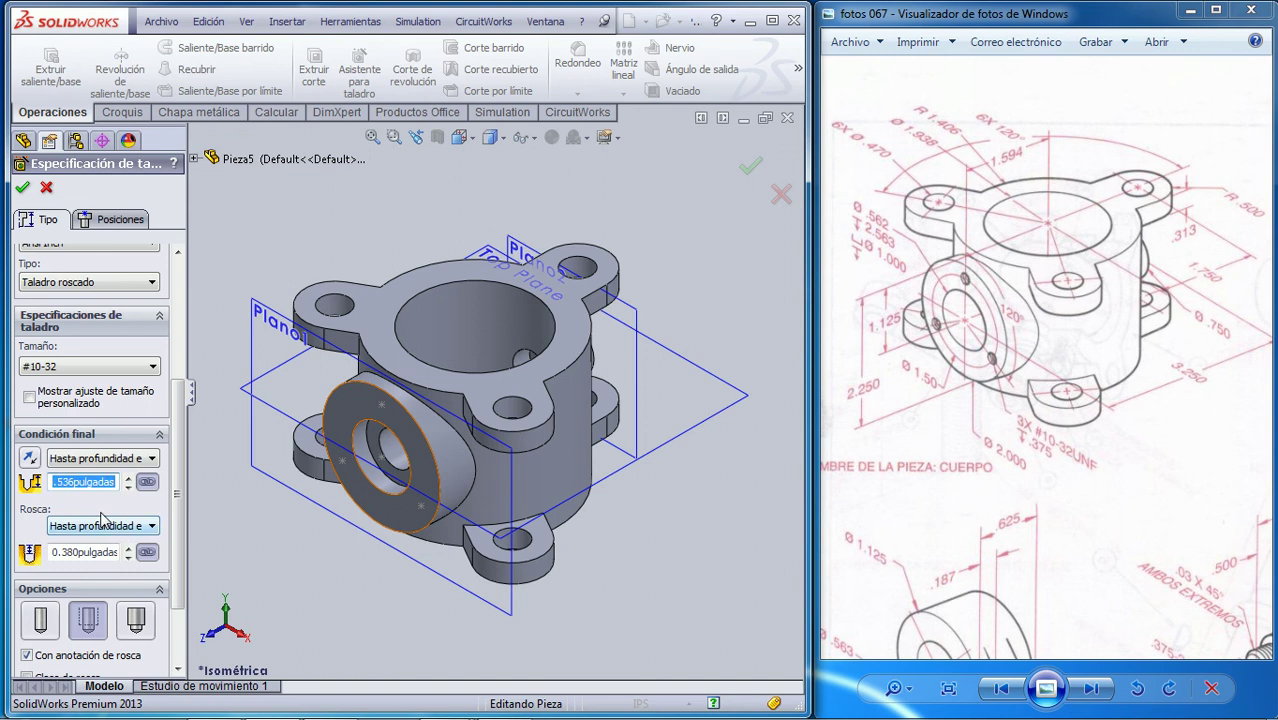
type("0,375")
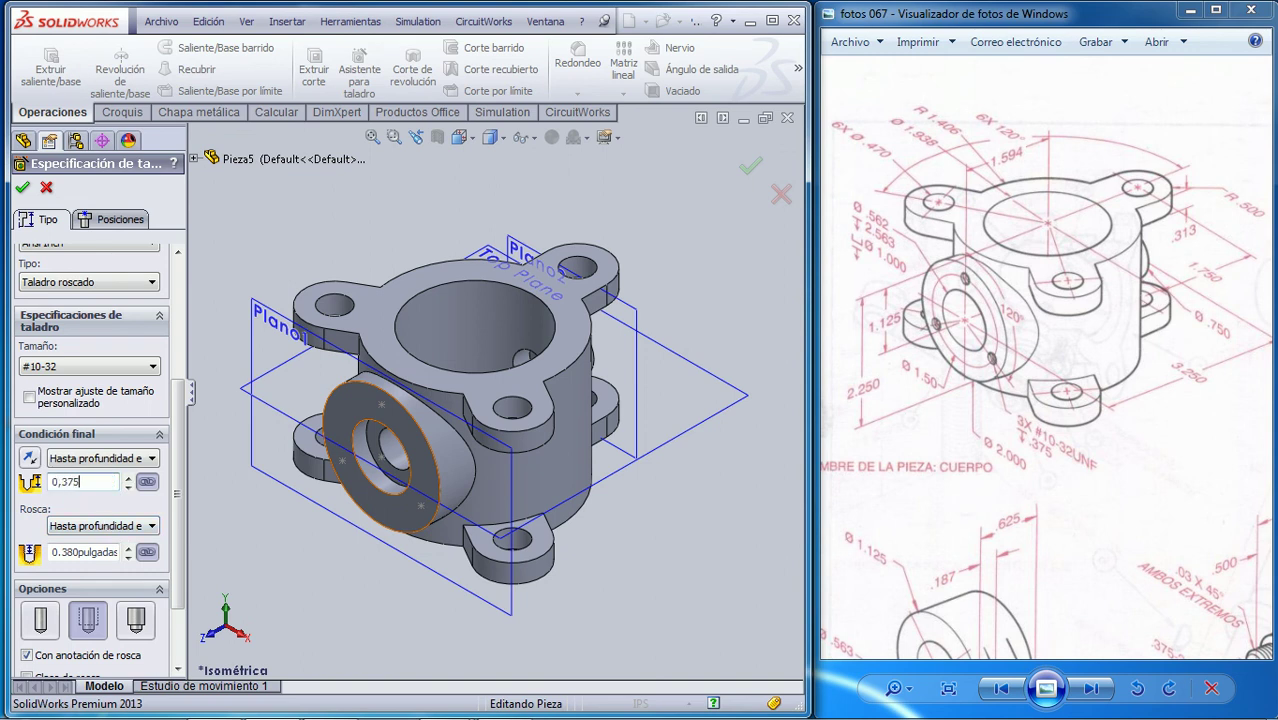
left_click(22, 189)
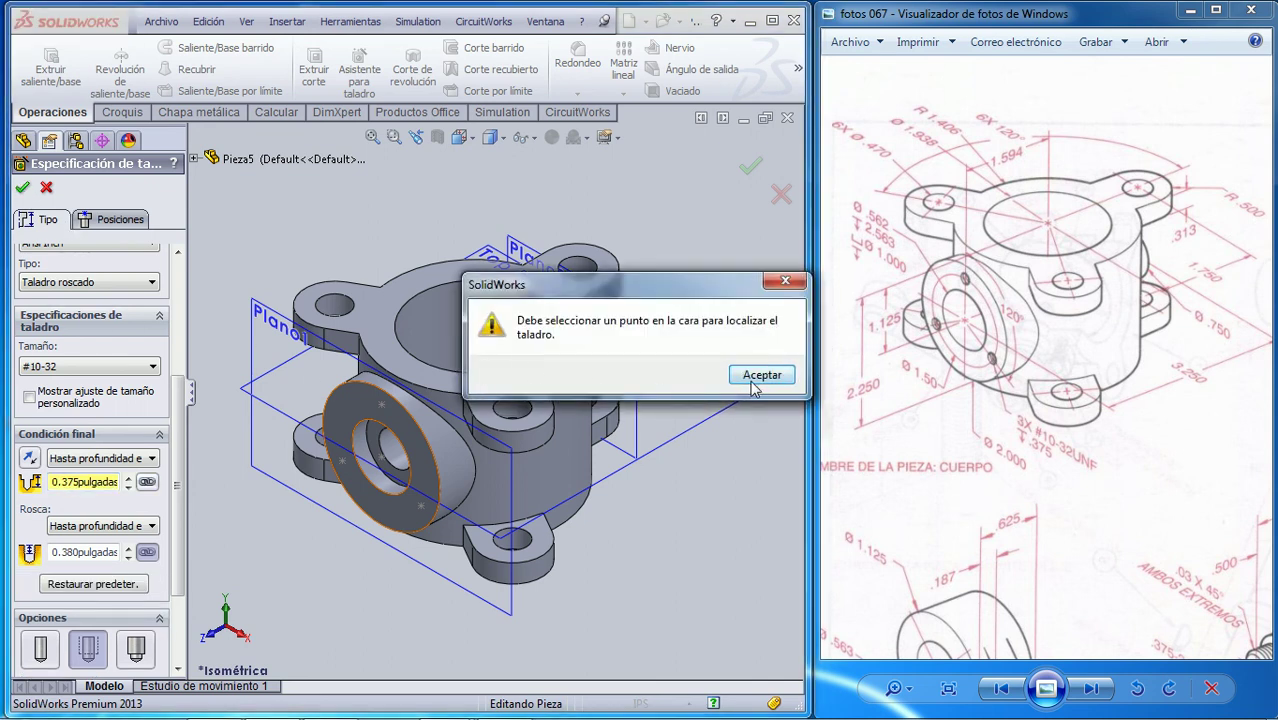
Step: Locate the #10-32 tapped holes on the side boss face at the three pattern points
left_click(757, 384)
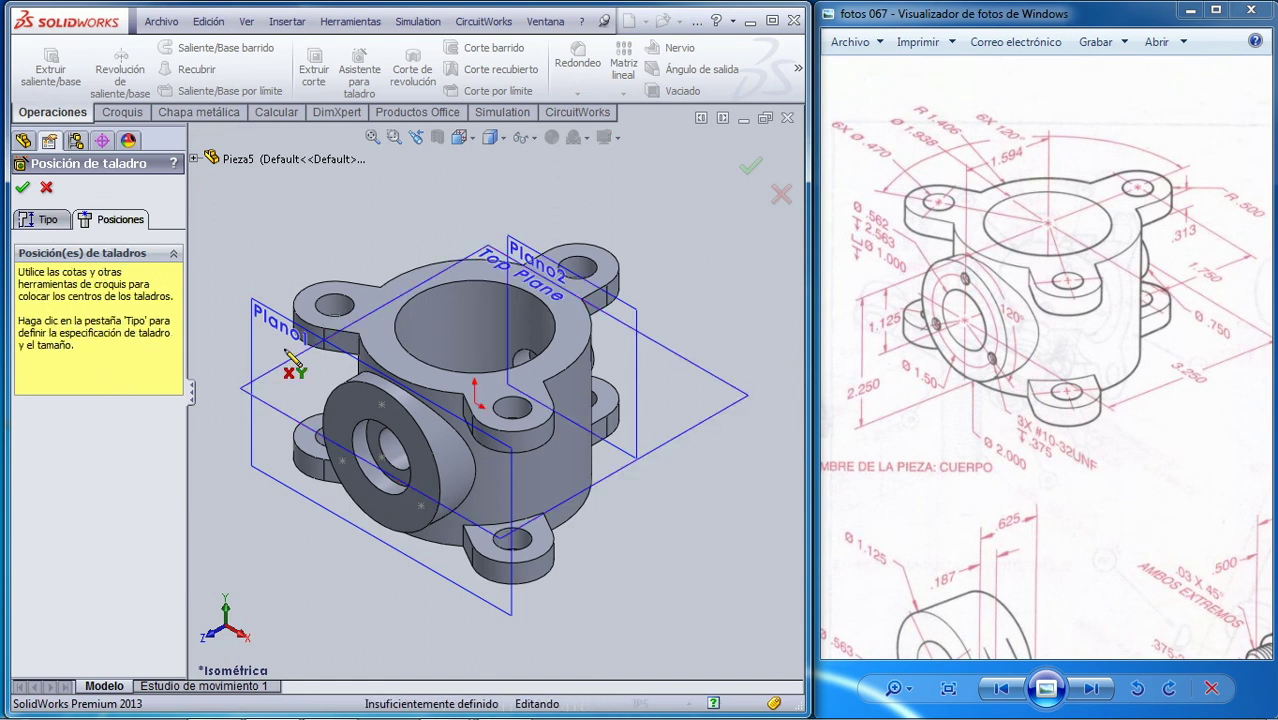
left_click(400, 393)
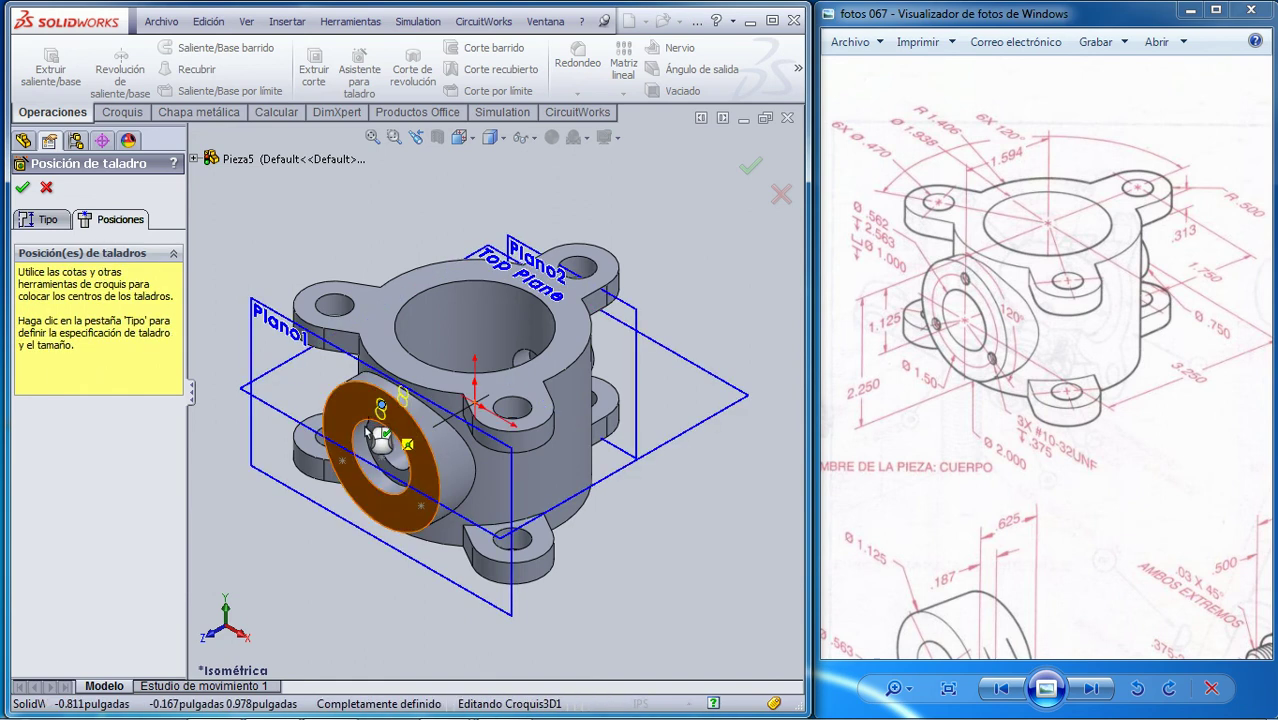
left_click(443, 493)
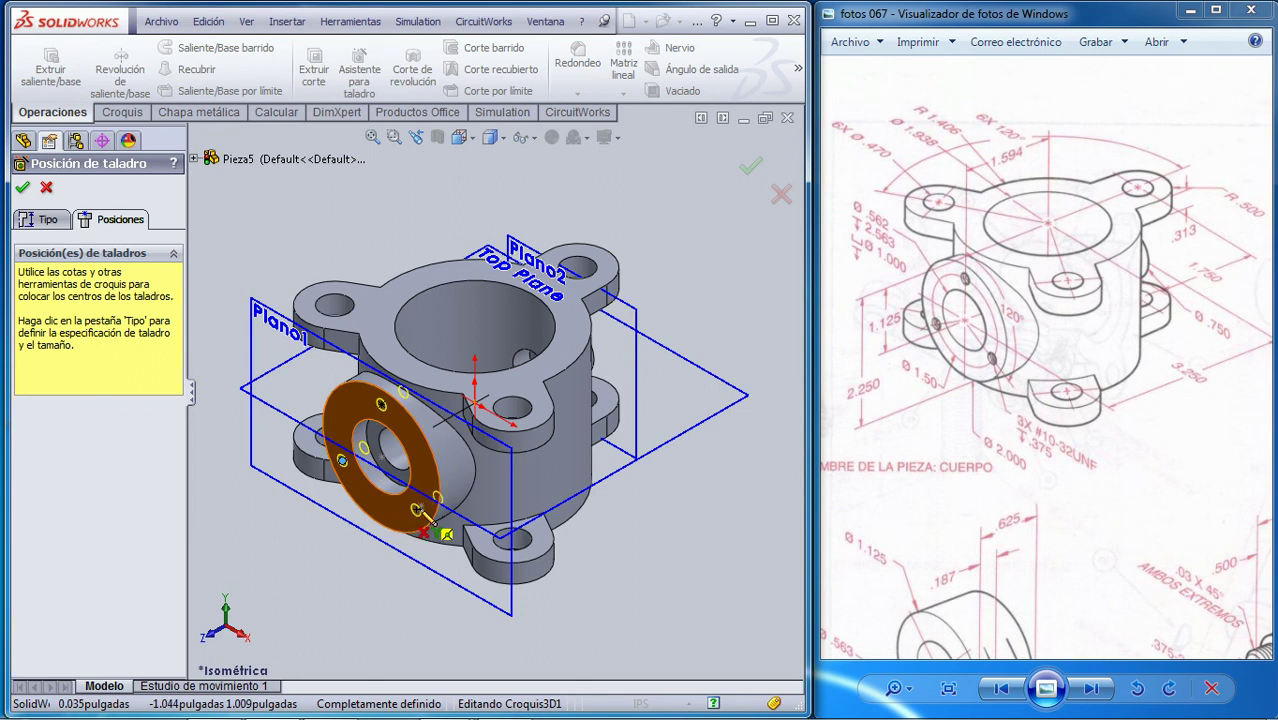
left_click(421, 506)
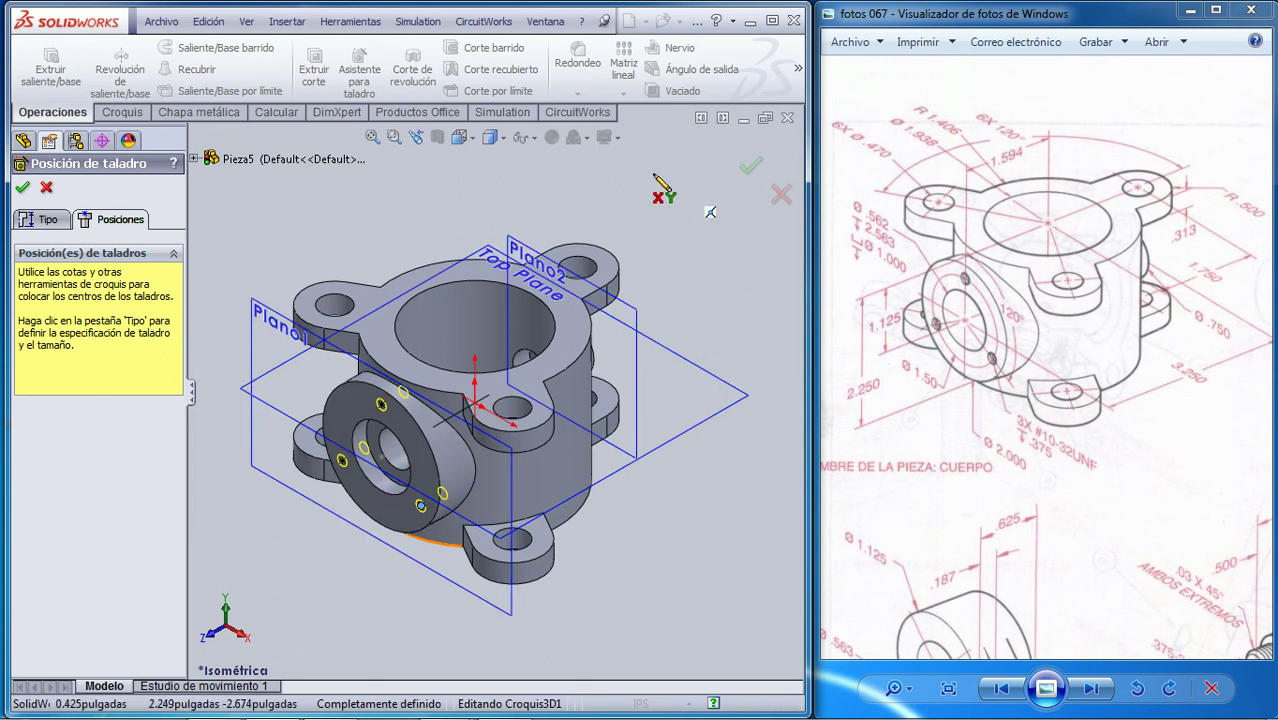
left_click(751, 165)
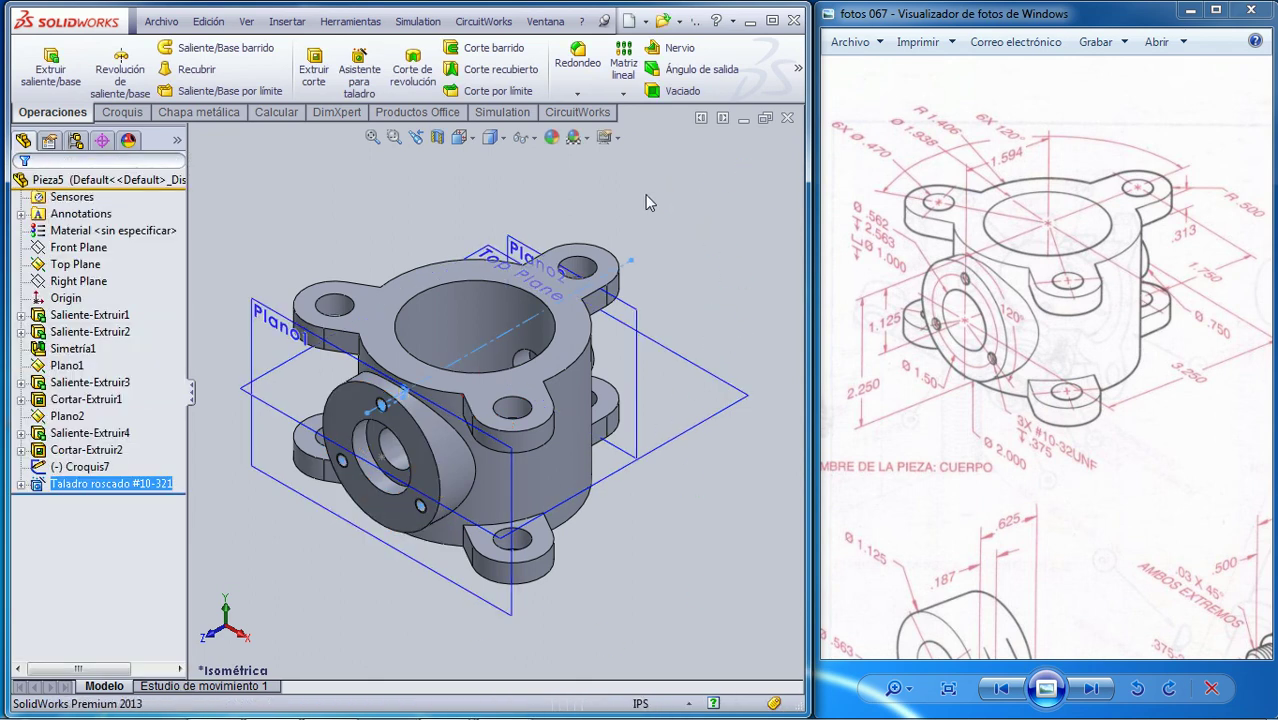